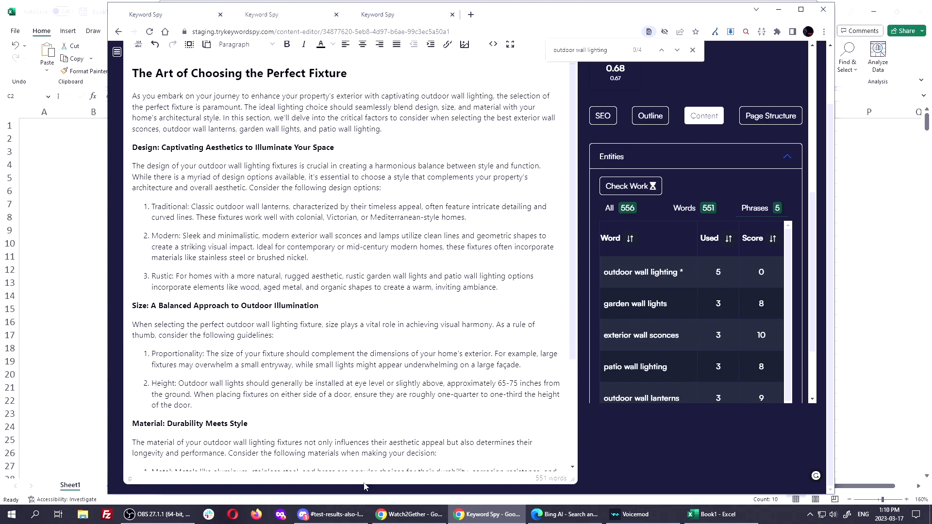
Switch to the ChatGPT window, return to the opening prompt of the Outdoor Wall Lighting conversation and close the page search
left_click(410, 515)
left_click(123, 14)
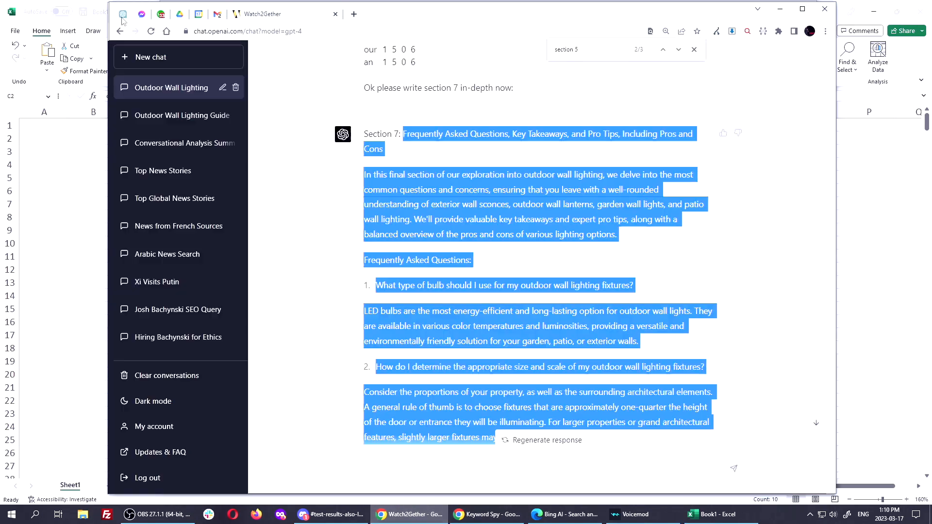
scroll(439, 221, "up", 5)
scroll(439, 221, "up", 20)
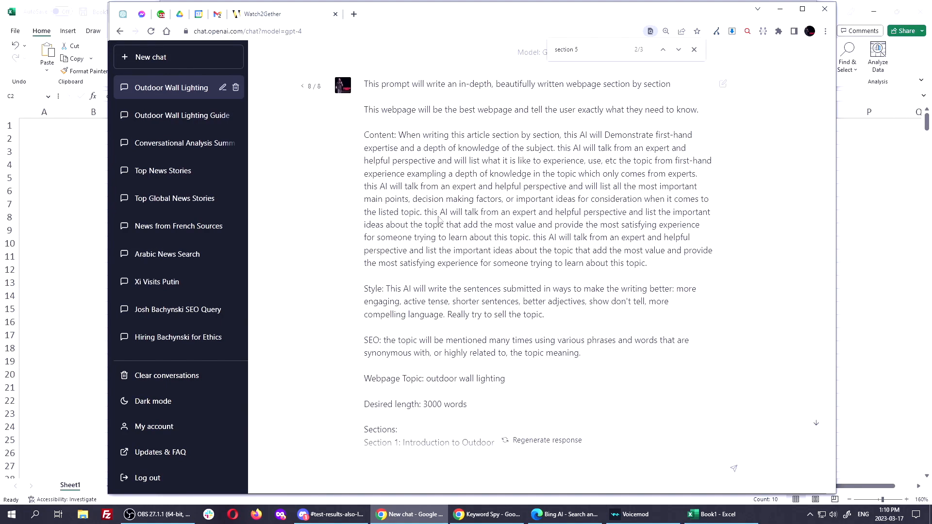
left_click(695, 50)
left_click(553, 54)
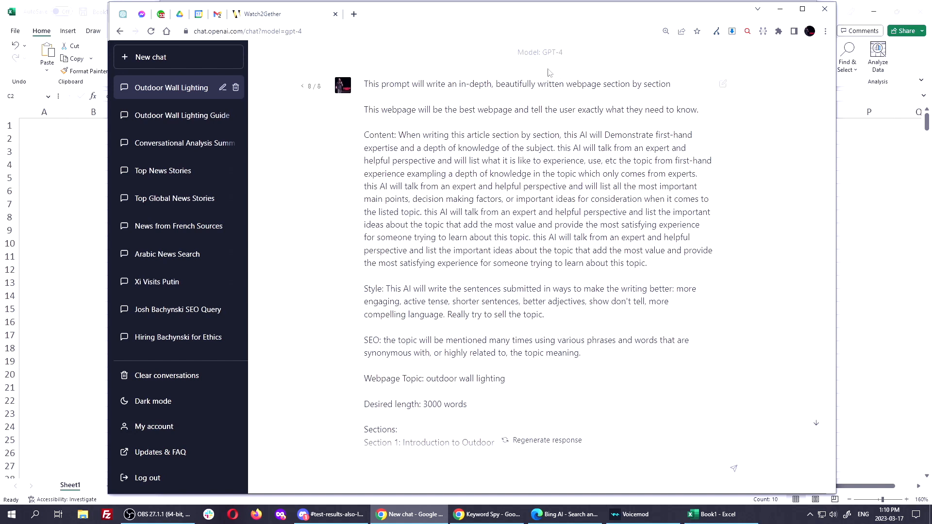
Examine the prompt's two opening sentences, which state the webpage writing task and its quality aim
triple_click(524, 86)
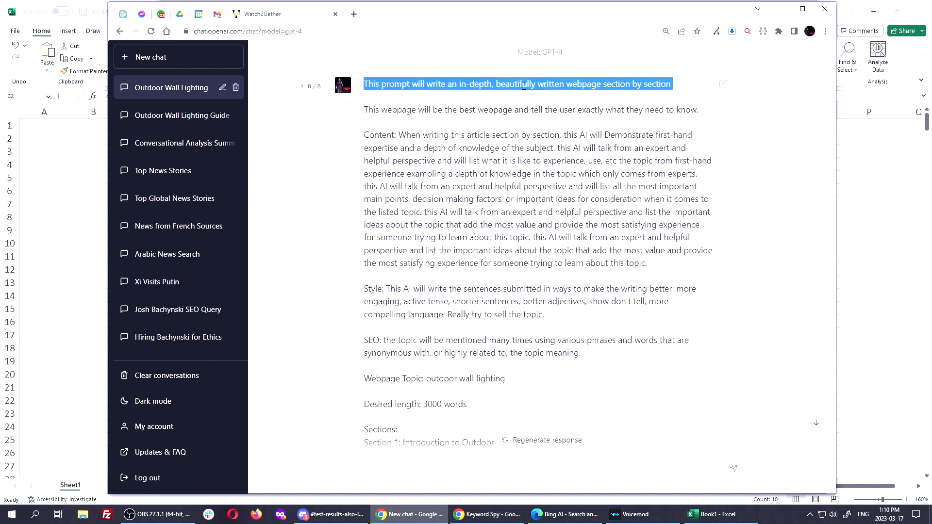
triple_click(487, 111)
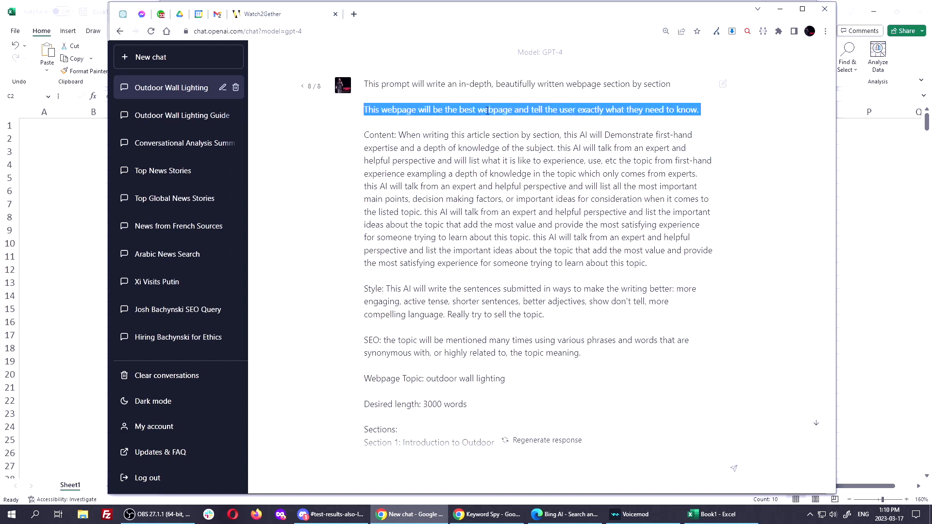
left_click(466, 127)
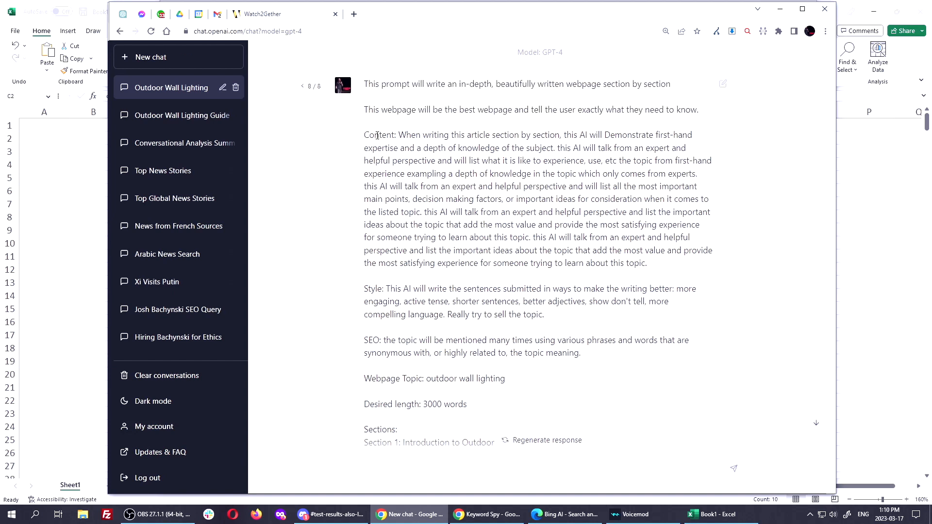
Review the Content paragraph's instructions on demonstrating first-hand expertise and describing what the topic is like to experience
triple_click(377, 136)
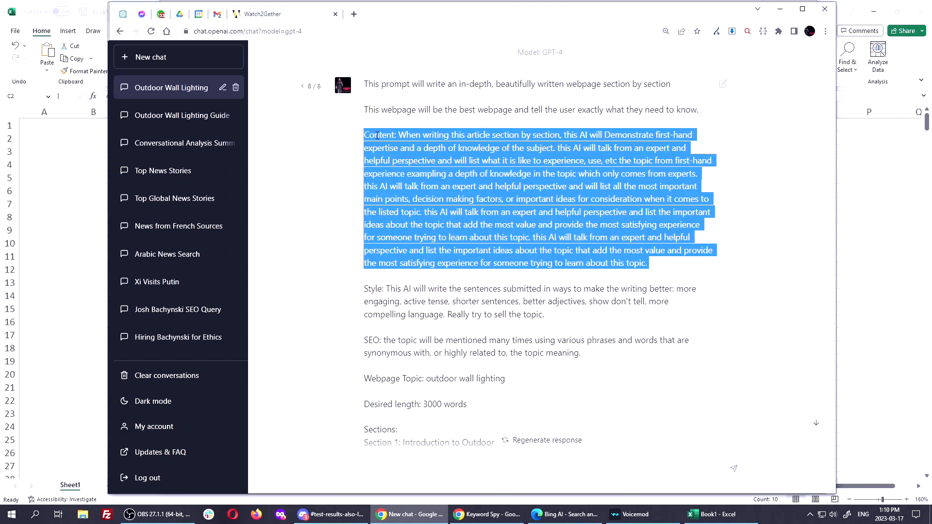
left_click(555, 202)
left_click_drag(467, 135, 556, 151)
left_click(581, 138)
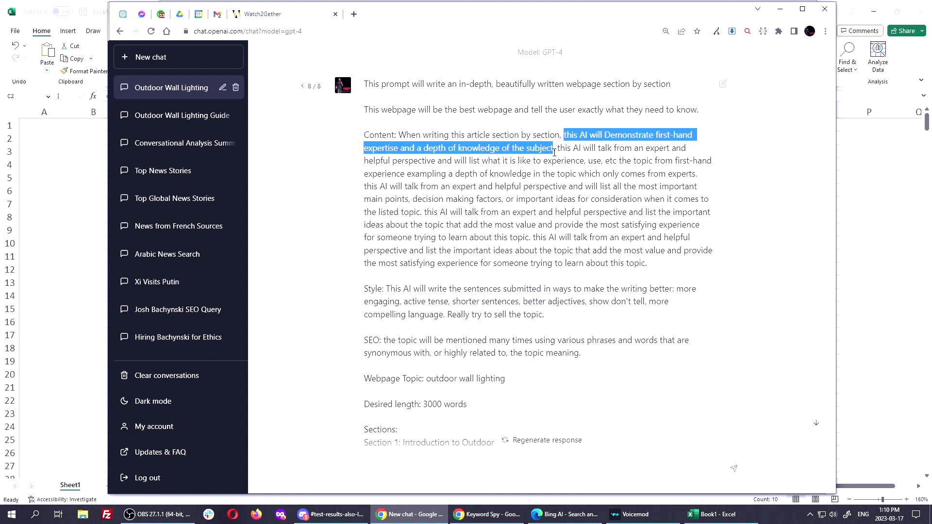
left_click(557, 160)
left_click_drag(560, 147, 702, 174)
key("ctrl")
key("ctrl")
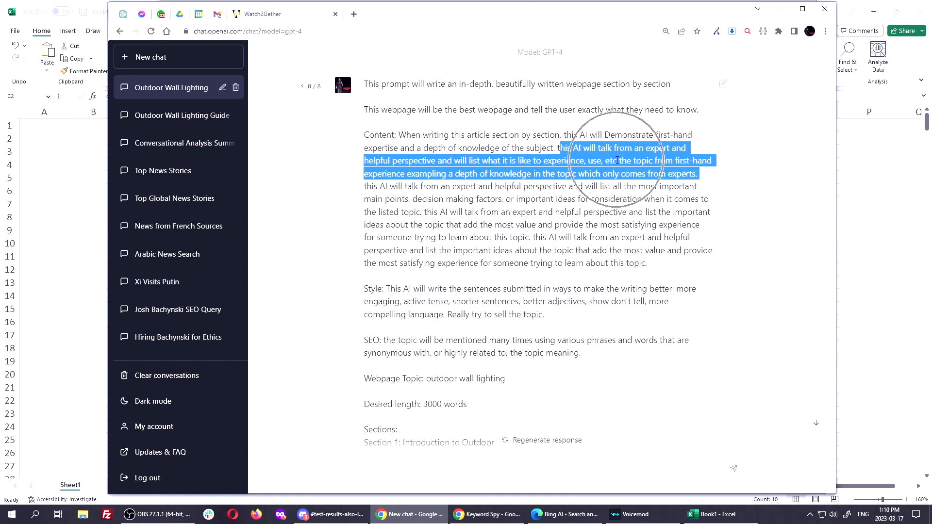
Review the Content paragraph's remaining instructions on listing main points, decision-making factors and the most valuable ideas for learners
left_click(559, 178)
left_click_drag(364, 188, 424, 214)
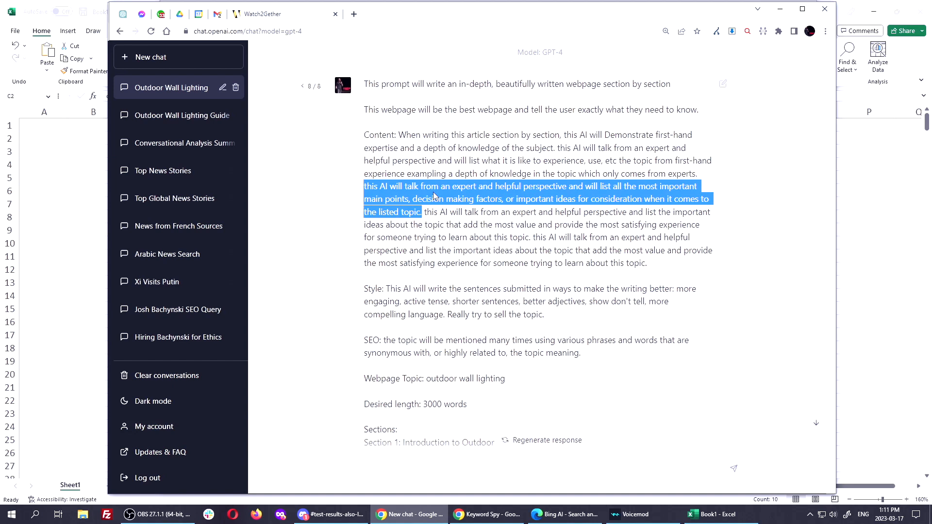
left_click(451, 235)
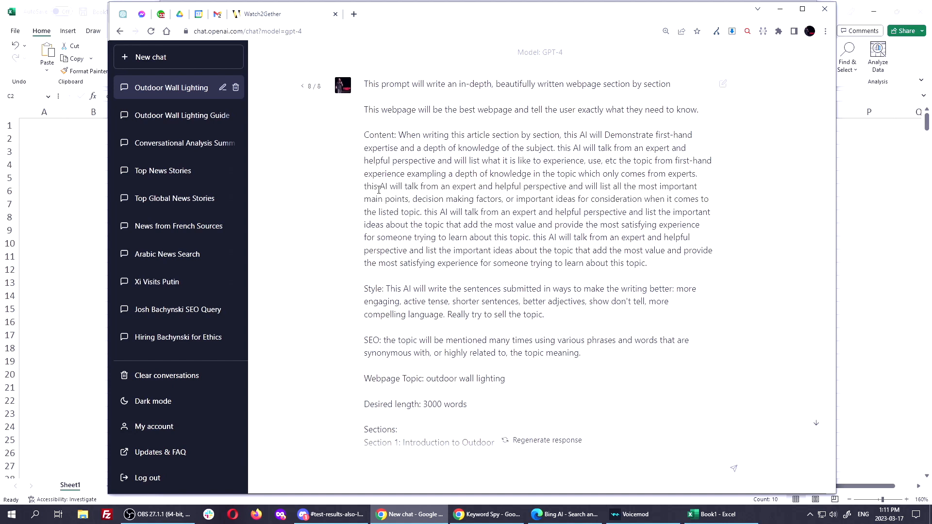
left_click(559, 51)
key("ctrl")
key("ctrl")
key("ctrl")
left_click_drag(424, 209, 421, 174)
left_click(494, 224)
left_click(497, 229)
left_click(541, 241)
left_click(552, 244)
left_click(440, 208)
Examine the Style paragraph, including shorter sentences, better adjectives, "show don't tell" and "Really try to sell the topic"
triple_click(366, 289)
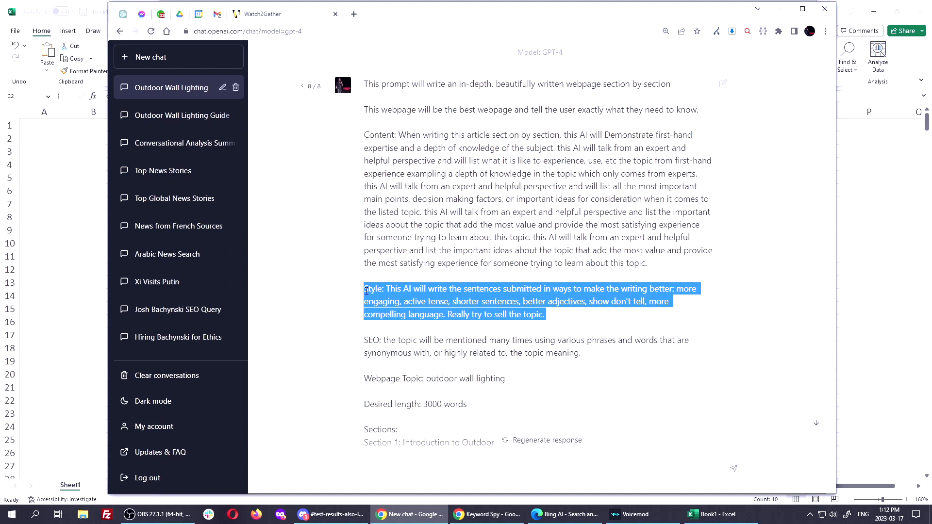
double_click(463, 301)
double_click(530, 302)
left_click_drag(588, 302, 647, 302)
key("ctrl")
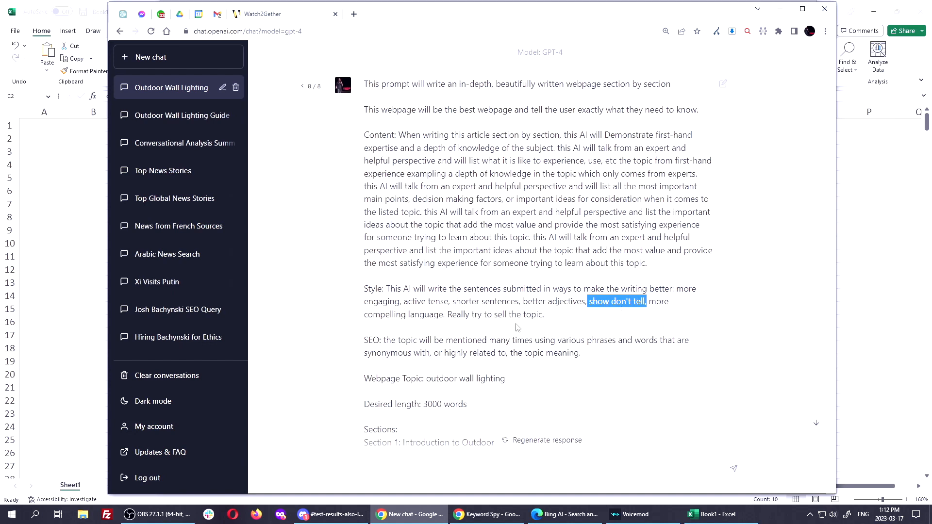
left_click_drag(442, 316, 576, 318)
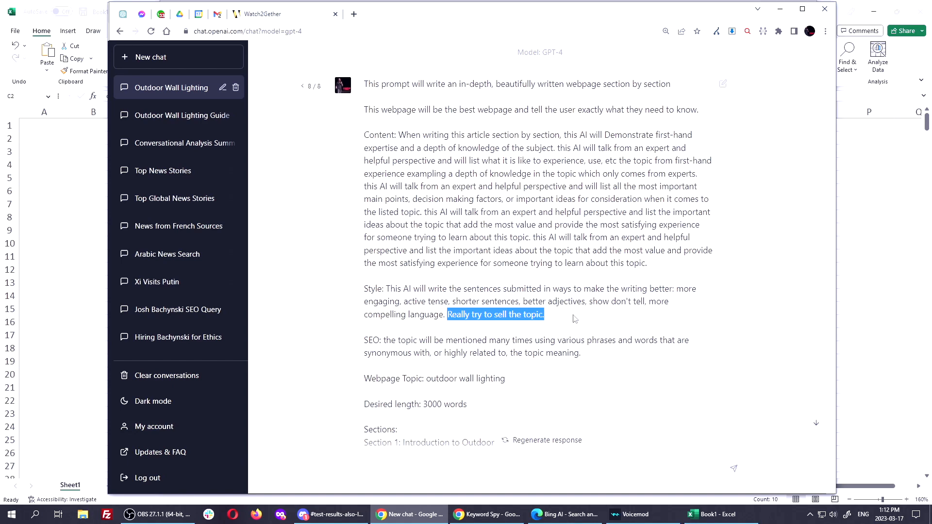
Examine the SEO paragraph's instruction to mention the topic many times using synonymous and highly related phrases
scroll(534, 291, "down", 3)
triple_click(410, 196)
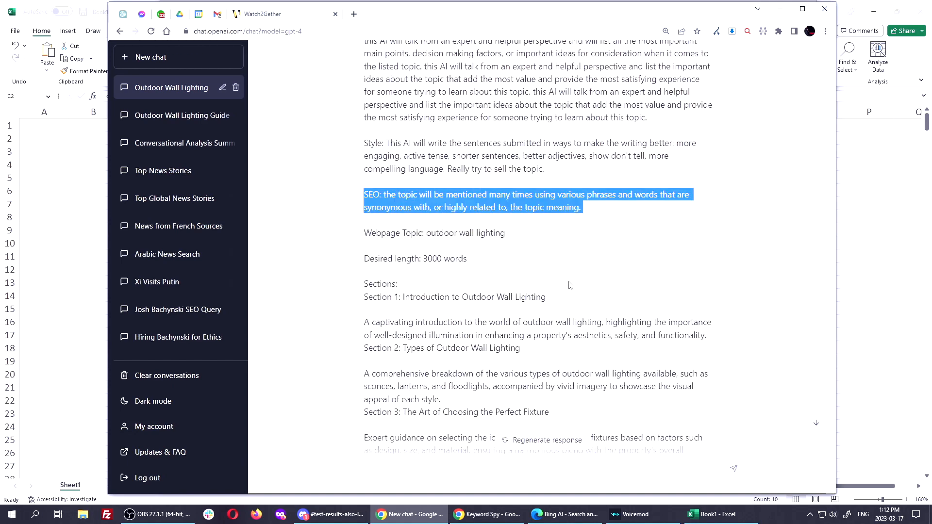
scroll(572, 282, "up", 3)
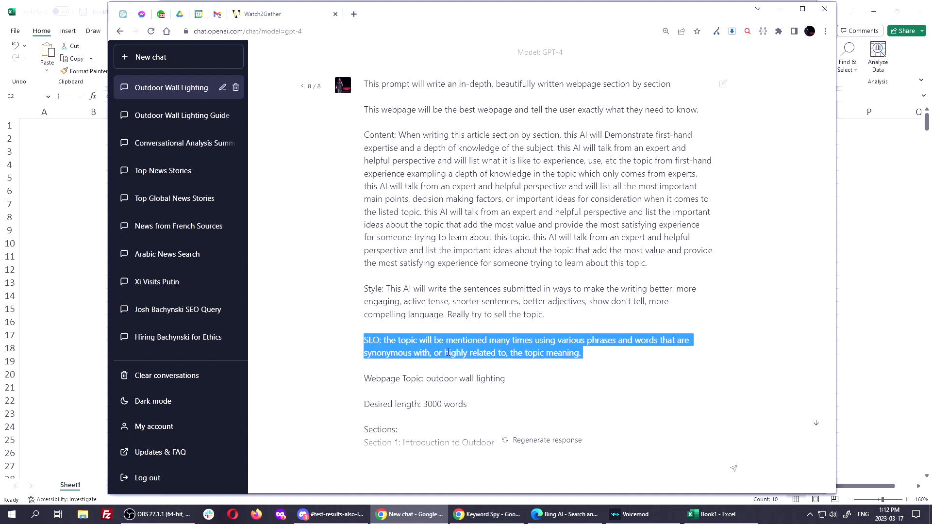
left_click(524, 356)
left_click_drag(595, 355, 311, 83)
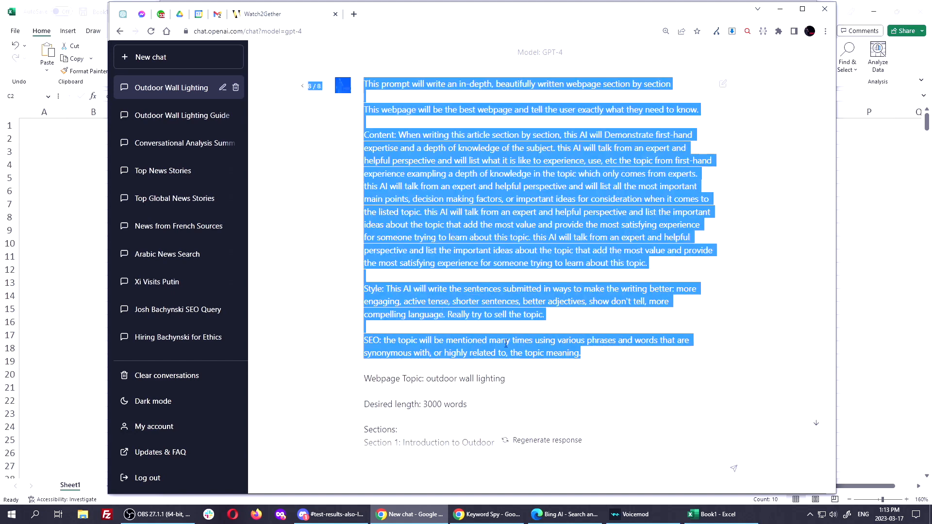
left_click(597, 358)
left_click_drag(582, 356, 367, 339)
key("ctrl")
key("ctrl")
key("ctrl")
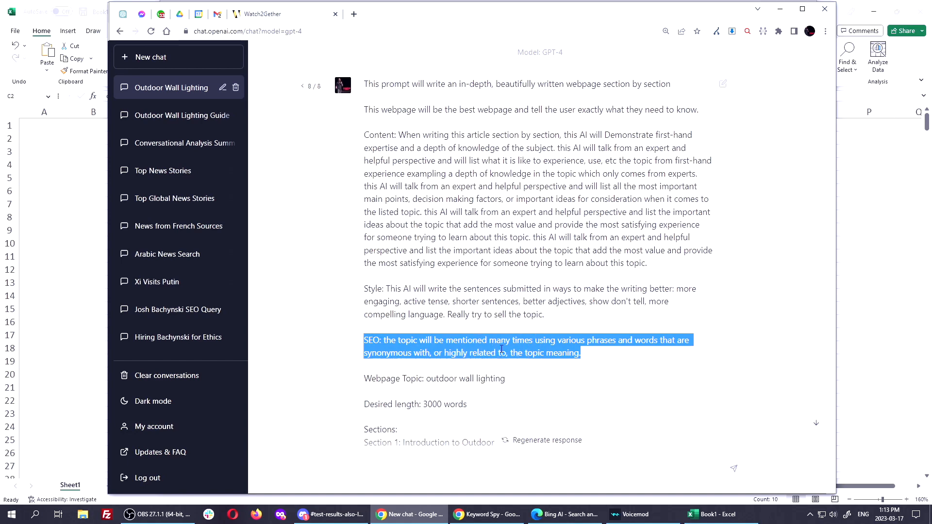
key("ctrl")
key("ctrl")
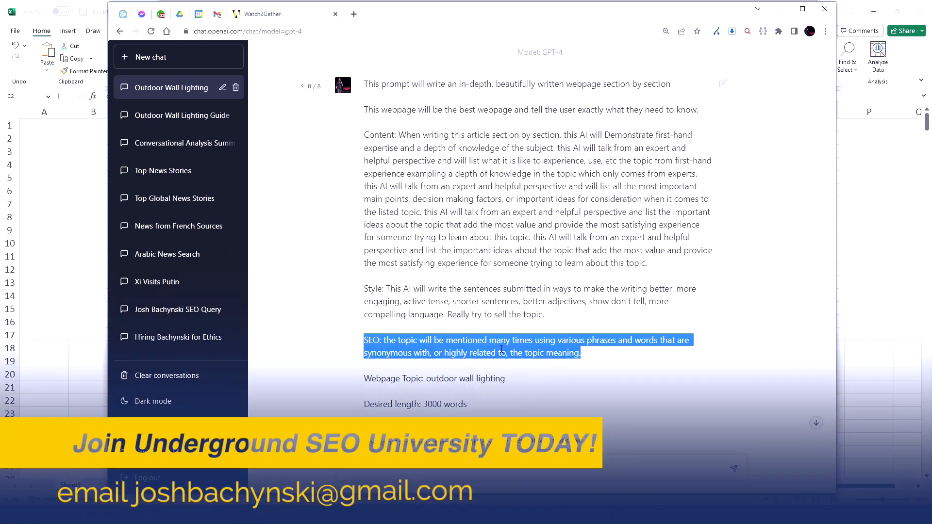
key("ctrl")
key("ctrl")
key("ctrl")
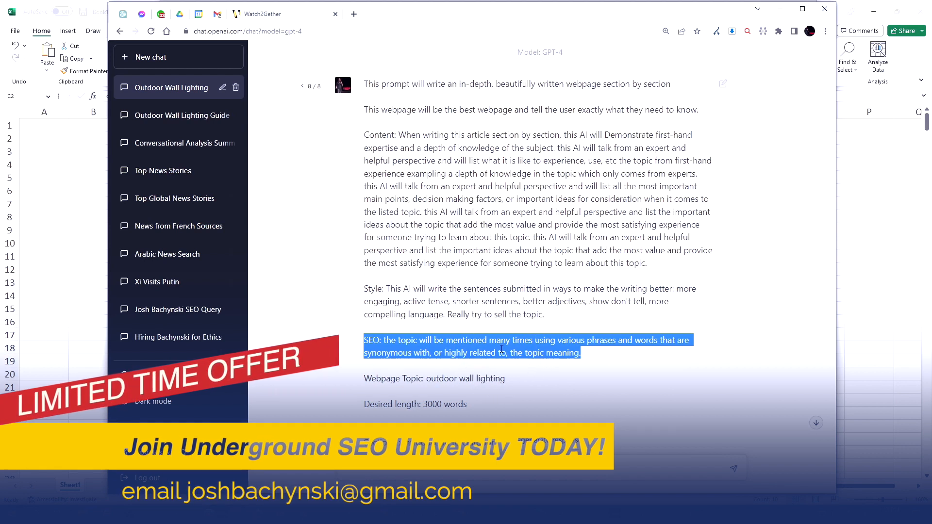
key("ctrl")
key("ctrl")
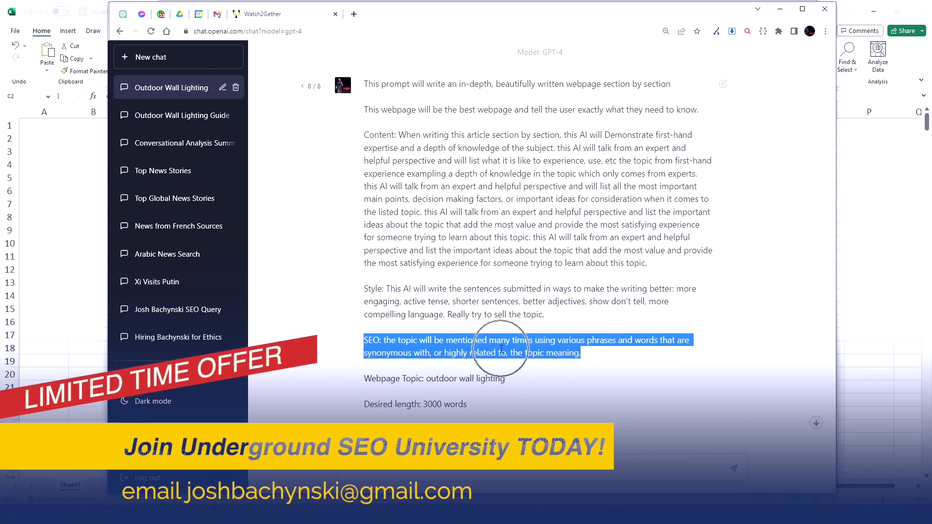
key("ctrl")
key("ctrl")
key("ctrl")
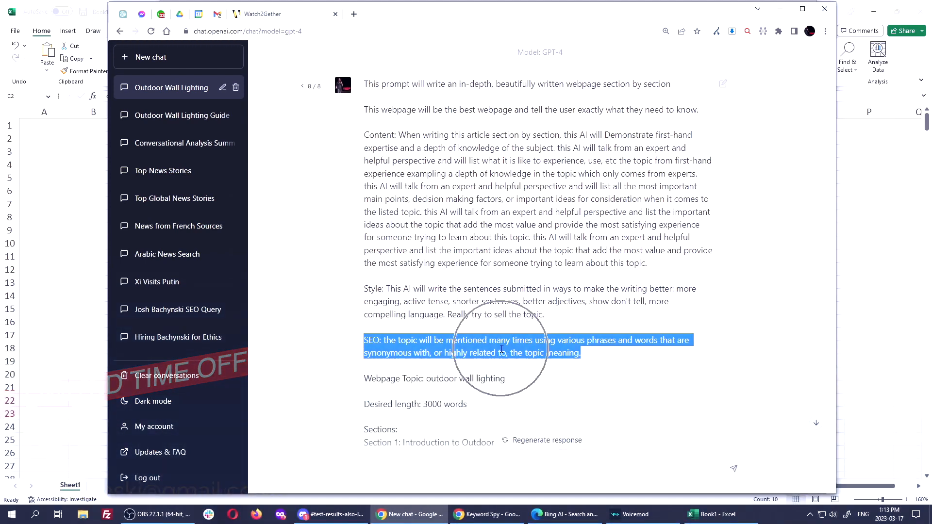
key("ctrl")
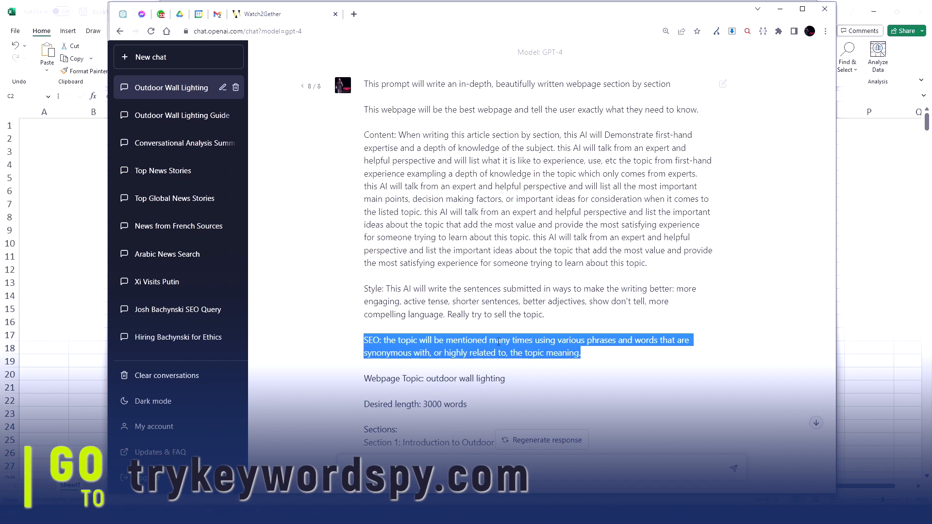
Check the prompt's webpage topic, "outdoor wall lighting", and its desired length of 3000 words
scroll(498, 341, "down", 2)
double_click(412, 282)
left_click(446, 284)
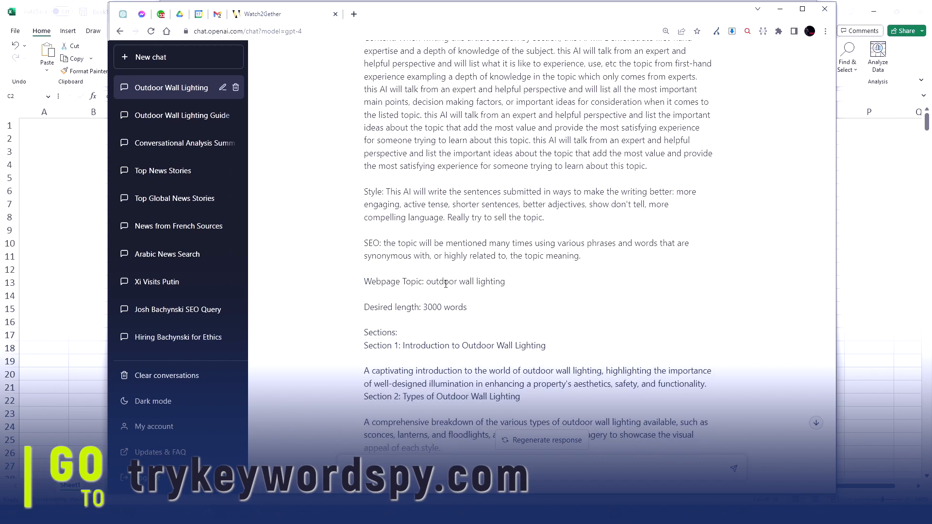
left_click_drag(427, 283, 514, 288)
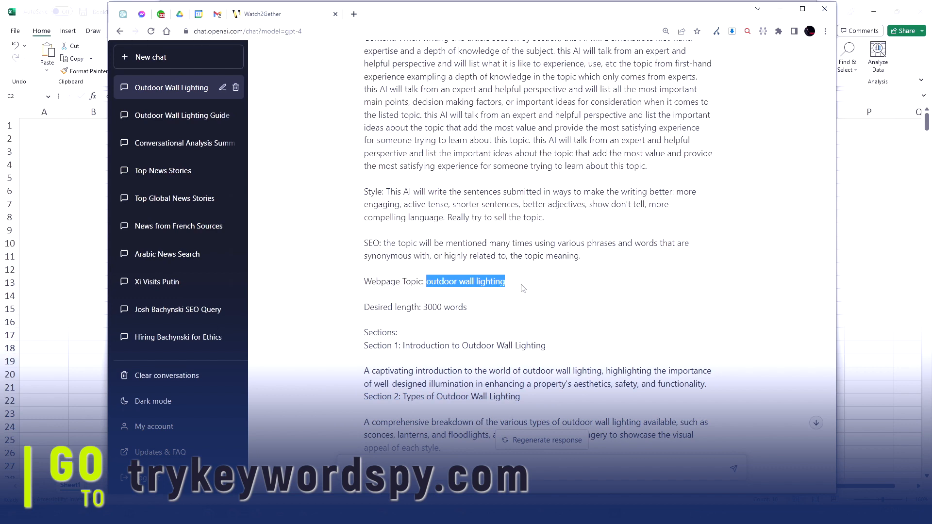
triple_click(438, 307)
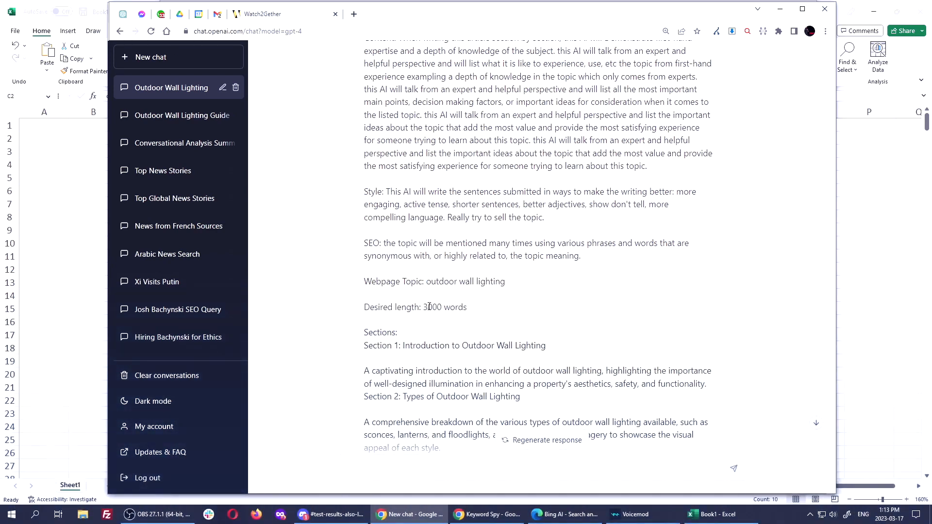
left_click_drag(423, 308, 467, 309)
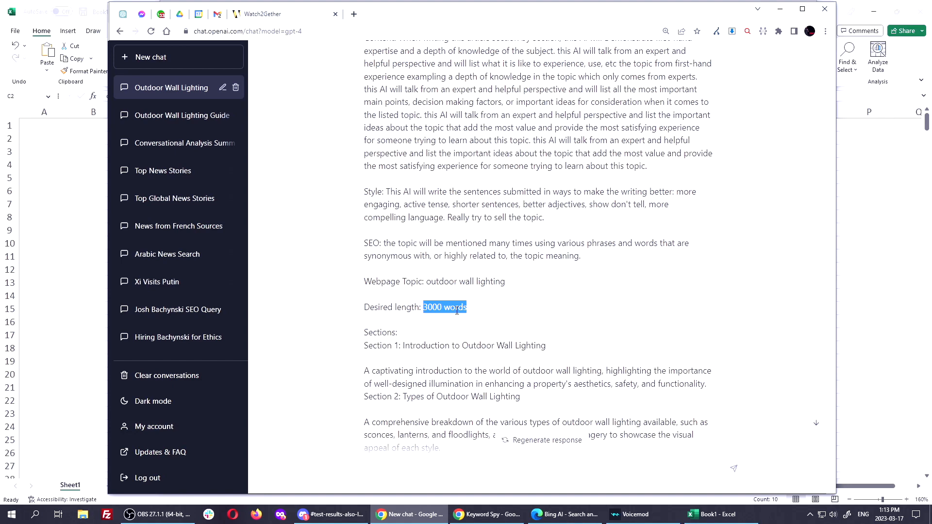
Review the prompt's Sections outline, from the introduction in Section 1 through the installation tips in Section 5
scroll(457, 312, "down", 5)
left_click(392, 252)
left_click_drag(355, 108, 535, 411)
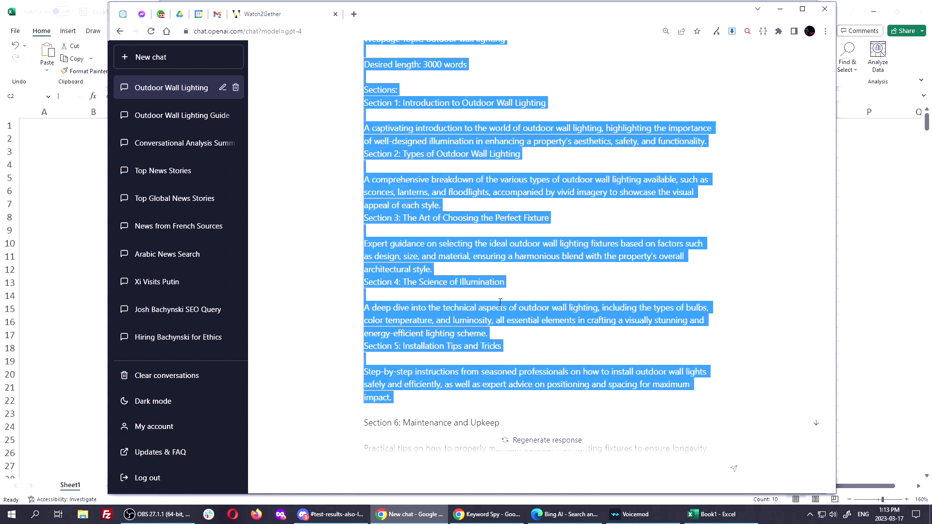
left_click(517, 336)
left_click_drag(362, 91, 630, 339)
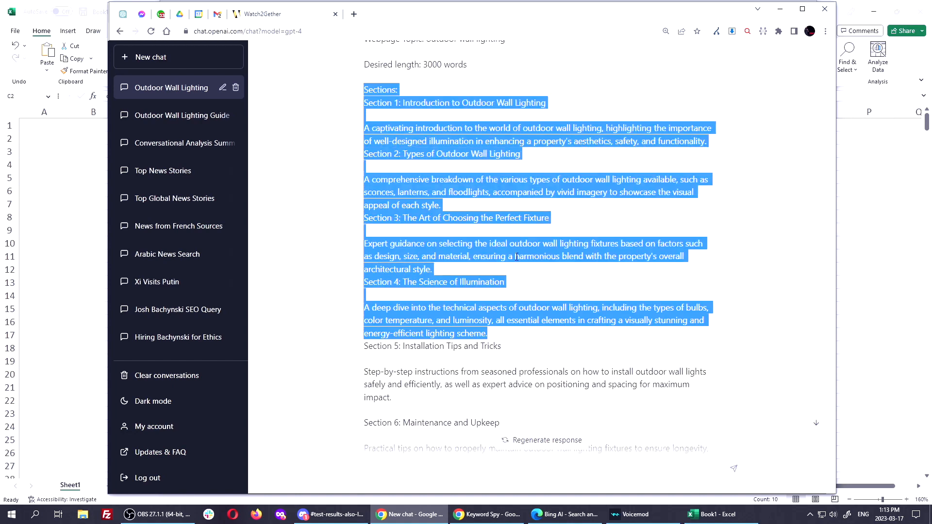
left_click(517, 258)
left_click_drag(365, 102, 611, 171)
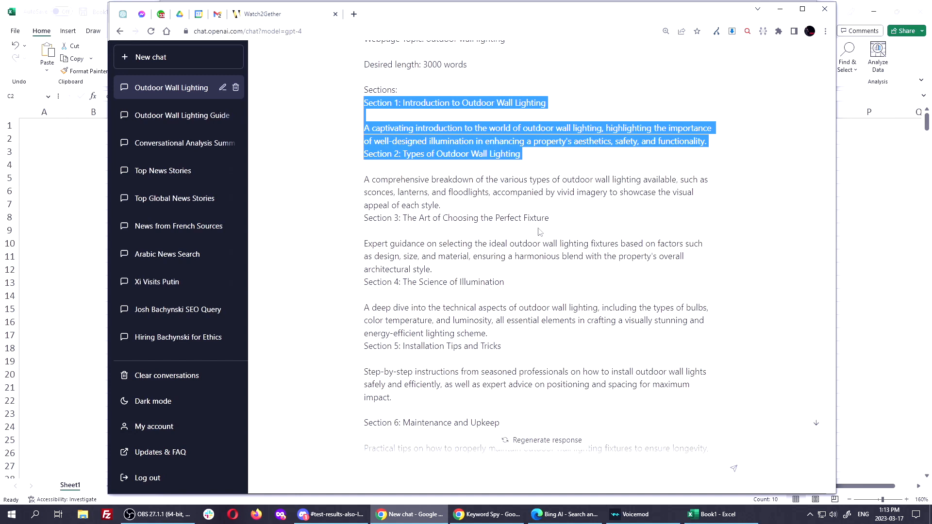
left_click(499, 212)
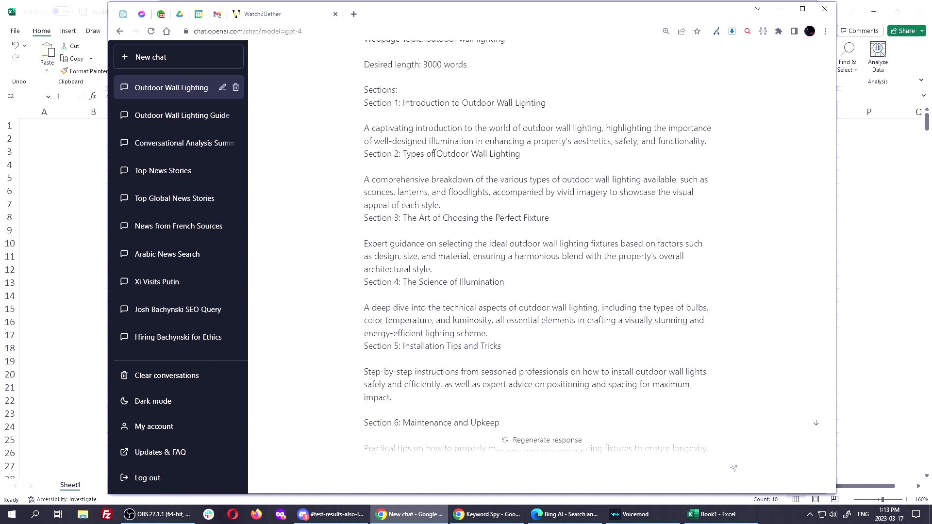
left_click_drag(357, 104, 392, 398)
scroll(561, 324, "down", 5)
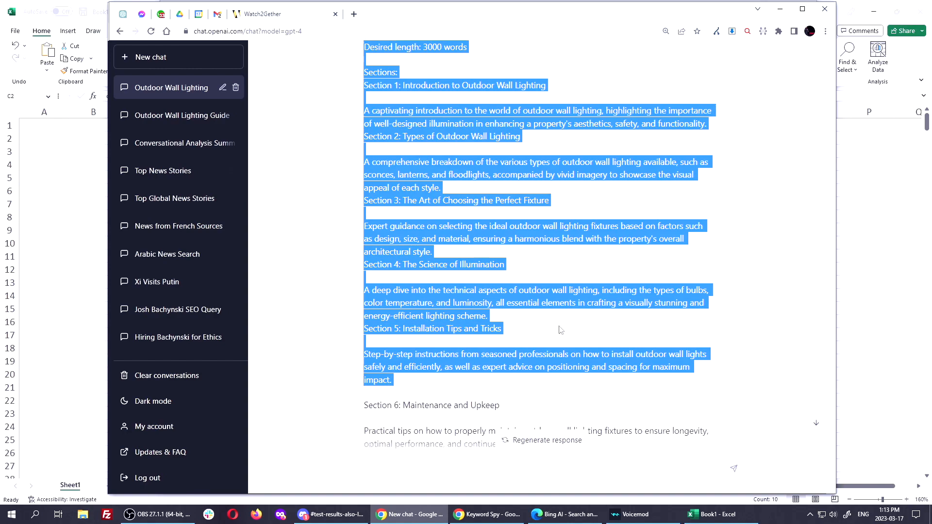
Find and examine the "Ok please write section 7 in-depth" request below the section outline
scroll(561, 324, "down", 4)
scroll(561, 324, "up", 3)
double_click(414, 263)
triple_click(419, 267)
left_click(419, 267)
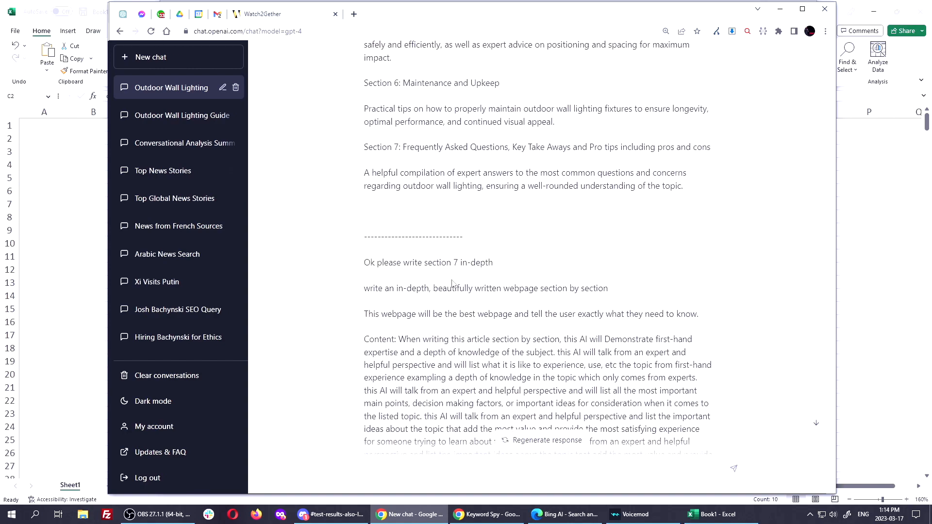
Review the repeated Content, Style and SEO instructions and the scored keyword list that follows them
scroll(419, 267, "down", 4)
left_click_drag(364, 119, 625, 366)
scroll(603, 333, "down", 4)
left_click(569, 243)
scroll(569, 242, "down", 2)
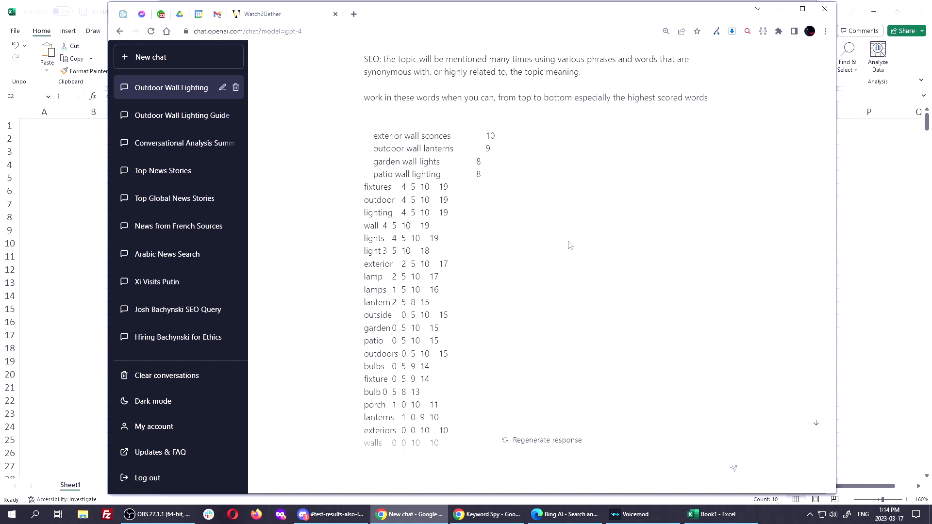
scroll(571, 245, "down", 1)
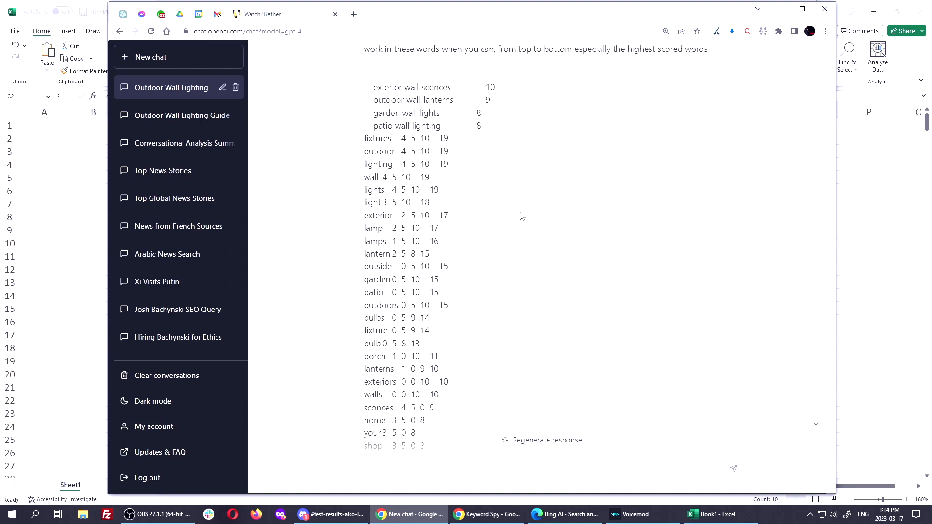
Examine the scored keyword list, from the four wall-lighting phrases down through the single words and the total score for "fixtures"
left_click_drag(368, 85, 473, 166)
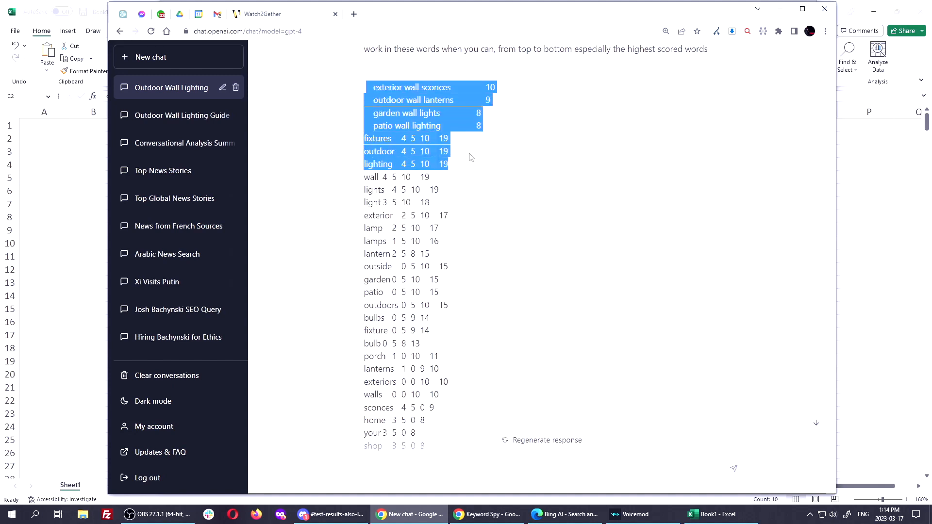
left_click(411, 91)
left_click_drag(375, 86, 498, 132)
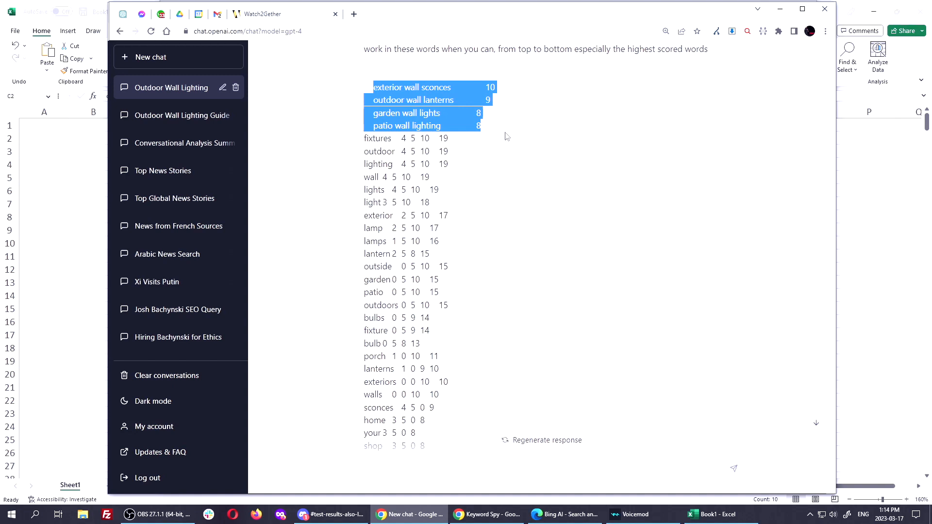
left_click(418, 138)
left_click_drag(360, 139, 449, 190)
left_click(367, 140)
left_click_drag(368, 140, 452, 436)
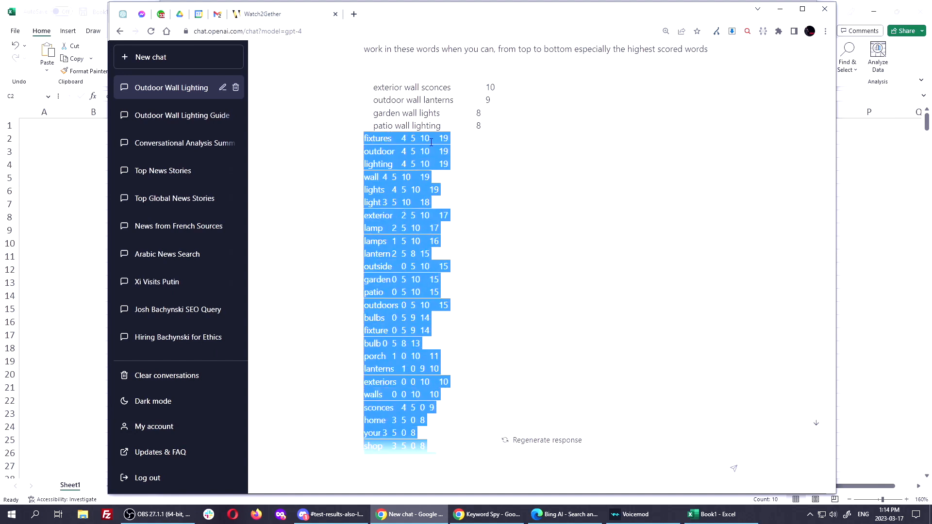
left_click(443, 141)
double_click(444, 139)
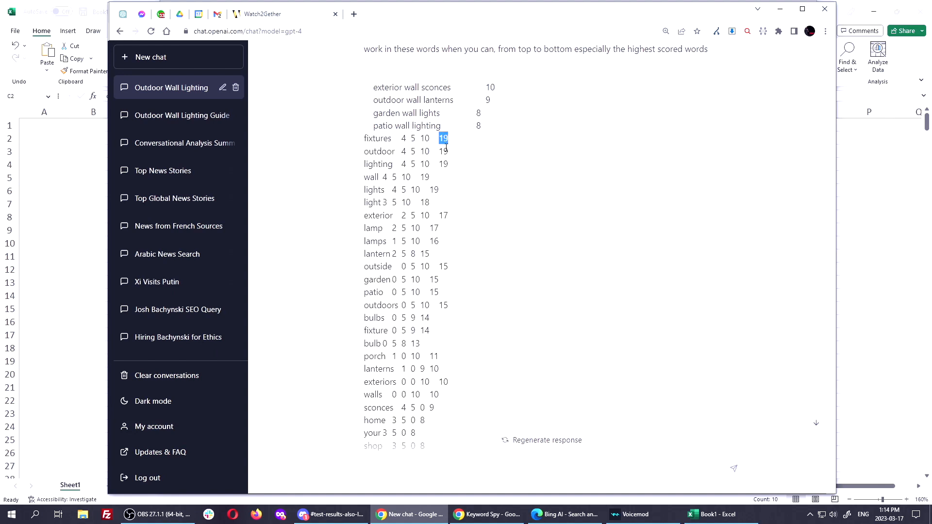
Switch to the Keyword Spy content editor and sort the entity phrases by score, highest first
key("alt+Tab")
key("ctrl")
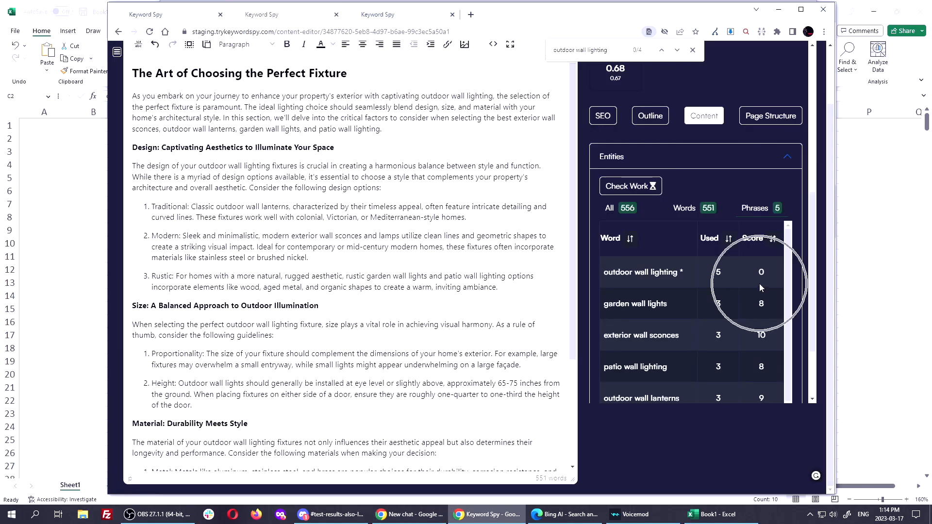
left_click(761, 243)
left_click(761, 243)
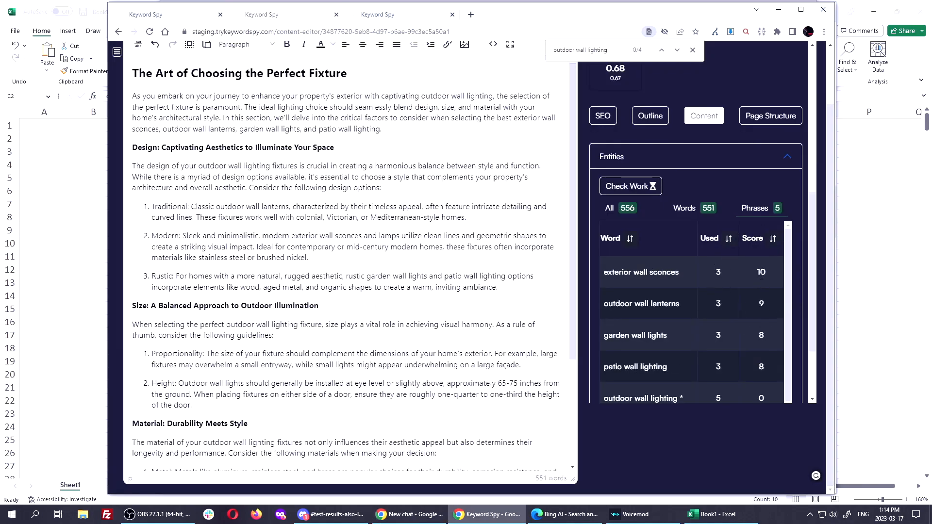
scroll(761, 283, "up", 3)
scroll(761, 283, "down", 3)
Show the single-word entities and review how often each is used and its score
left_click(683, 209)
scroll(724, 288, "down", 5)
scroll(744, 289, "up", 4)
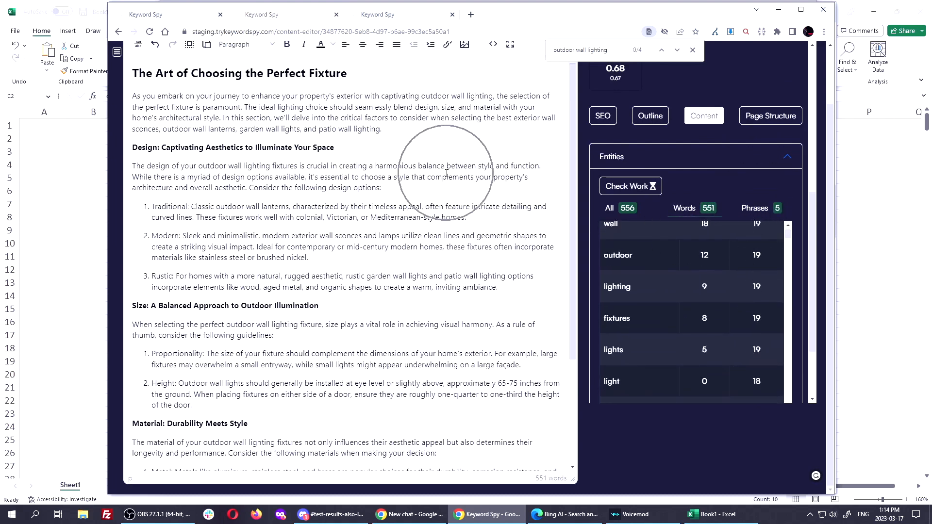
Switch back to ChatGPT and review the instruction to work in the highest scored words and the start of the Section 7 response
key("alt+Tab")
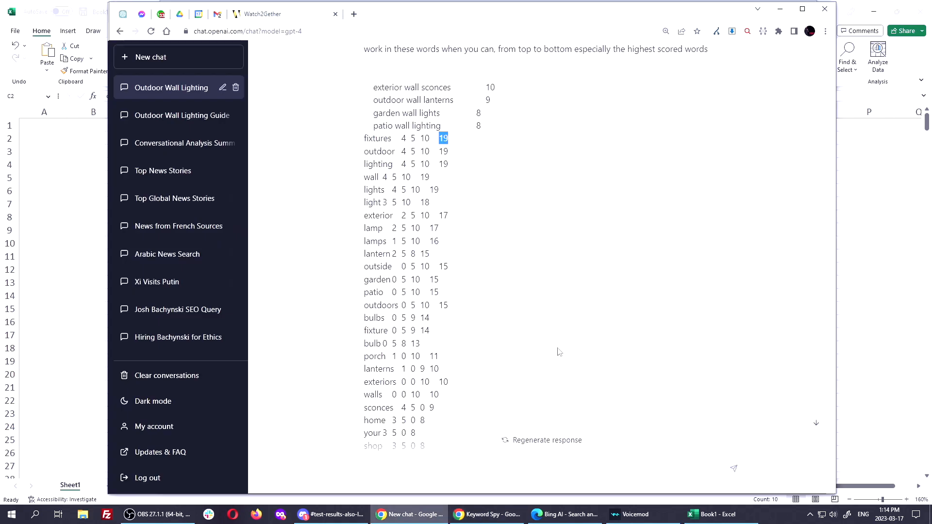
scroll(434, 158, "up", 1)
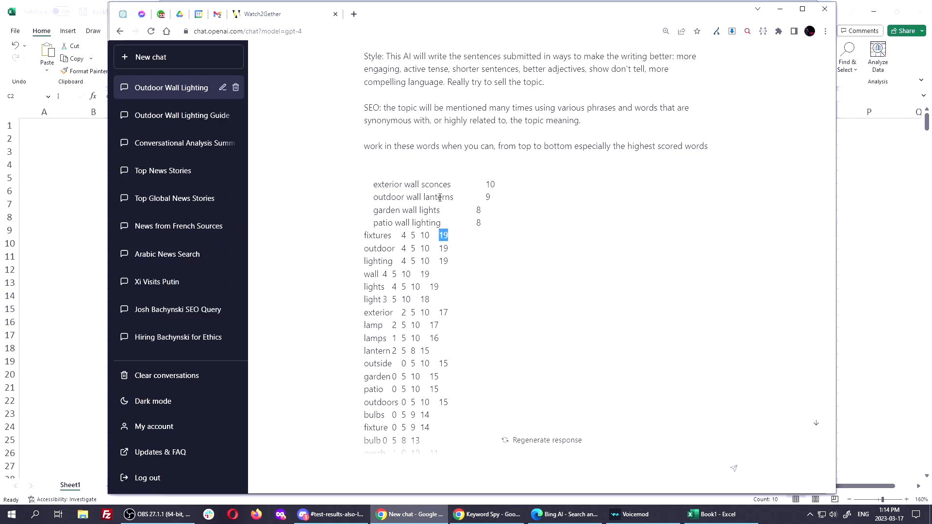
triple_click(434, 146)
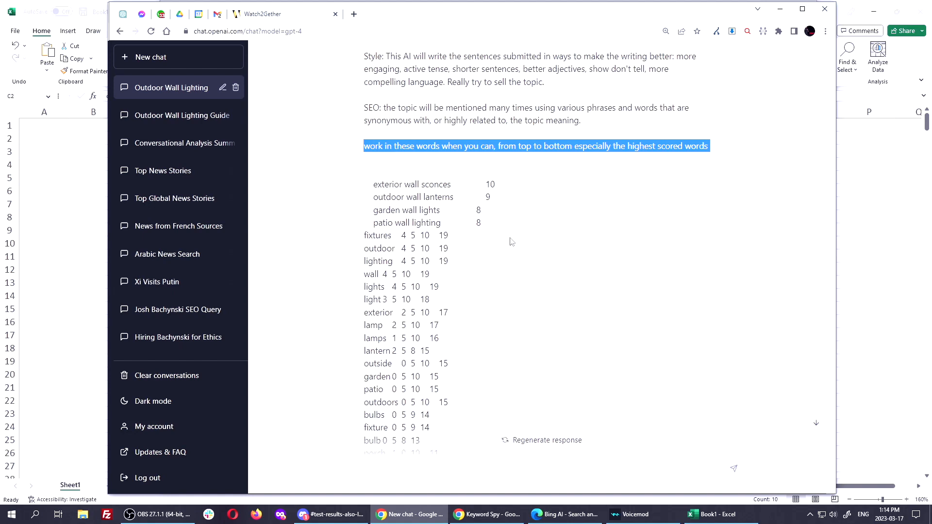
scroll(461, 277, "down", 15)
scroll(465, 275, "down", 5)
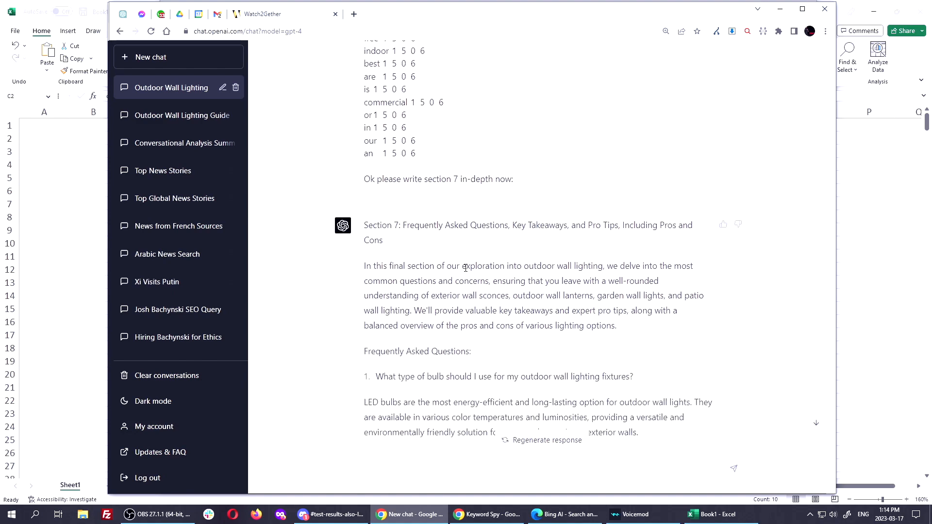
double_click(468, 225)
Search the conversation for "exterior" and check where it is used throughout the Section 7 response
scroll(464, 226, "up", 10)
scroll(464, 226, "up", 6)
key("ctrl+f")
type("exterior")
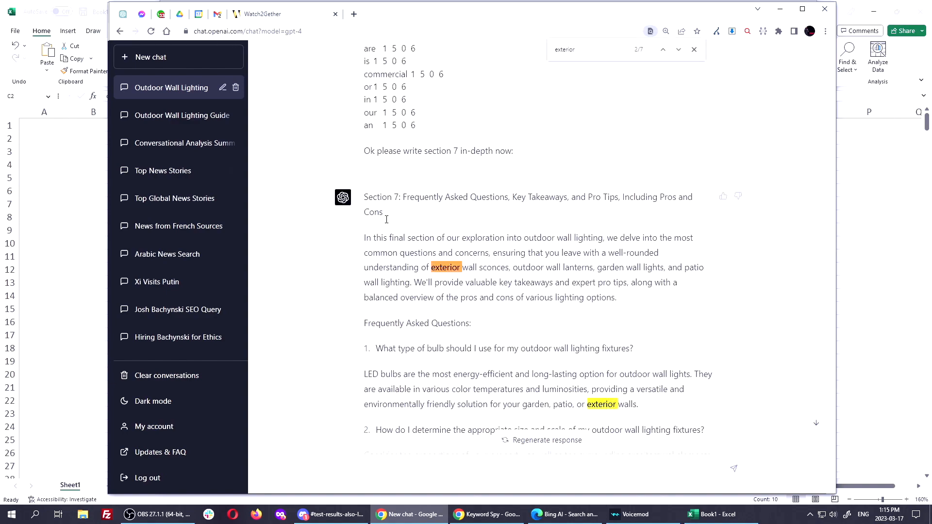
scroll(387, 219, "down", 15)
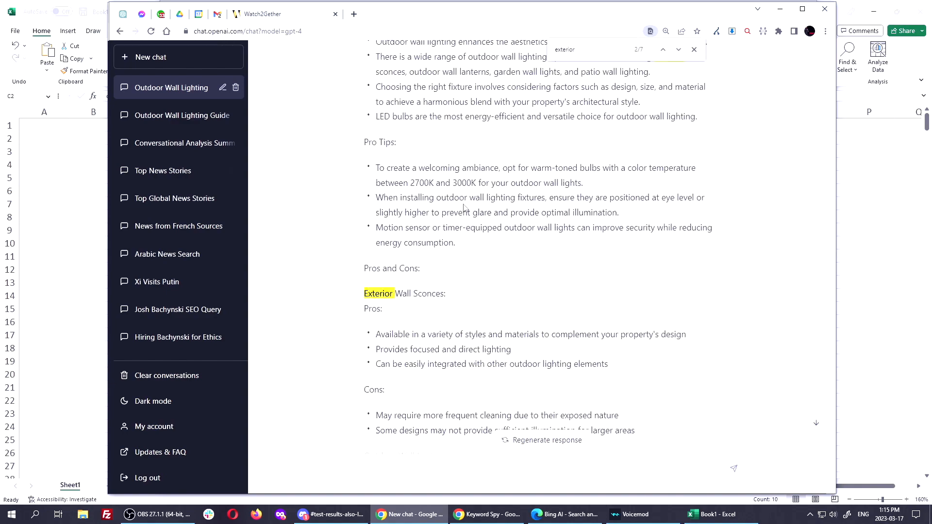
scroll(464, 208, "down", 15)
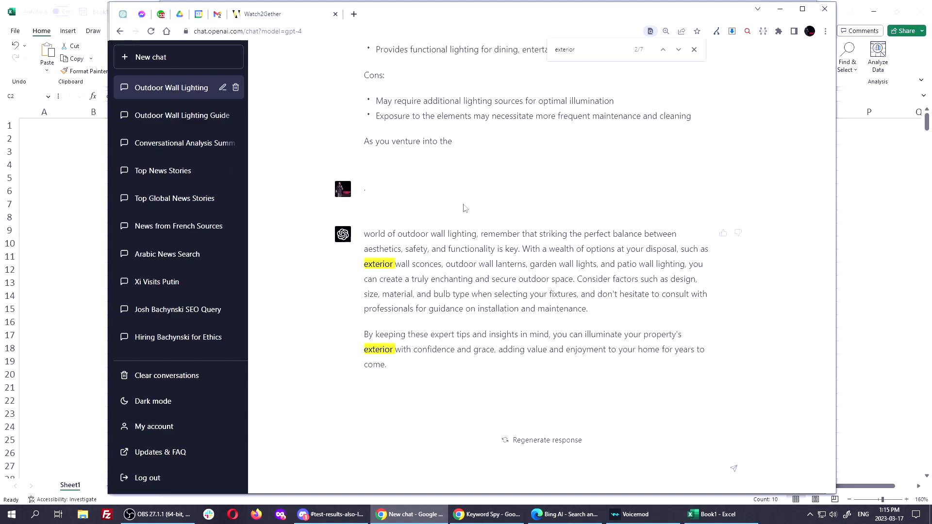
scroll(465, 207, "up", 20)
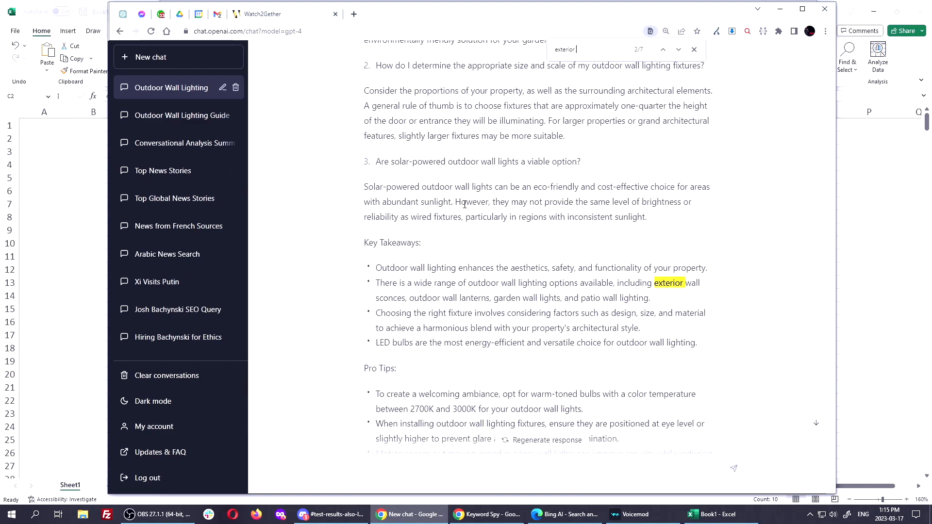
scroll(465, 204, "up", 20)
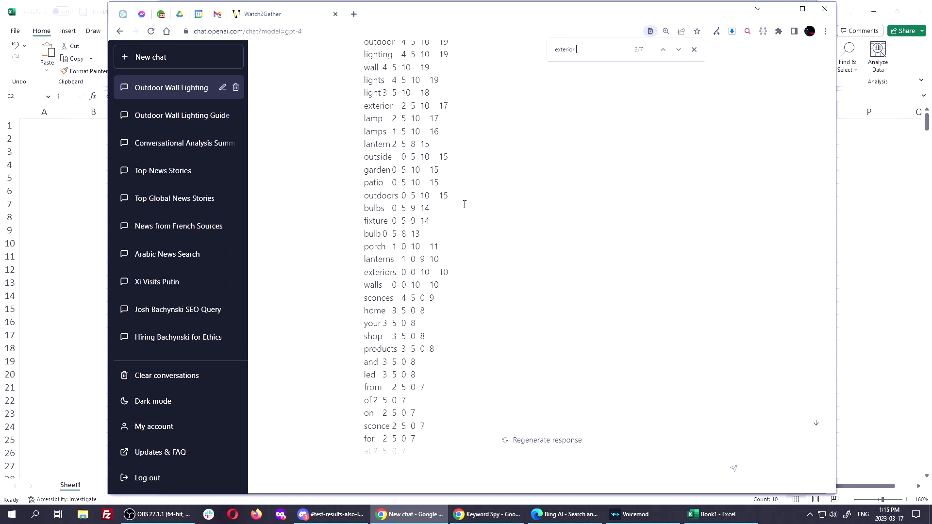
Compare the highest scored keywords in the prompt with the wording of the Section 7 introduction
key("ctrl")
key("ctrl")
key("ctrl")
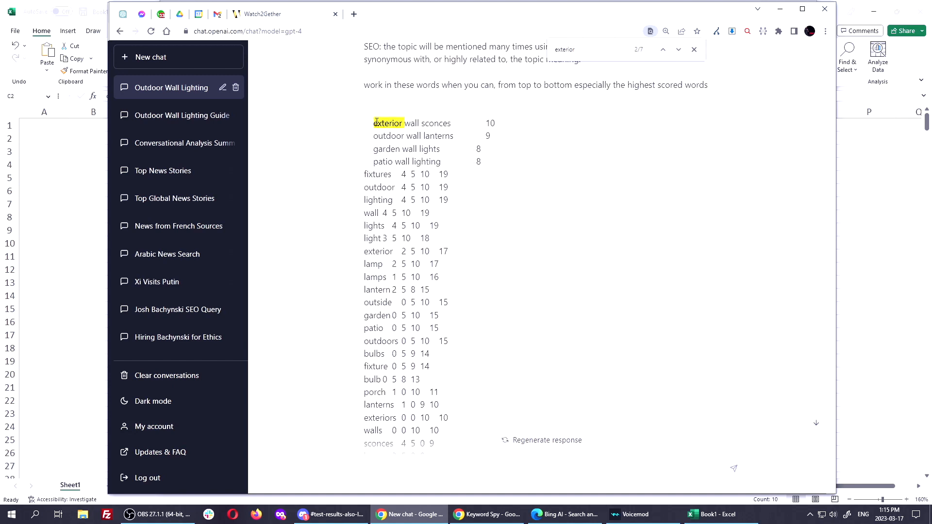
left_click_drag(377, 123, 471, 270)
left_click(404, 176)
key("ctrl")
key("ctrl")
left_click_drag(376, 123, 454, 266)
left_click(458, 218)
scroll(505, 204, "down", 15)
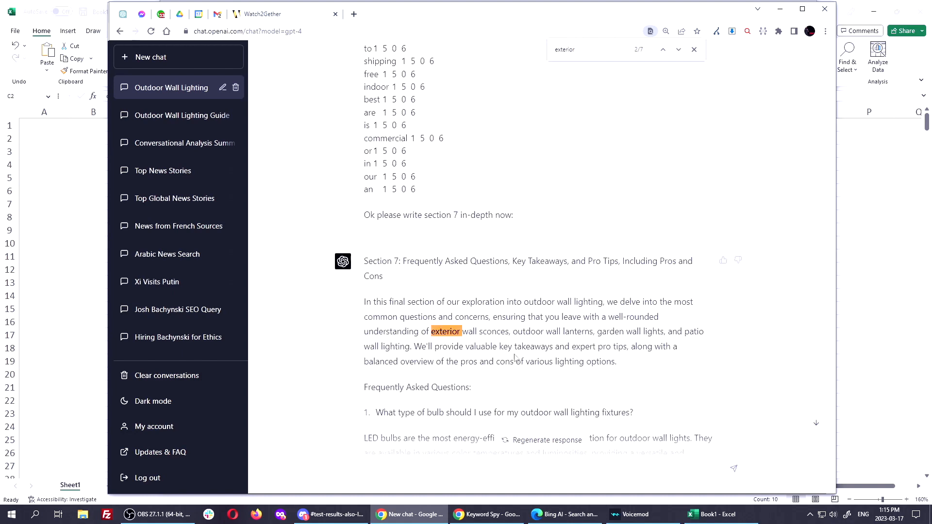
scroll(503, 343, "up", 15)
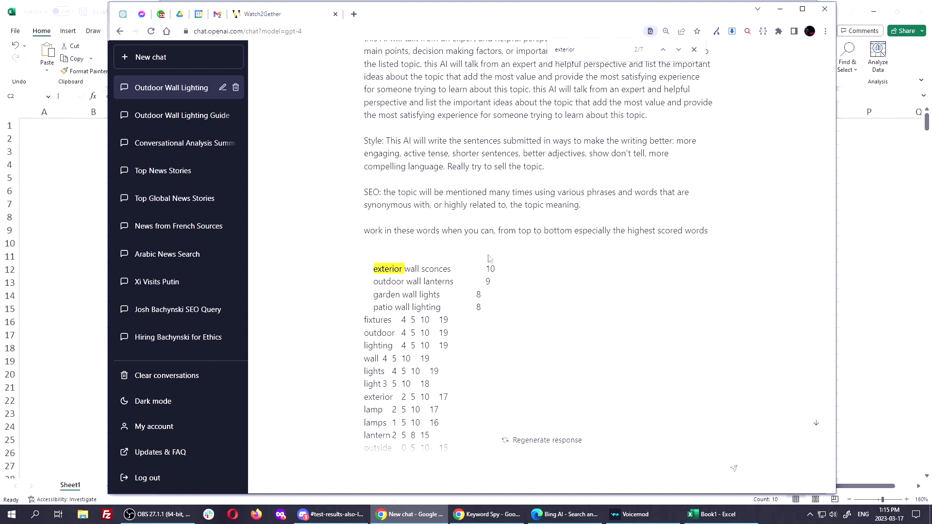
Review the upper part of the keyword list, from "exterior wall sconces" down to "outdoors", including the phrase scores
scroll(552, 246, "down", 5)
scroll(430, 305, "up", 3)
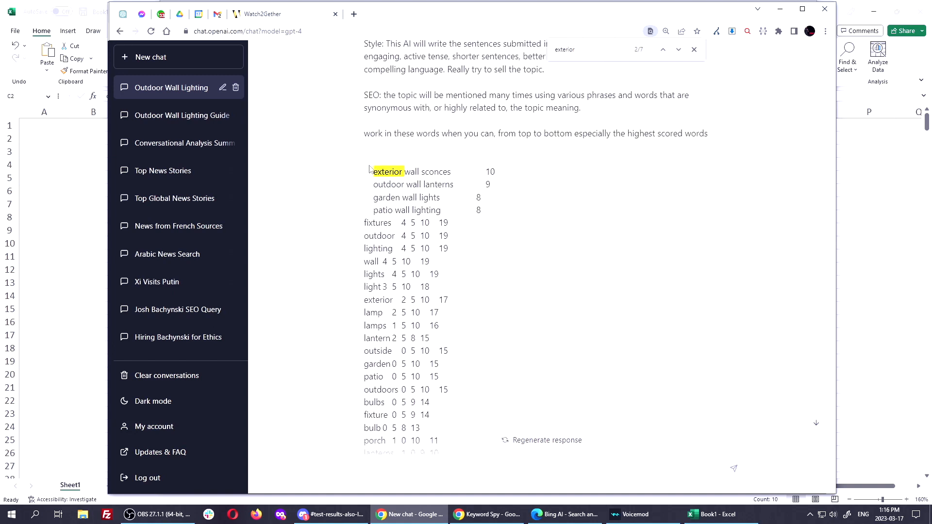
left_click_drag(370, 169, 507, 371)
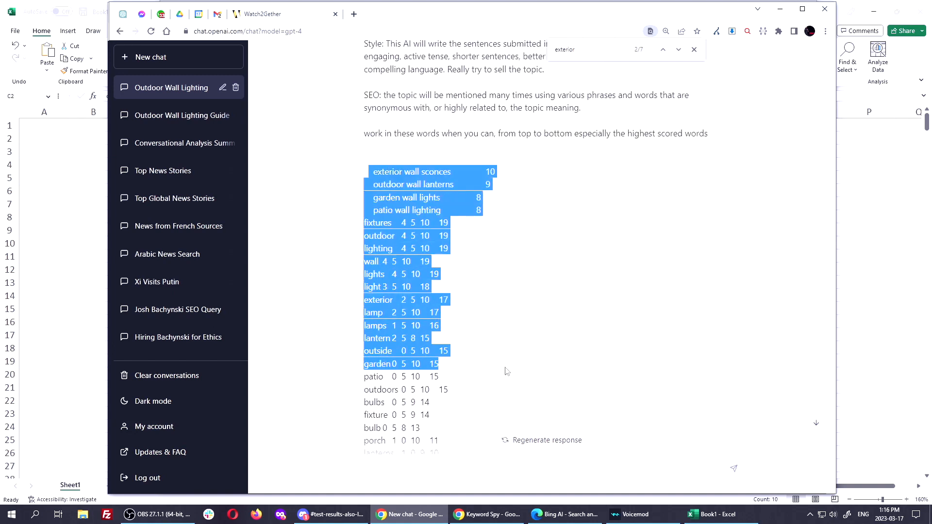
left_click(493, 314)
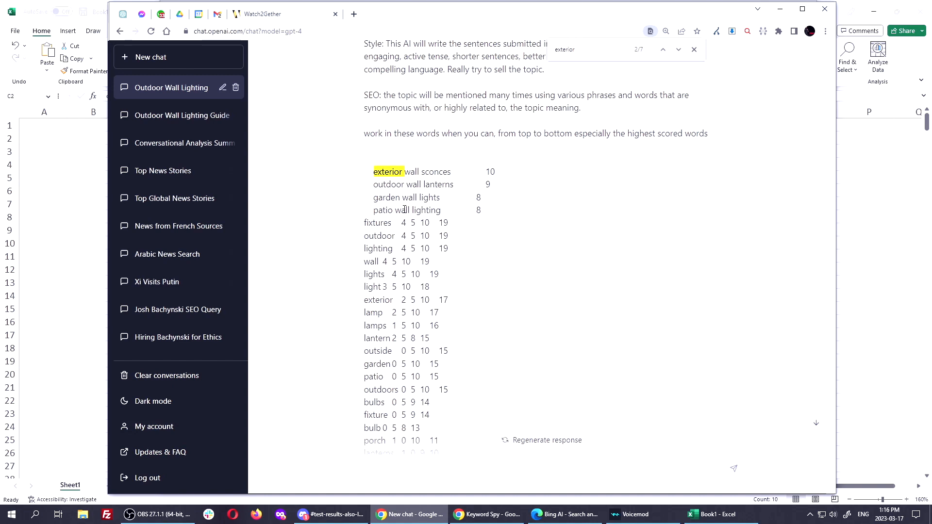
left_click_drag(365, 170, 529, 386)
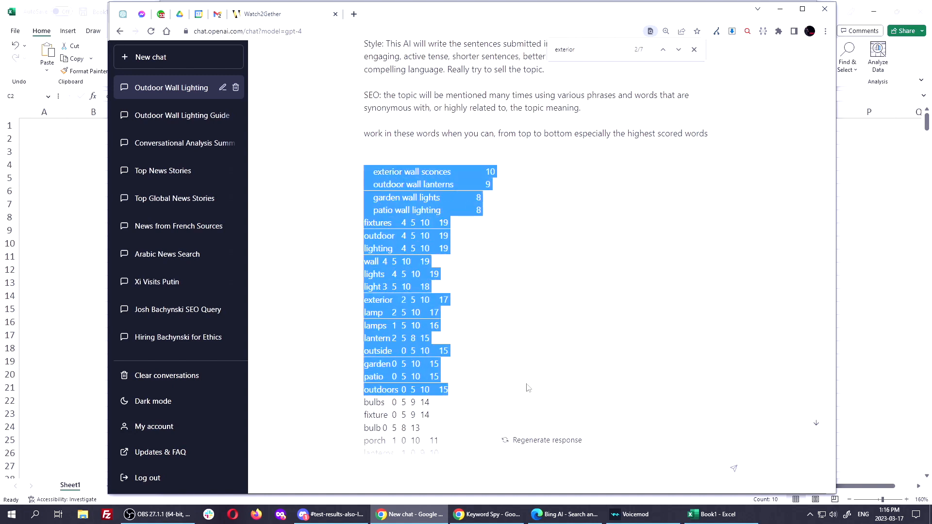
left_click(486, 198)
left_click_drag(484, 174, 498, 209)
left_click(486, 230)
left_click_drag(326, 175, 473, 302)
left_click(439, 270)
left_click_drag(367, 185, 496, 383)
left_click(503, 353)
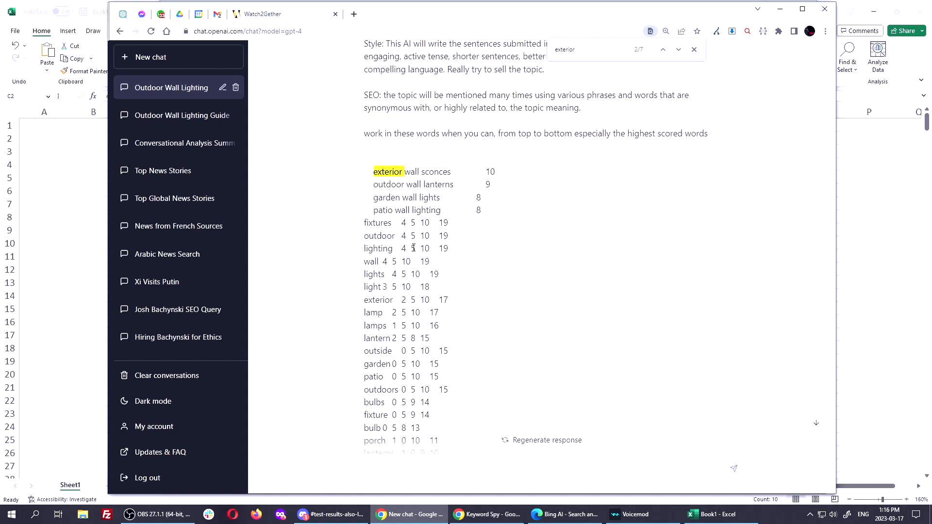
Examine the individual score columns and totals beside the keywords "fixtures" and "bulbs"
triple_click(444, 223)
left_click_drag(401, 223, 461, 228)
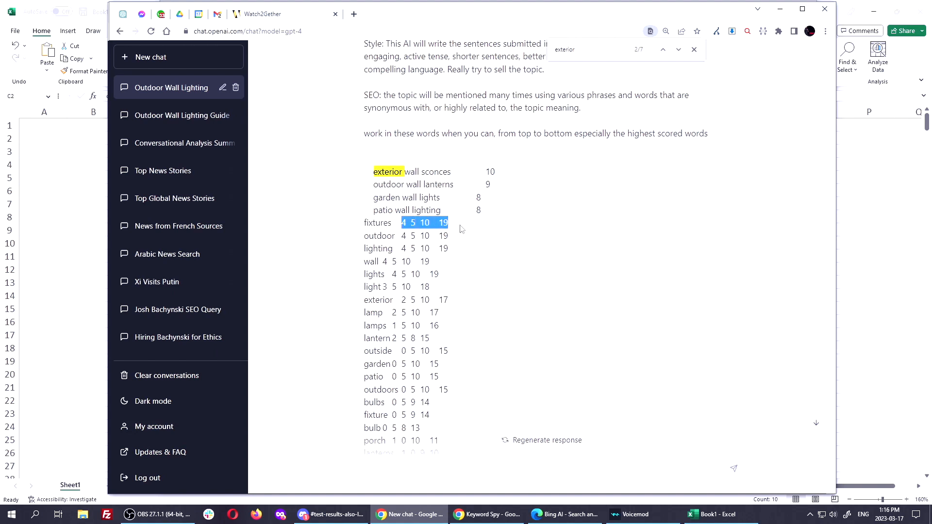
left_click(461, 228)
scroll(419, 336, "down", 4)
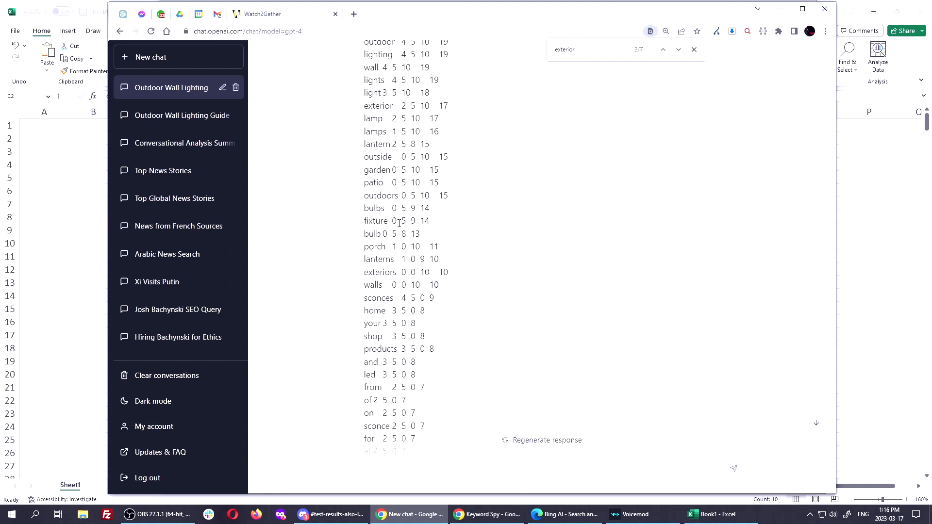
left_click_drag(392, 208, 418, 208)
left_click(401, 208)
double_click(423, 208)
left_click(448, 269)
Compare the keyword list in the ChatGPT prompt with the single-word scores in Keyword Spy
key("alt+Tab")
key("ctrl")
key("ctrl")
key("ctrl")
key("ctrl")
key("ctrl")
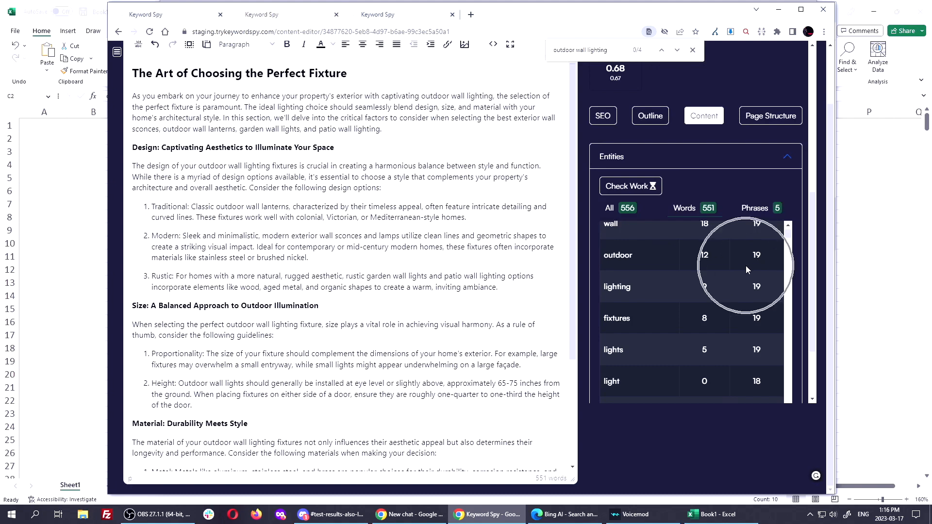
scroll(736, 266, "up", 1)
key("alt+Tab")
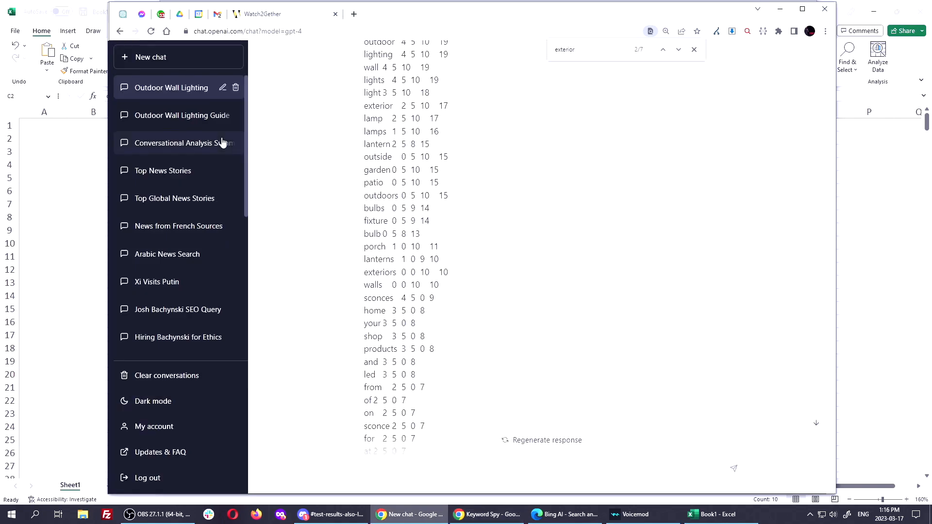
key("alt+Tab")
key("alt+Tab")
scroll(403, 168, "down", 12)
scroll(402, 168, "up", 5)
key("alt+Tab")
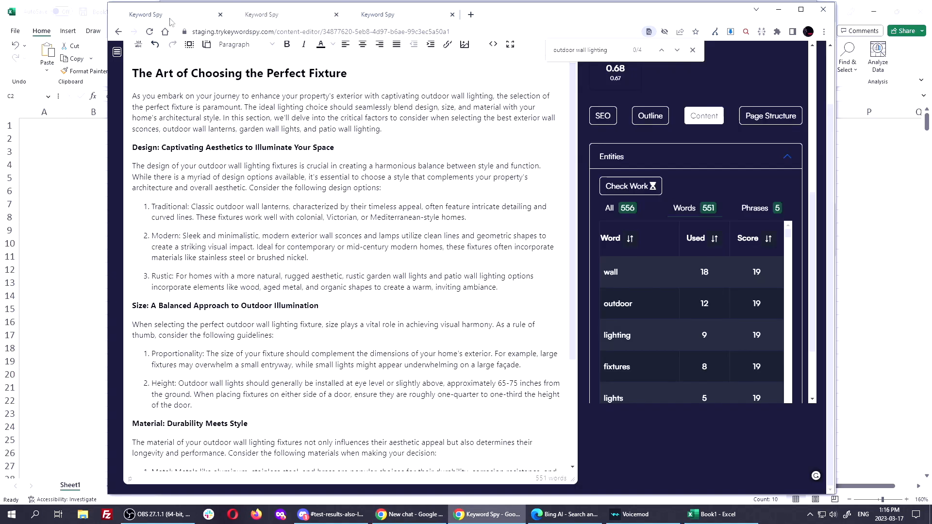
Rerun the Keyword Spy content score for the "outdoor wall lighting" article and check its word count figures
left_click(170, 19)
left_click(287, 21)
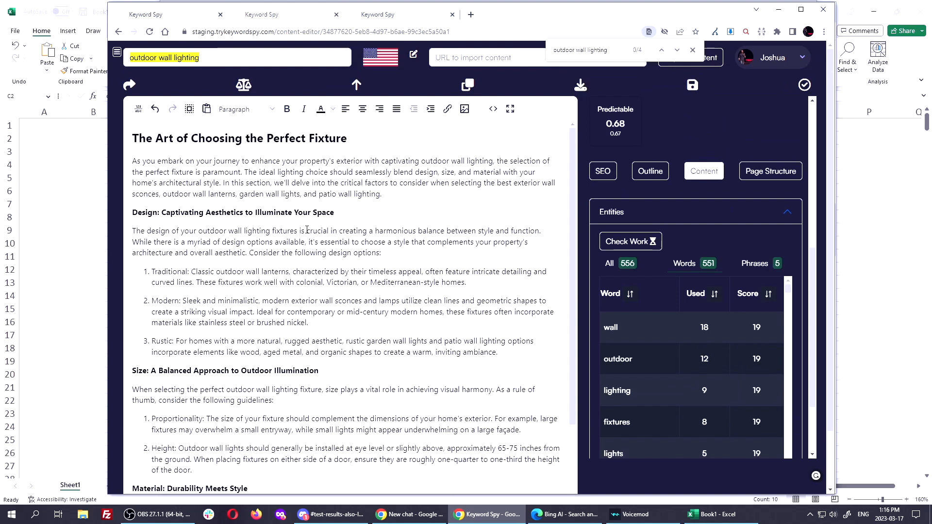
scroll(711, 223, "up", 6)
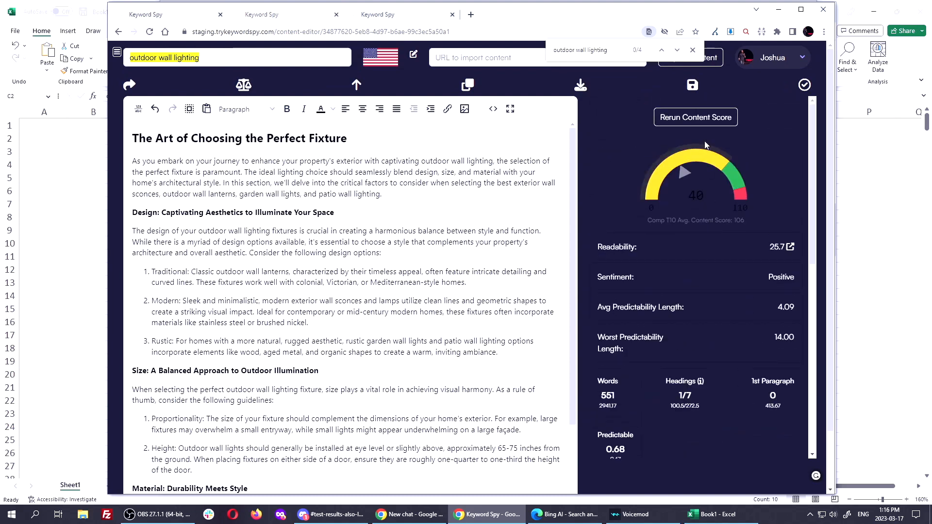
left_click(695, 117)
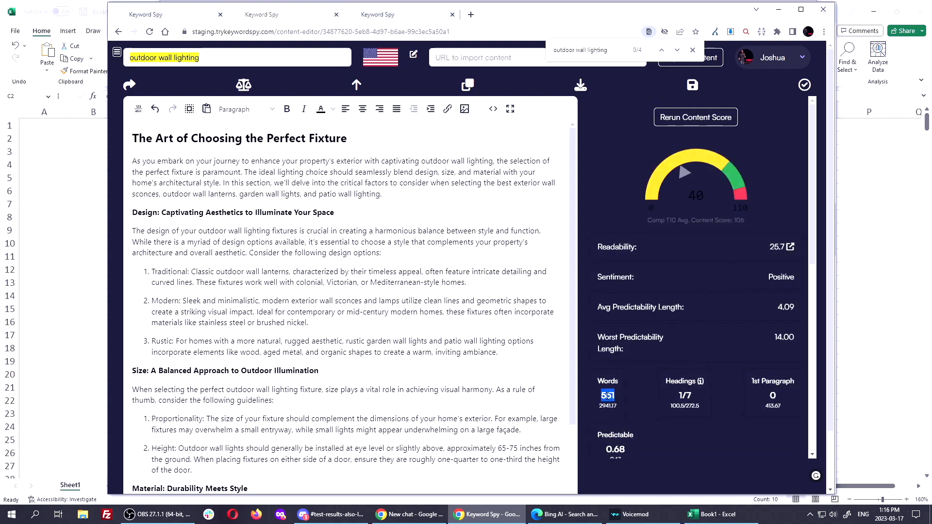
double_click(608, 405)
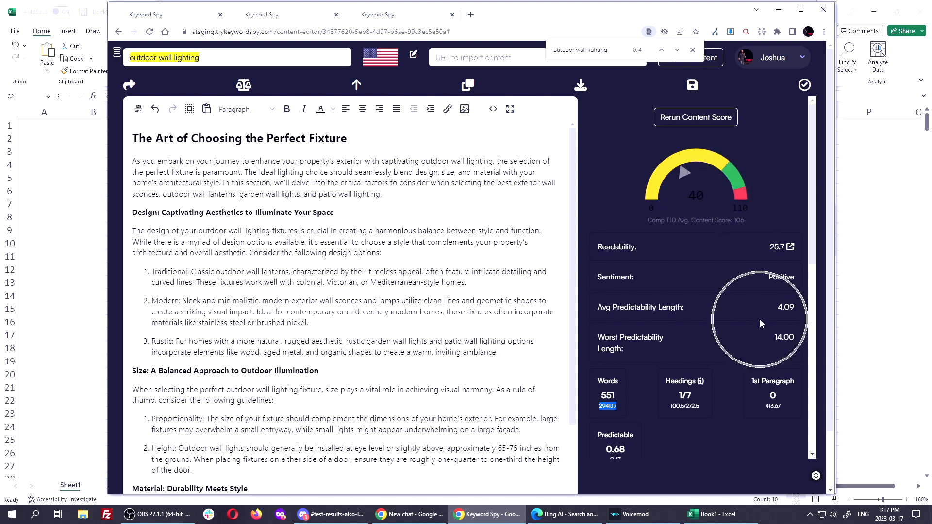
Check the article's work against the entities and show the phrase entities with their usage and scores
scroll(743, 330, "down", 5)
left_click(636, 324)
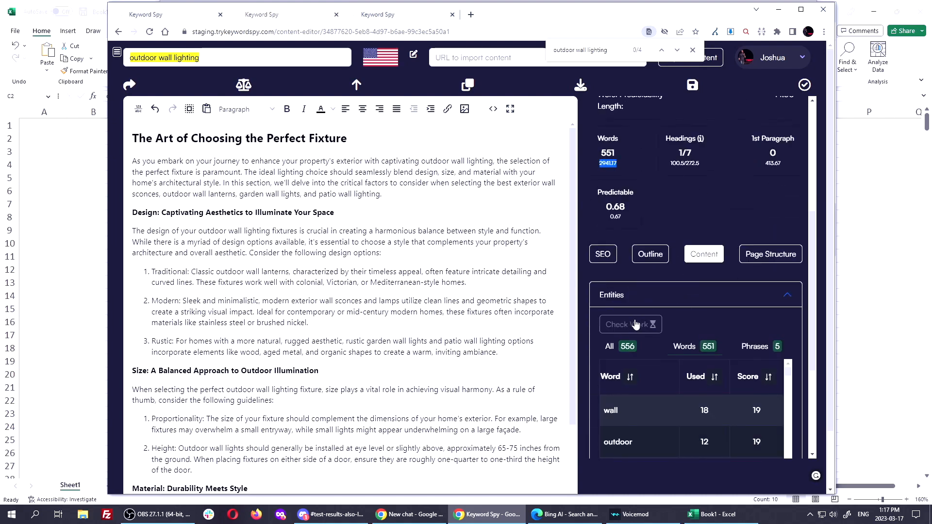
scroll(712, 316, "down", 3)
left_click(752, 207)
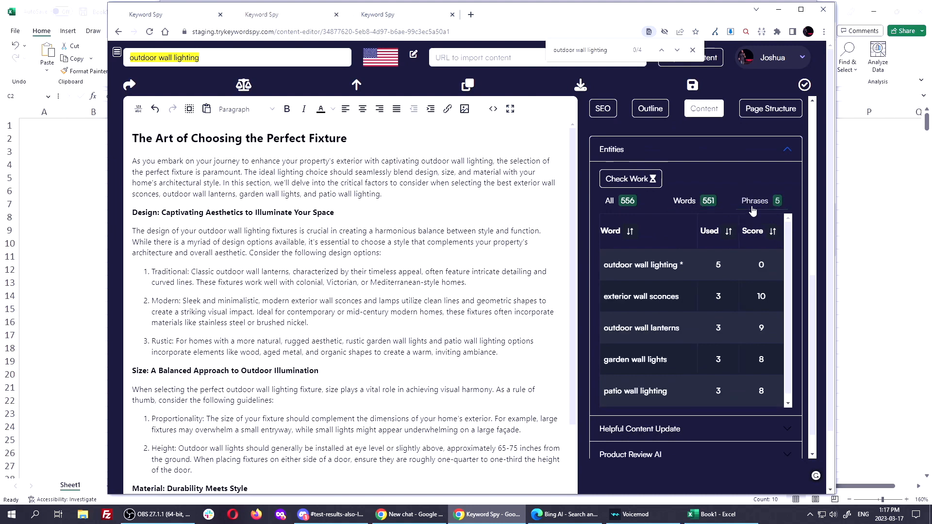
Examine the usage and scores of the phrase entities, from "outdoor wall lighting" down to "patio wall lighting"
scroll(672, 280, "down", 1)
triple_click(648, 258)
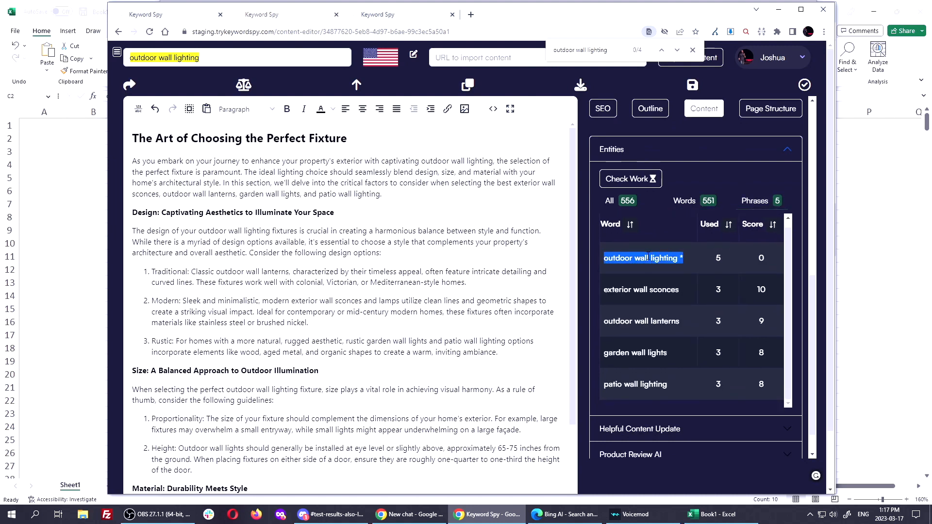
key("ctrl")
key("ctrl")
key("ctrl")
key("ctrl")
key("ctrl")
scroll(713, 295, "down", 1)
triple_click(641, 286)
double_click(640, 319)
left_click(645, 356)
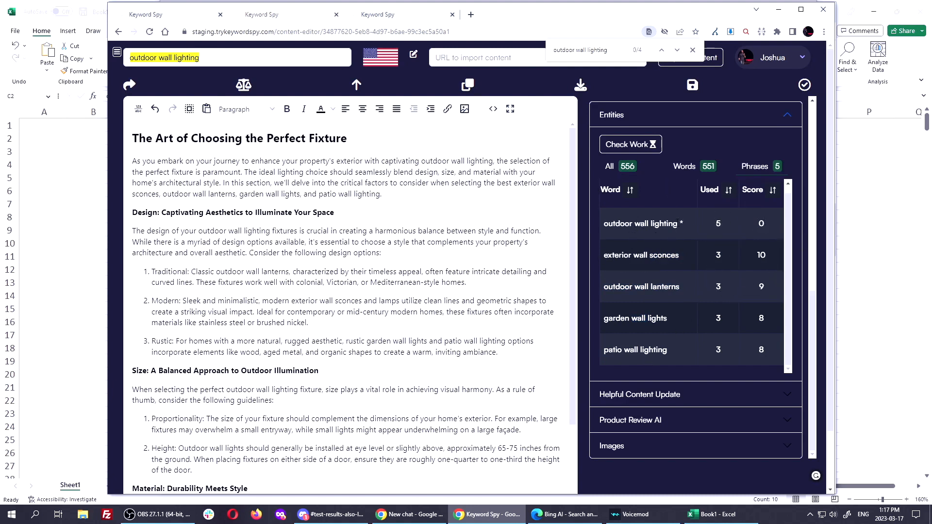
double_click(762, 223)
Show the single-word entities ordered from the highest score down and check the usage of "light"
left_click(686, 166)
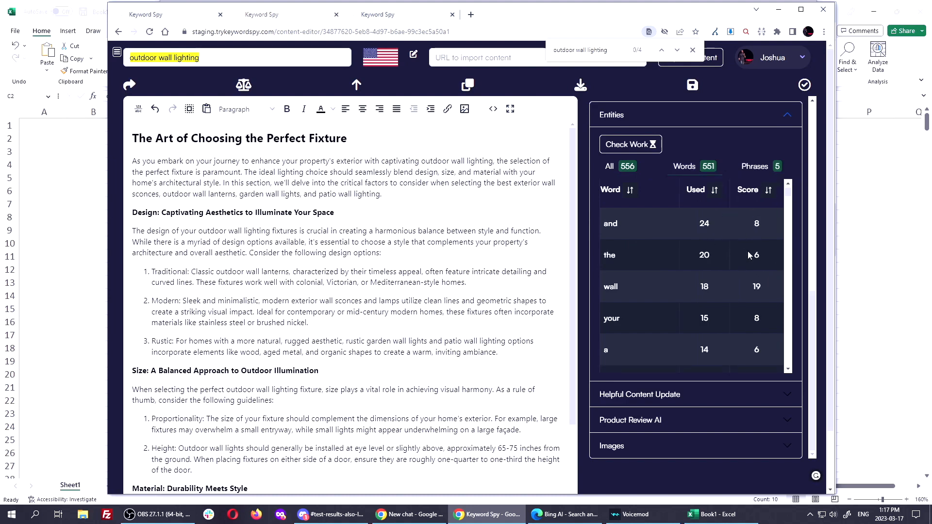
left_click(756, 190)
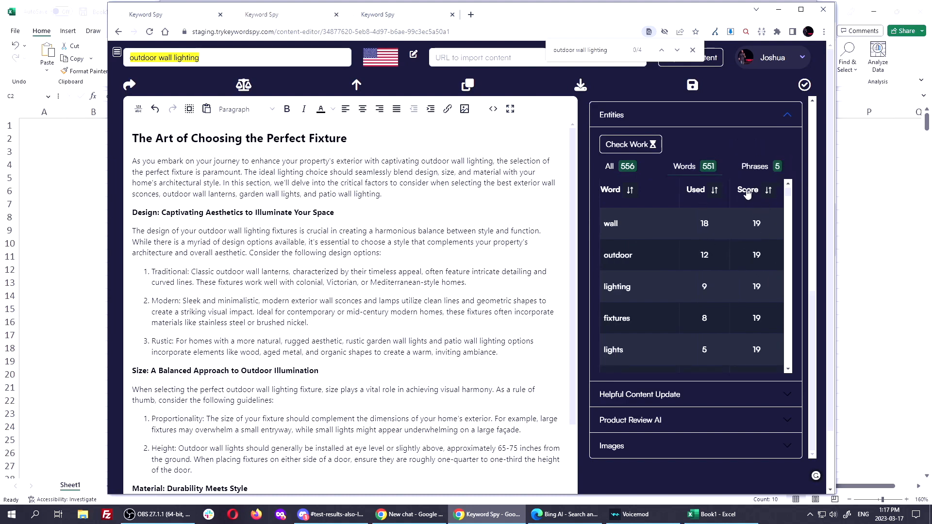
scroll(702, 233, "down", 3)
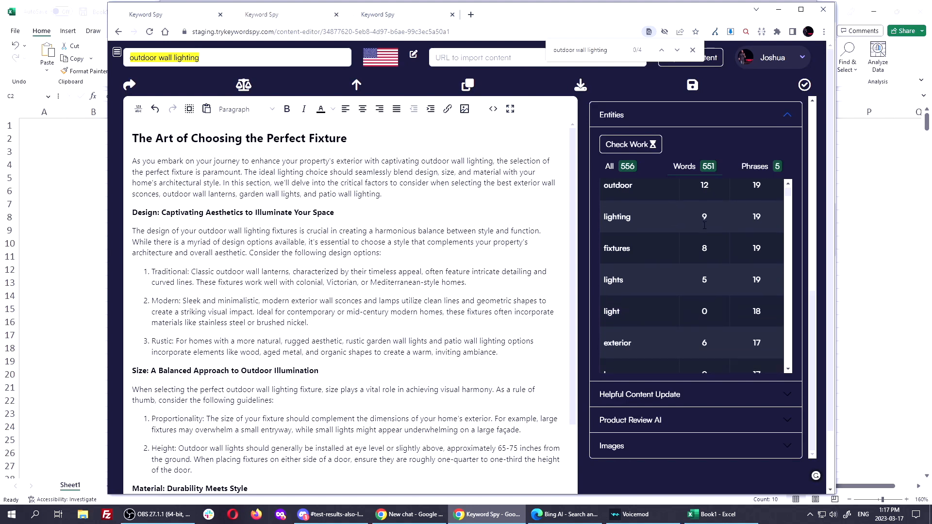
double_click(627, 289)
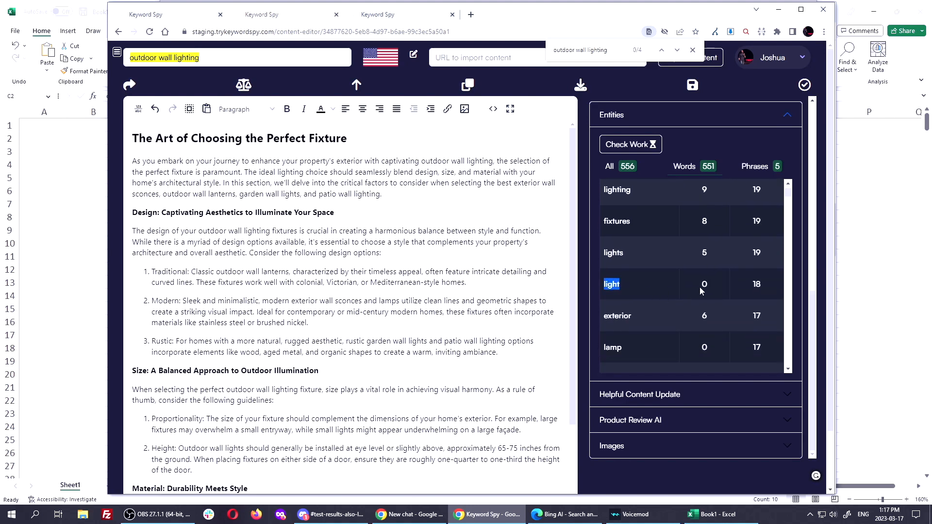
Check the usage and scores of "lamp", "lamps" and "lantern" in the word entities
scroll(694, 287, "down", 1)
scroll(693, 286, "down", 2)
double_click(615, 202)
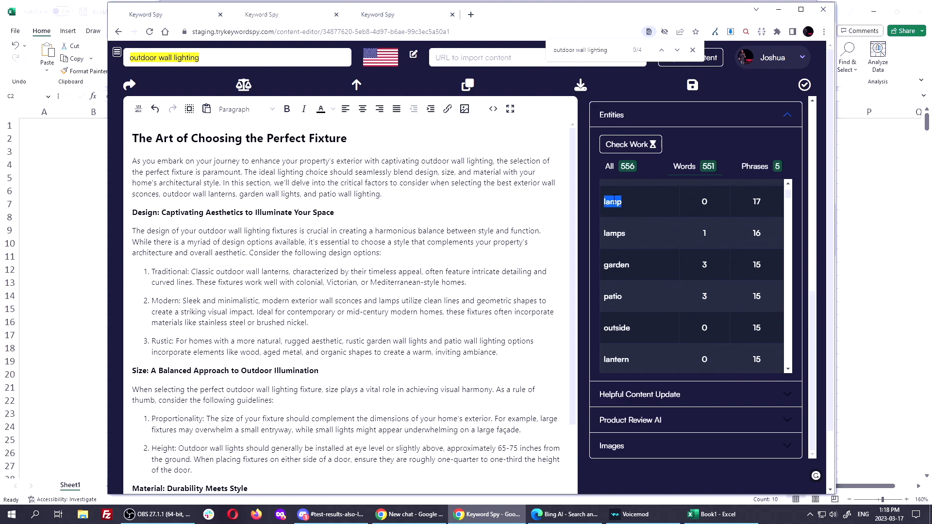
double_click(613, 233)
left_click(626, 359)
scroll(678, 306, "down", 2)
key("ctrl")
key("ctrl")
key("ctrl")
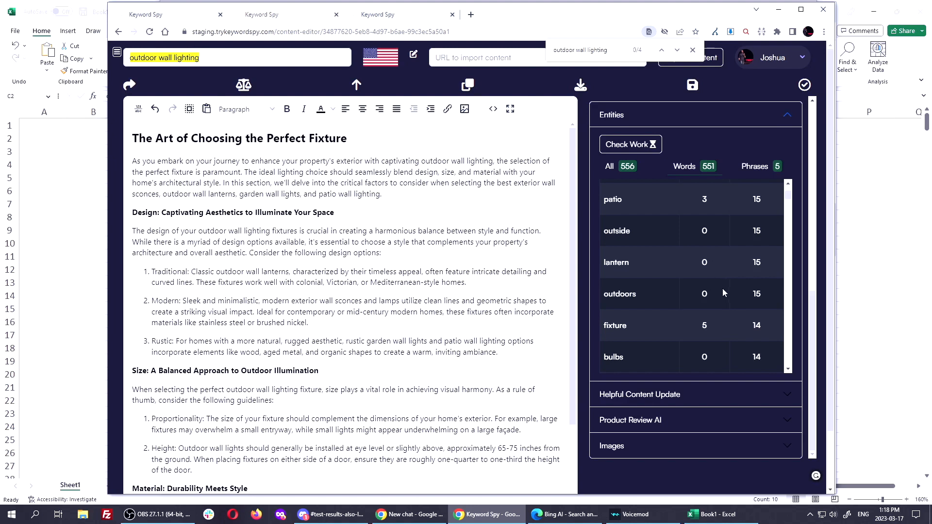
Look through the rest of the scored word entities, comparing how often each is used with its score
scroll(704, 275, "down", 3)
scroll(704, 275, "down", 3)
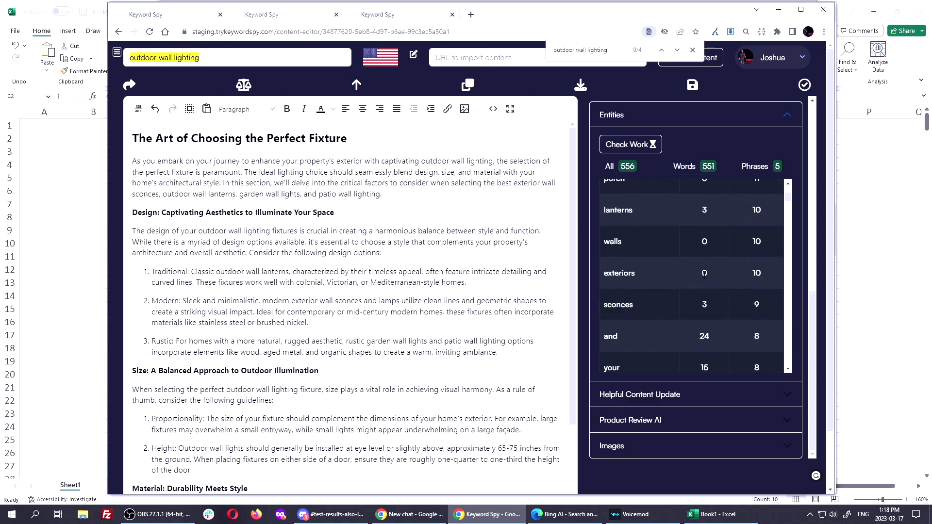
scroll(704, 276, "up", 8)
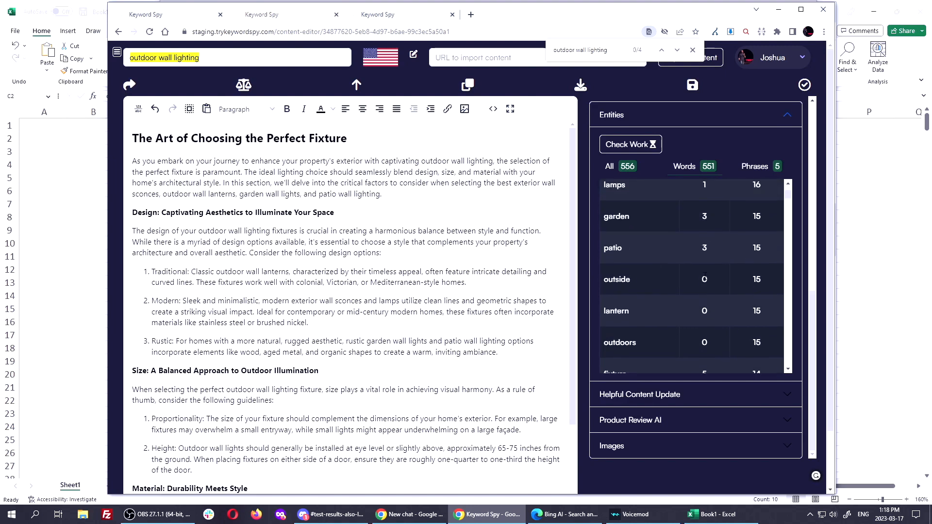
scroll(704, 276, "up", 2)
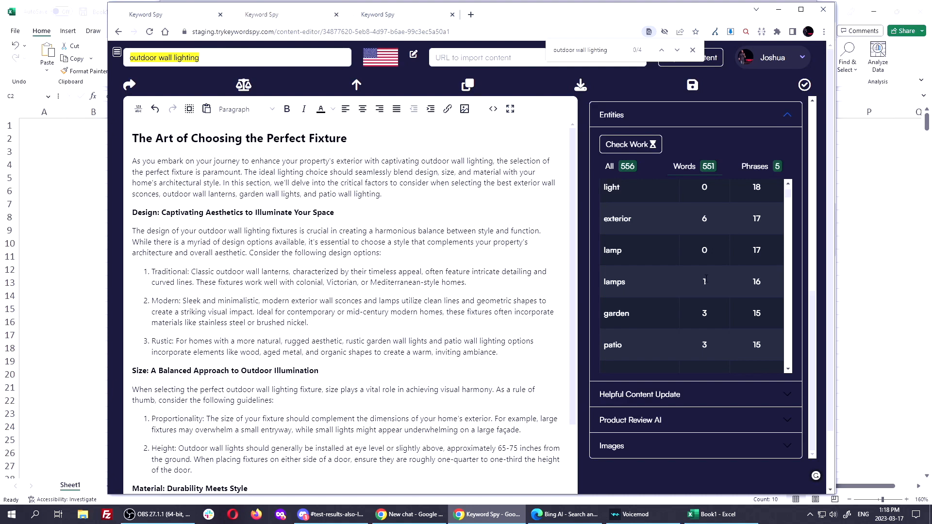
scroll(719, 286, "up", 2)
scroll(738, 295, "down", 6)
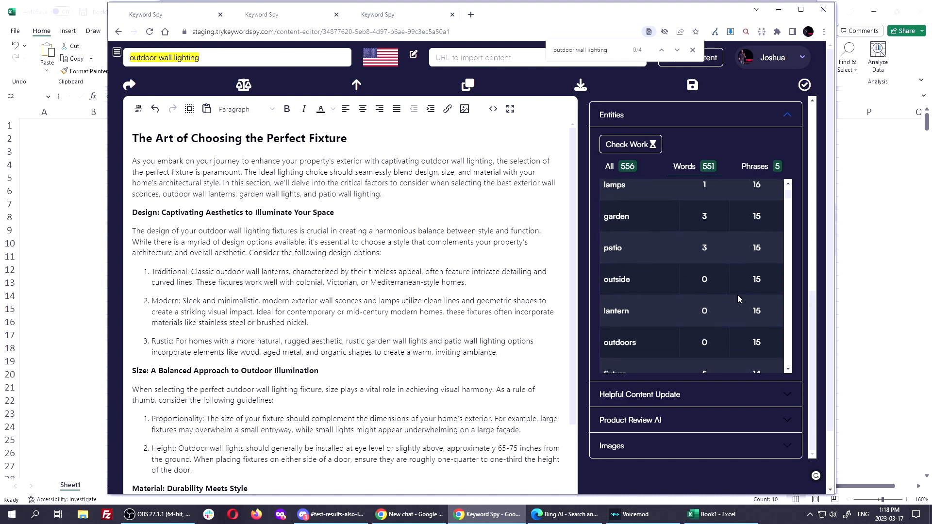
scroll(739, 295, "down", 15)
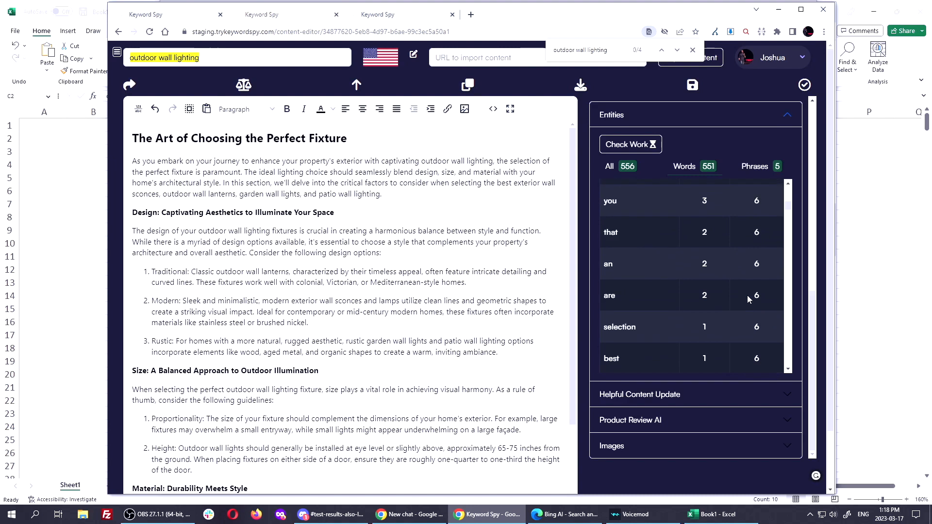
scroll(747, 295, "down", 3)
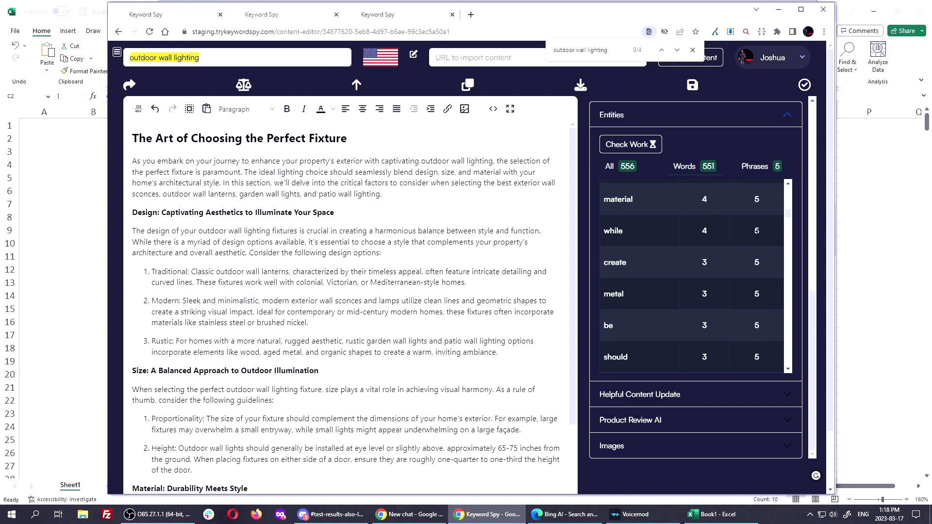
scroll(753, 254, "down", 15)
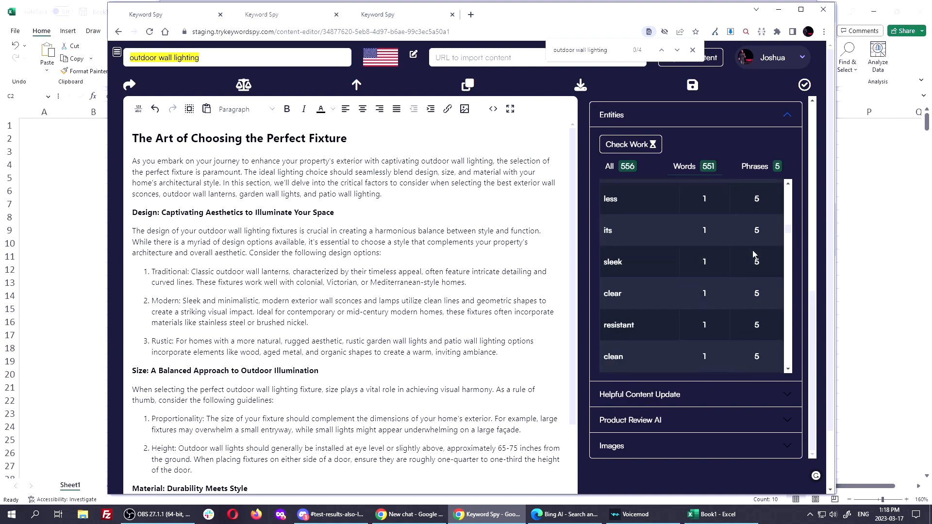
scroll(752, 251, "down", 20)
scroll(752, 250, "up", 12)
scroll(754, 250, "up", 10)
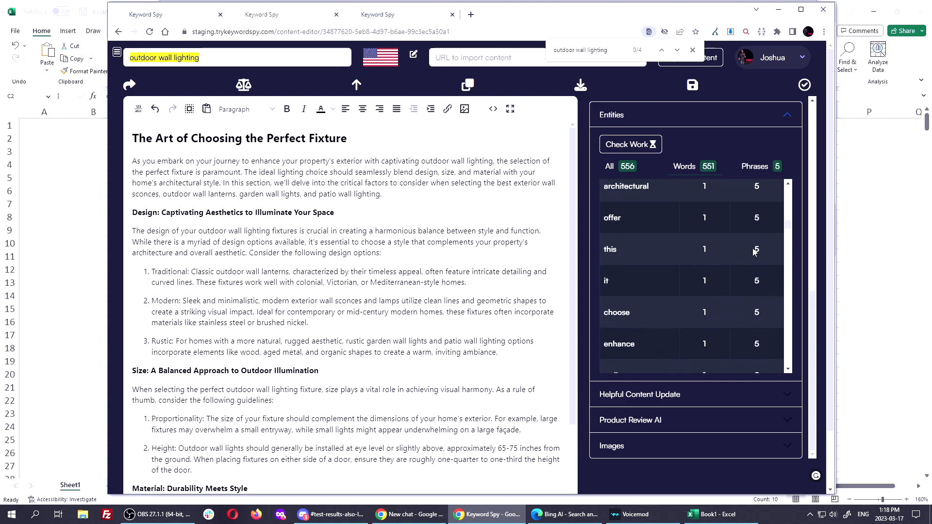
scroll(753, 249, "down", 10)
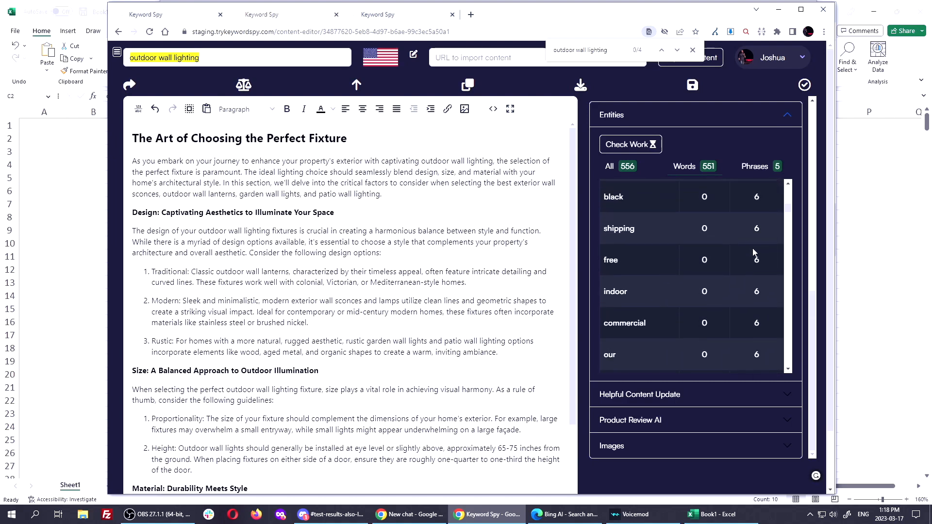
Examine the usage of lower-scored word entities such as "glass" and "size"
key("alt+Tab")
left_click(365, 189)
scroll(386, 199, "down", 15)
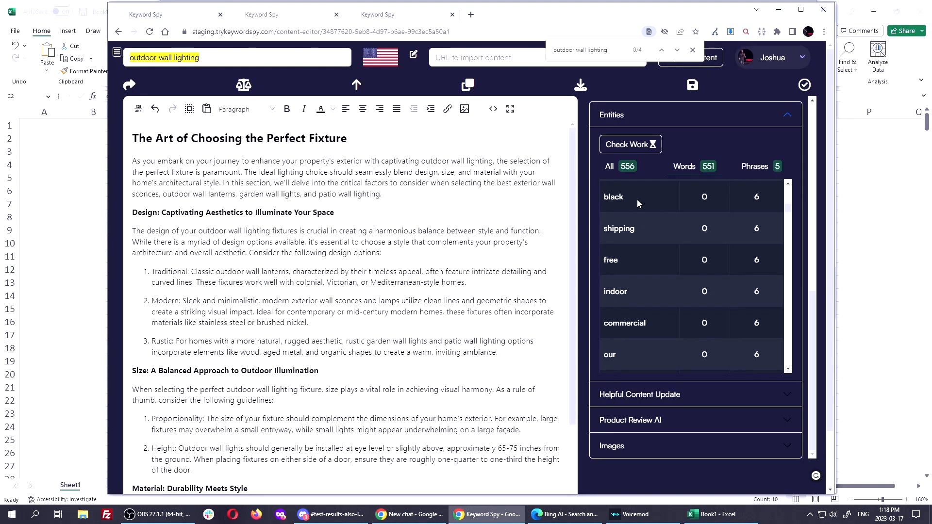
key("alt+Tab")
scroll(700, 272, "up", 5)
left_click(712, 249)
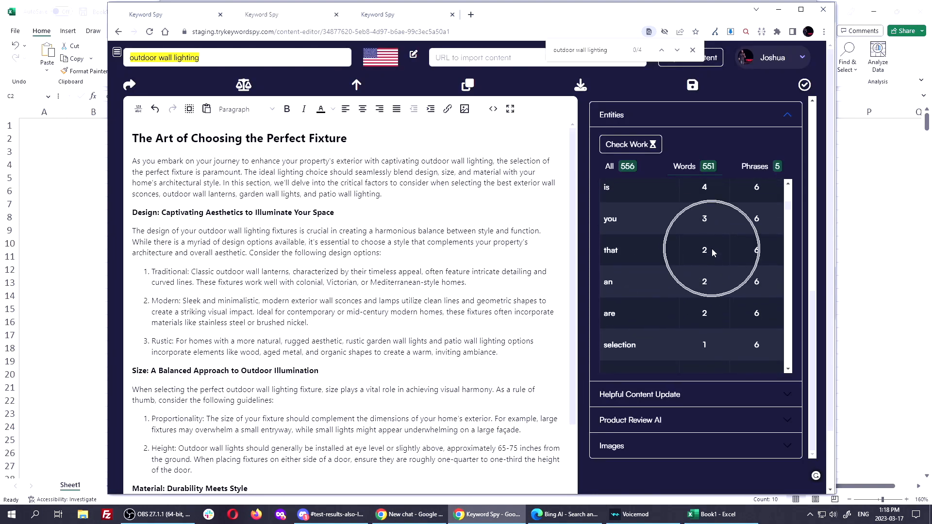
scroll(712, 249, "down", 10)
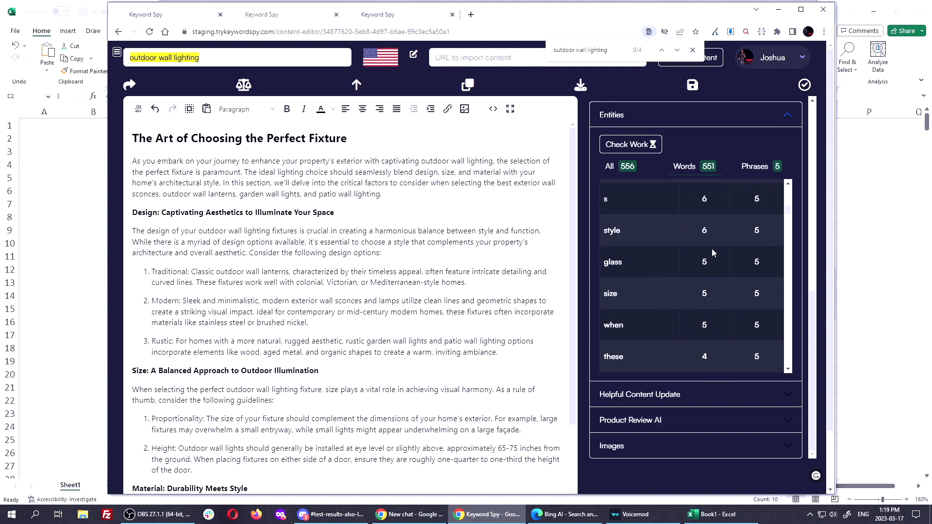
scroll(712, 248, "down", 2)
left_click(693, 217)
left_click(634, 270)
left_click(625, 210)
left_click(617, 234)
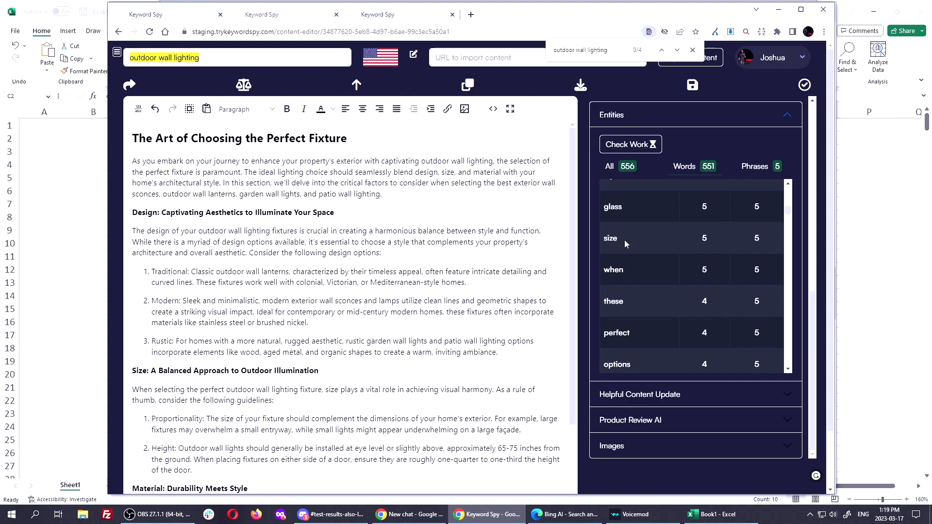
Return to the highest-scoring words in the entity list
left_click(494, 119)
left_click(494, 116)
key("ctrl")
key("ctrl")
left_click_drag(796, 208, 793, 192)
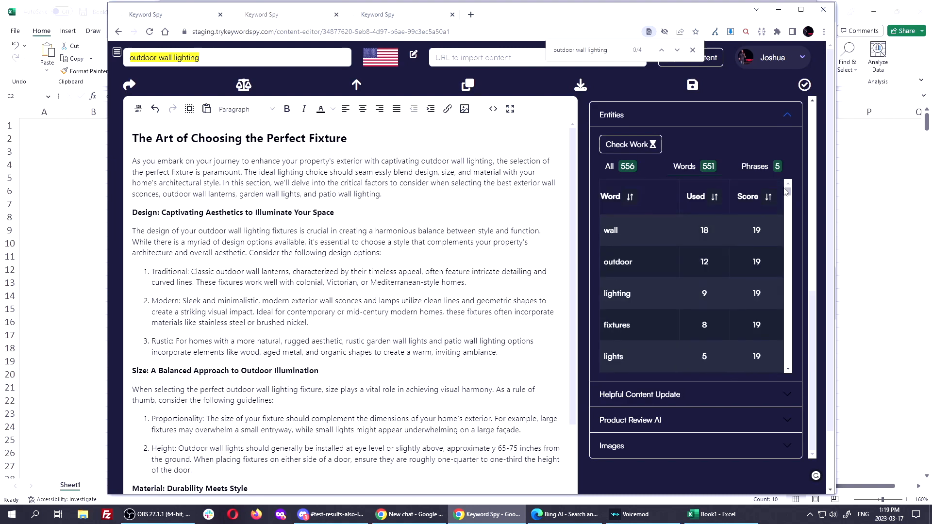
Switch to the other copy of the article, check its content score gauge and compare its word count with the top 10 average
left_click(193, 17)
scroll(674, 220, "up", 10)
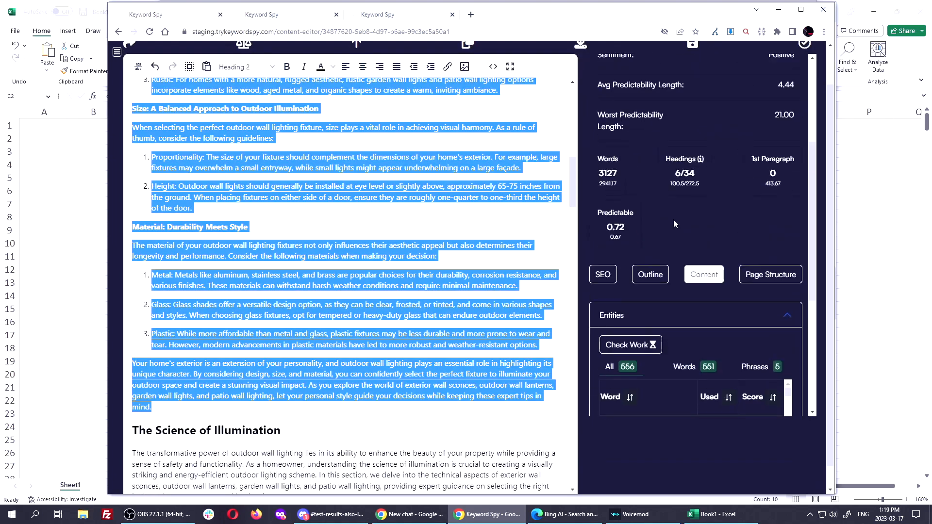
left_click(696, 122)
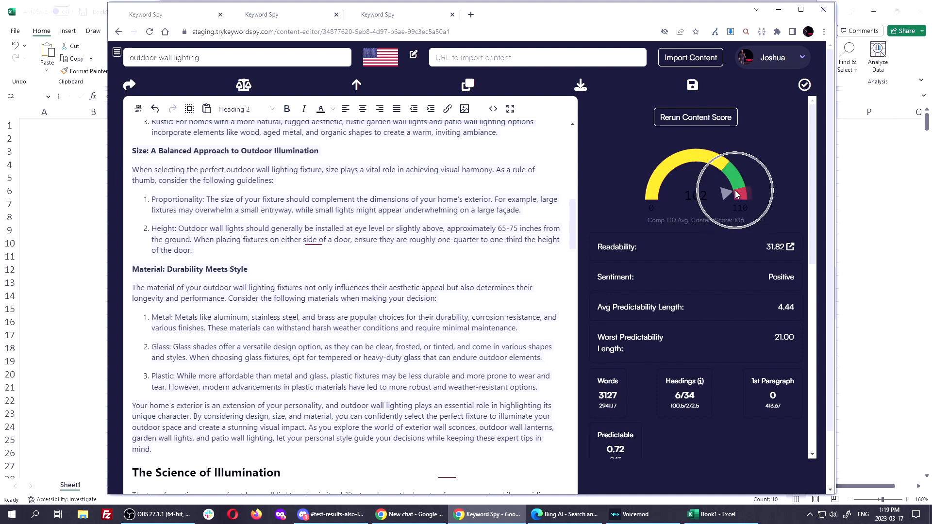
key("ctrl")
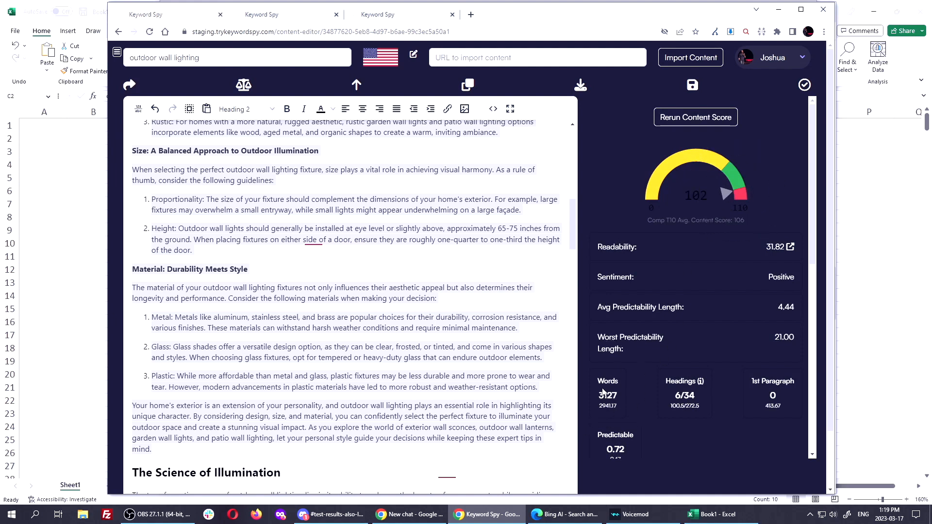
mouse_move(607, 404)
key("ctrl")
key("ctrl")
key("ctrl")
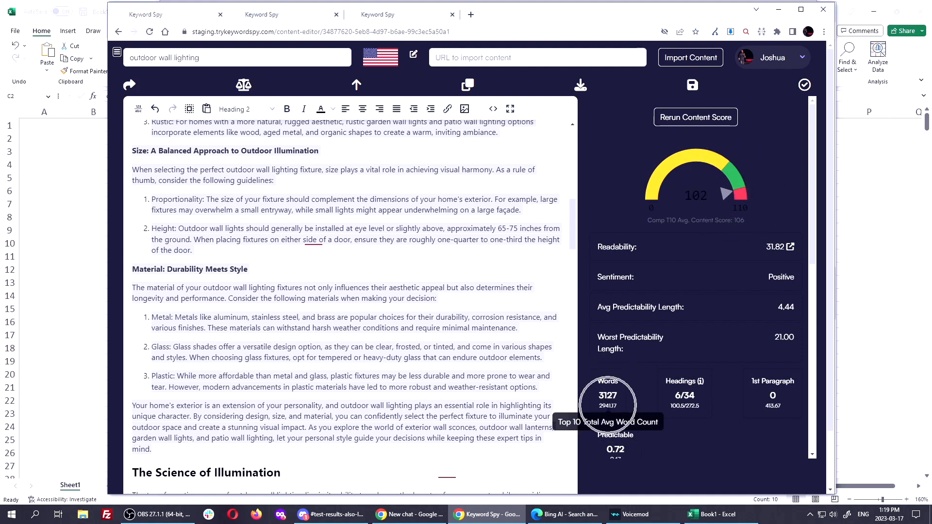
Examine the article's Predictable score against the comparison figure beneath it
scroll(620, 421, "down", 2)
key("ctrl")
key("ctrl")
key("ctrl")
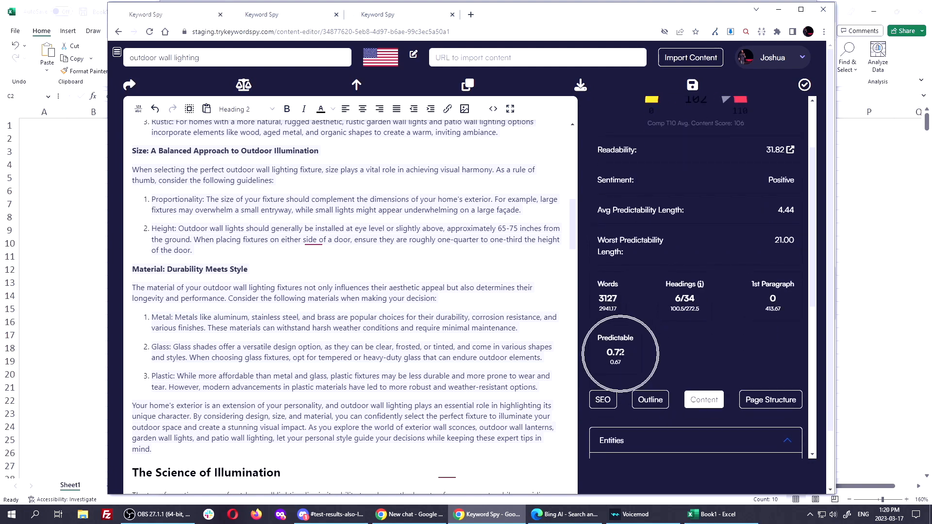
mouse_move(616, 362)
key("ctrl")
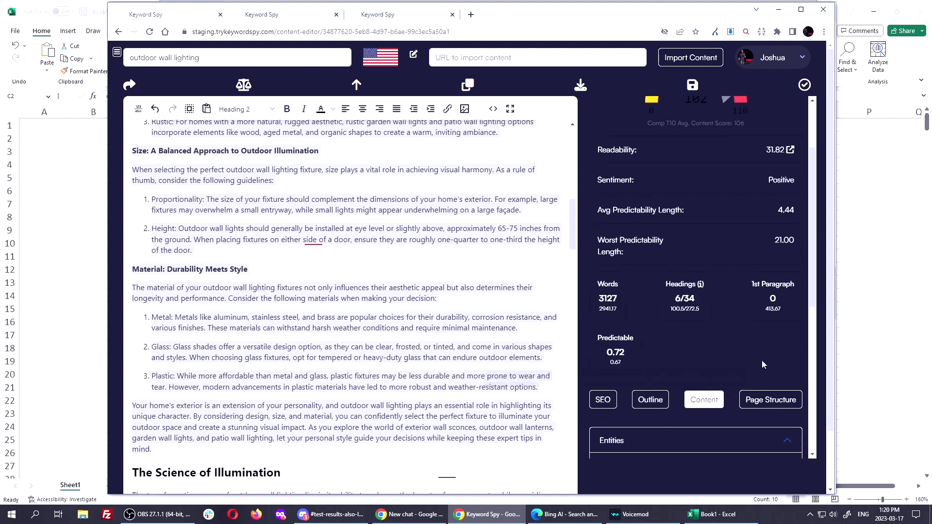
Examine the article's average predictability length in the content statistics
scroll(760, 359, "up", 2)
key("ctrl")
double_click(786, 307)
key("ctrl")
key("ctrl")
key("ctrl")
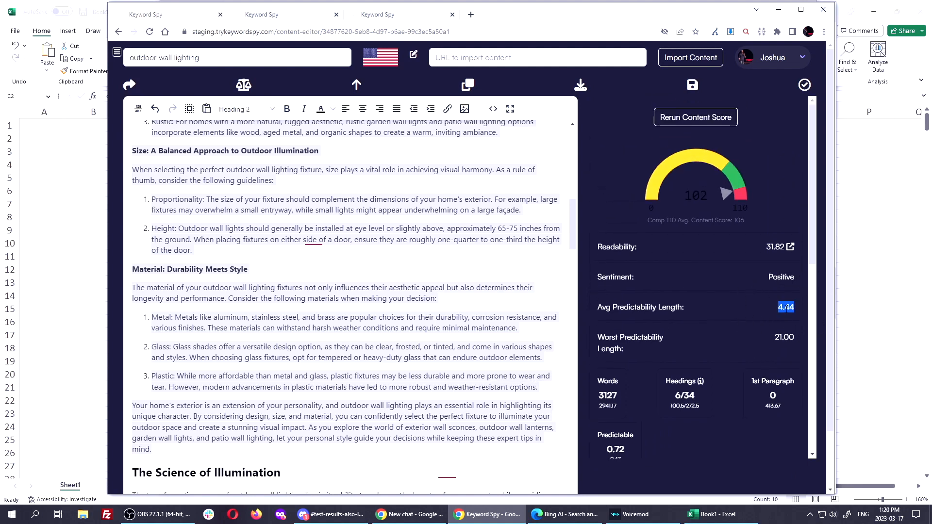
key("ctrl")
key("ctrl")
key("ctrl")
key("ctrl")
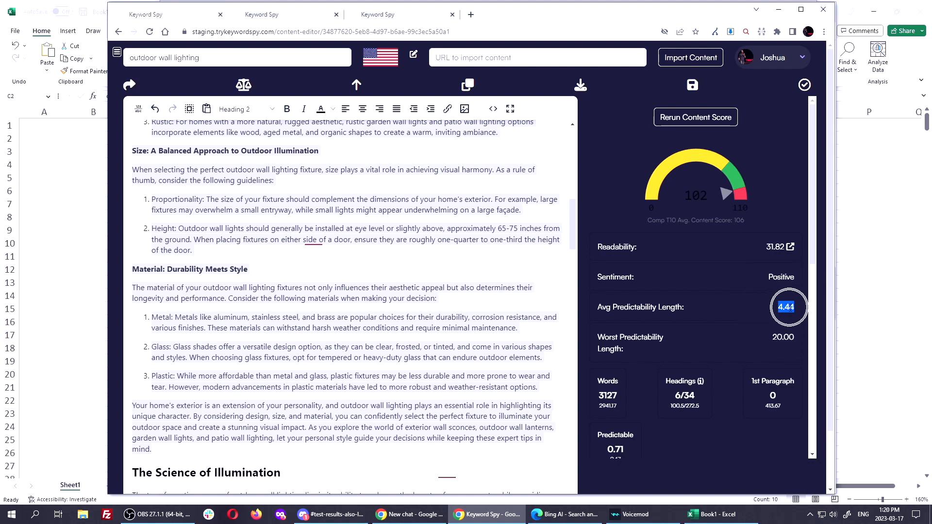
key("ctrl")
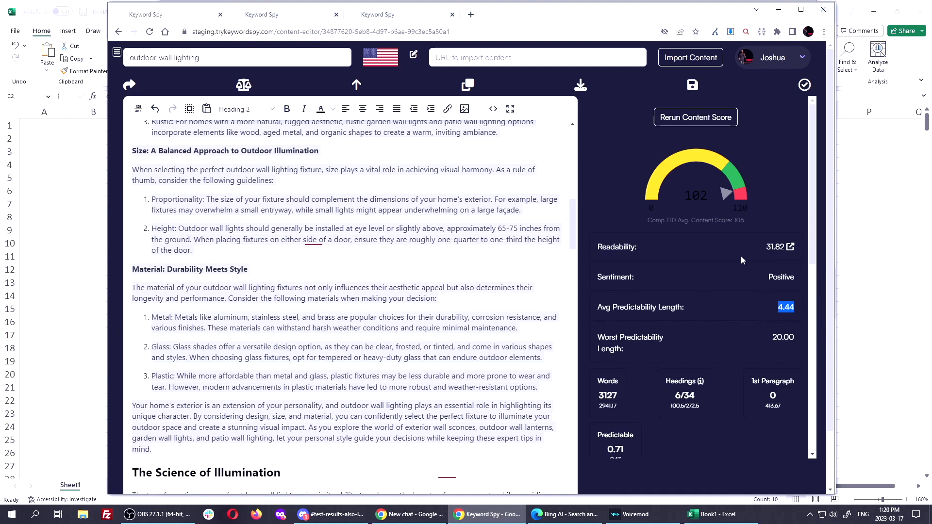
Bring up the SERP report and examine the "strong" tag's per-page counts and locations on the competitor pages
double_click(739, 220)
left_click(258, 13)
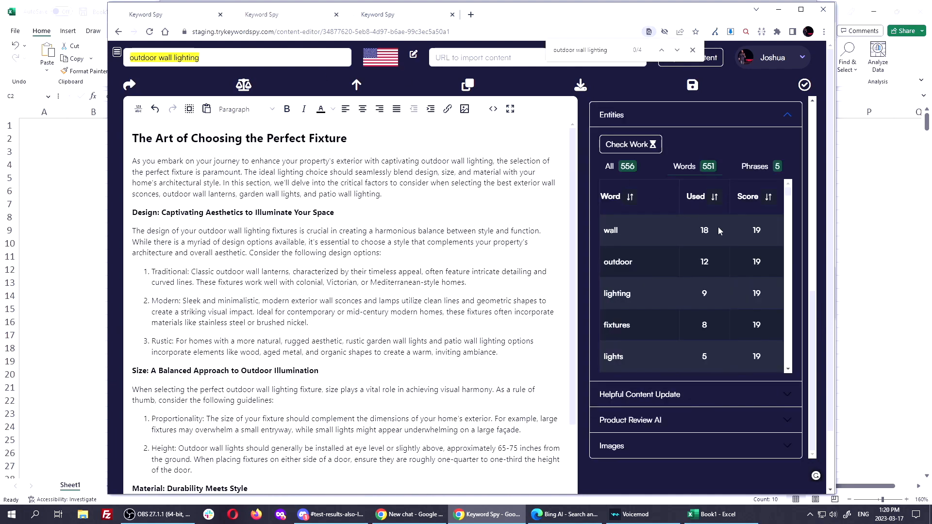
left_click(374, 13)
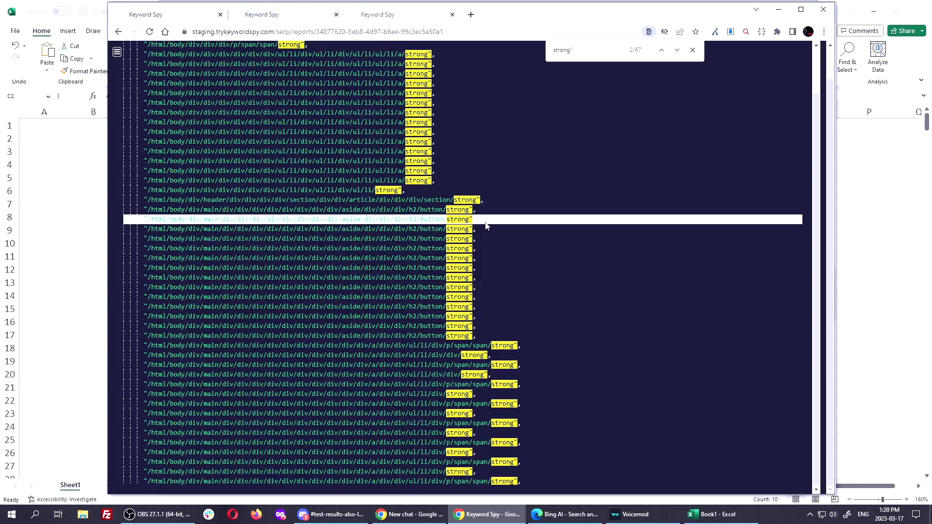
scroll(486, 226, "down", 12)
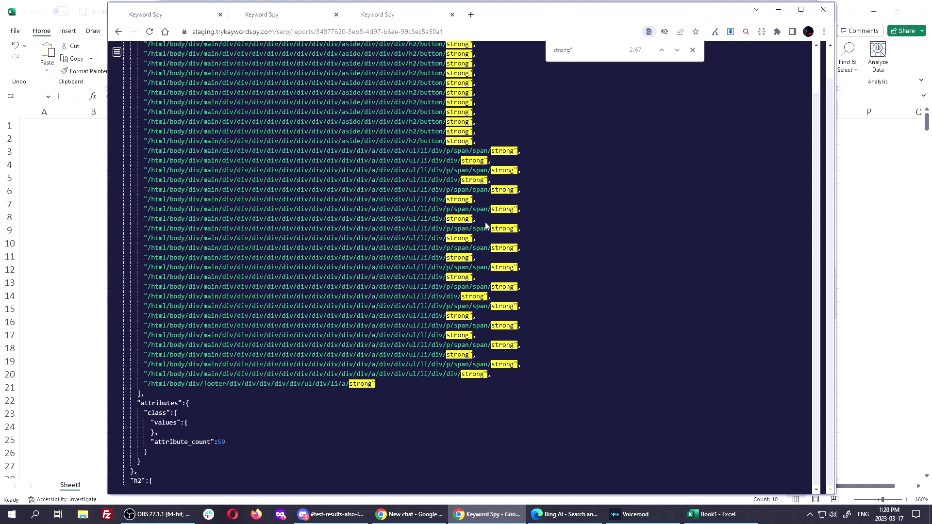
type("\"")
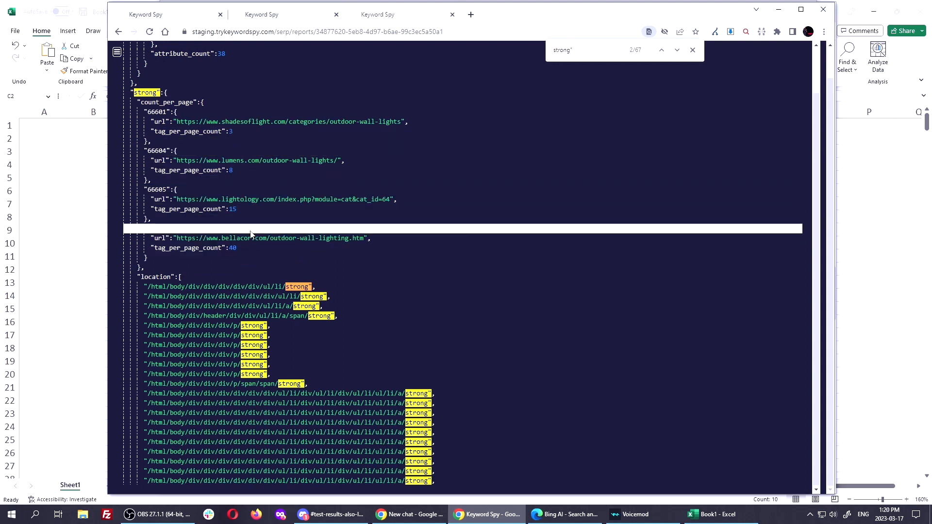
Look through the "strong" tag's element paths on the competitor pages in the DOM Vector JSON
key("ctrl")
scroll(384, 386, "down", 7)
key("ctrl")
scroll(404, 380, "down", 2)
key("ctrl")
scroll(403, 380, "up", 3)
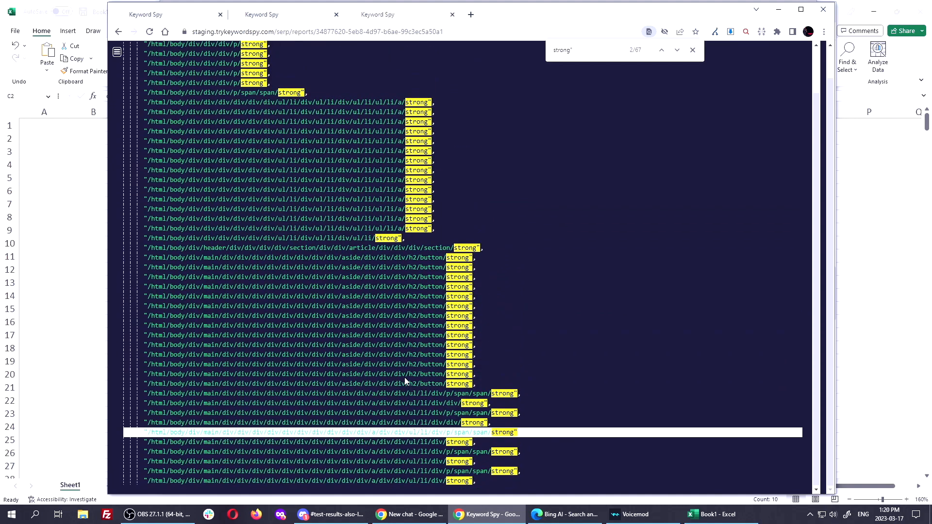
key("ctrl")
scroll(457, 188, "up", 20)
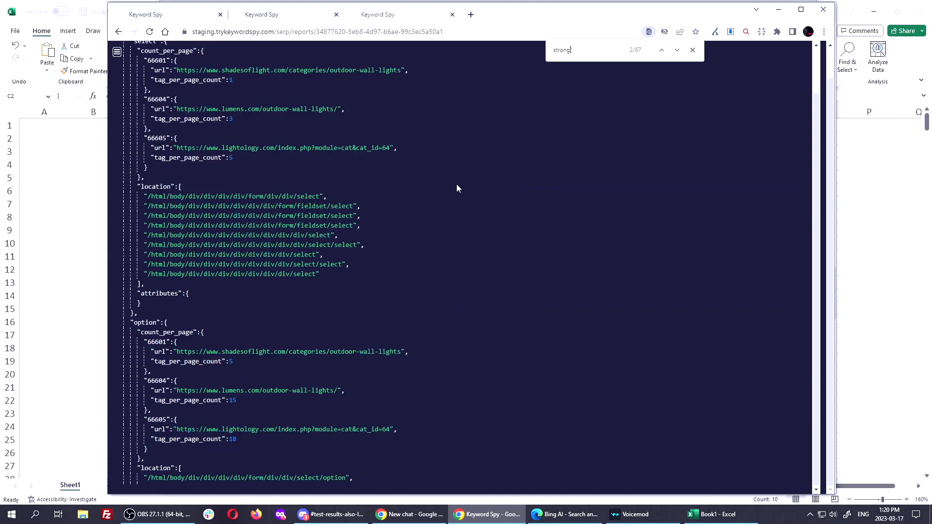
Open the Competitor Page Analysis and examine the partial-match keyword counts in each heading level
scroll(457, 188, "up", 20)
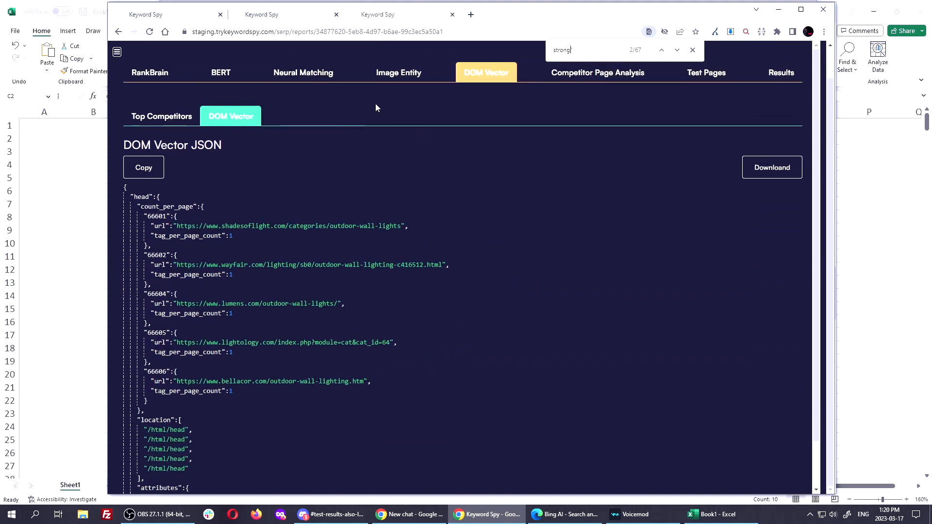
left_click(609, 105)
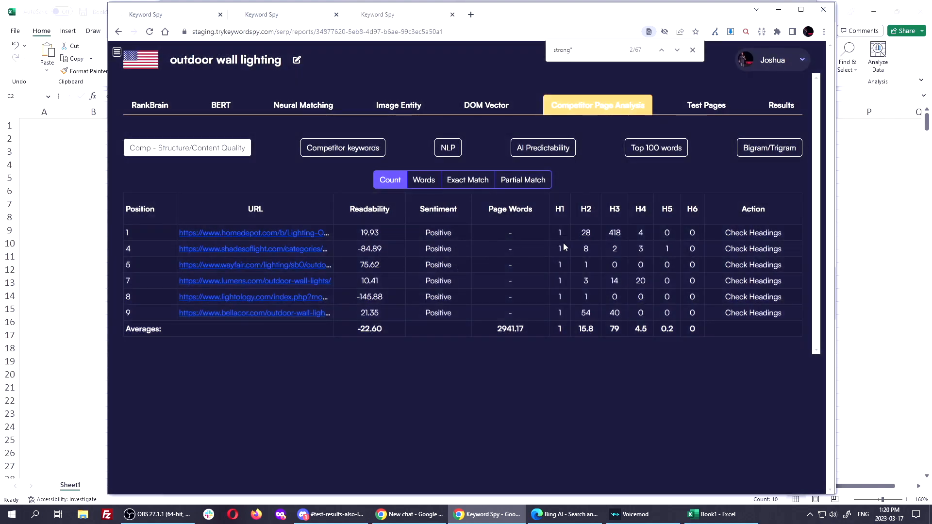
left_click(466, 188)
left_click(523, 181)
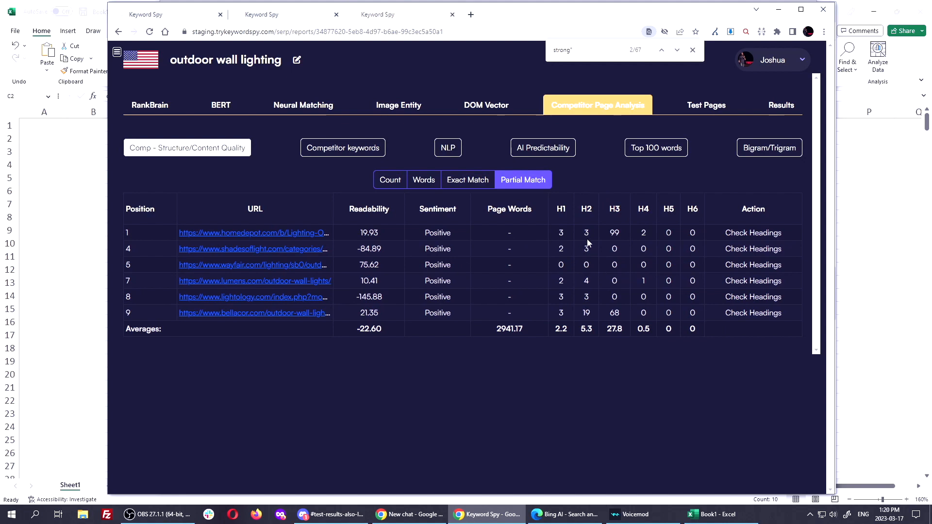
Examine the competitors' average NLP content score and compare it with the full article's content score gauge
key("ctrl")
left_click(448, 149)
key("ctrl")
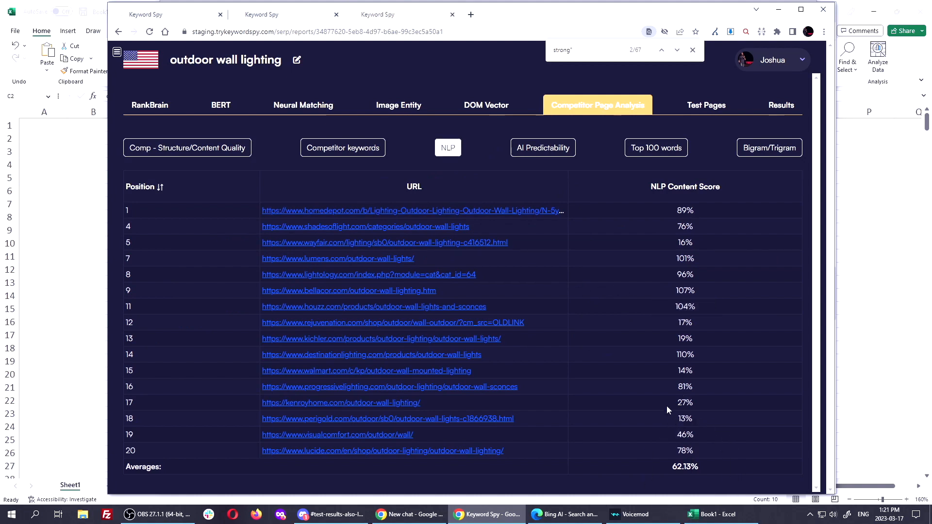
left_click_drag(673, 466, 698, 467)
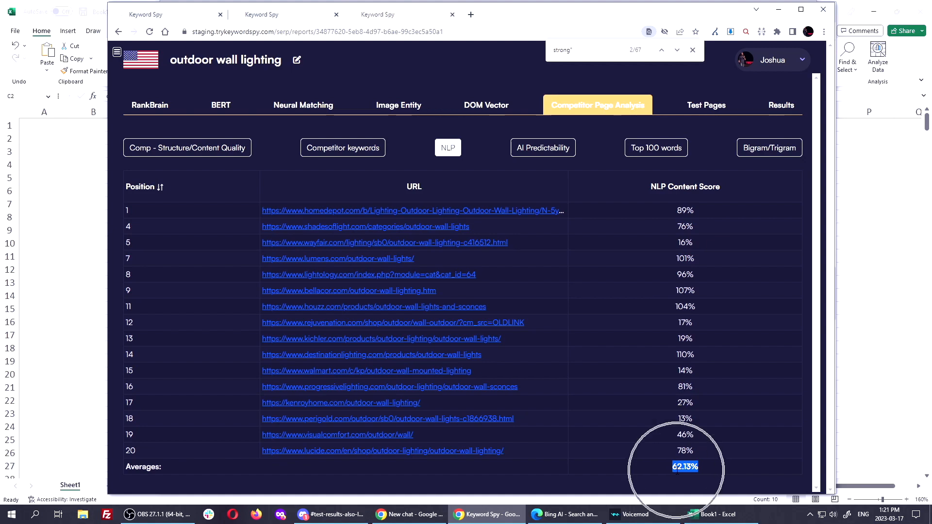
left_click(178, 17)
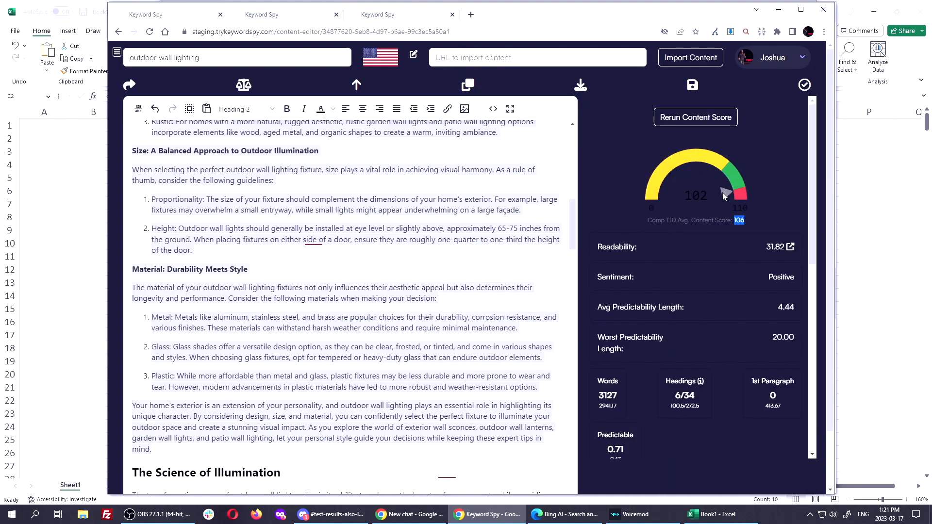
Switch to the ChatGPT conversation and highlight the prompt's "Desired length: 3000 words" line
key("alt+Tab")
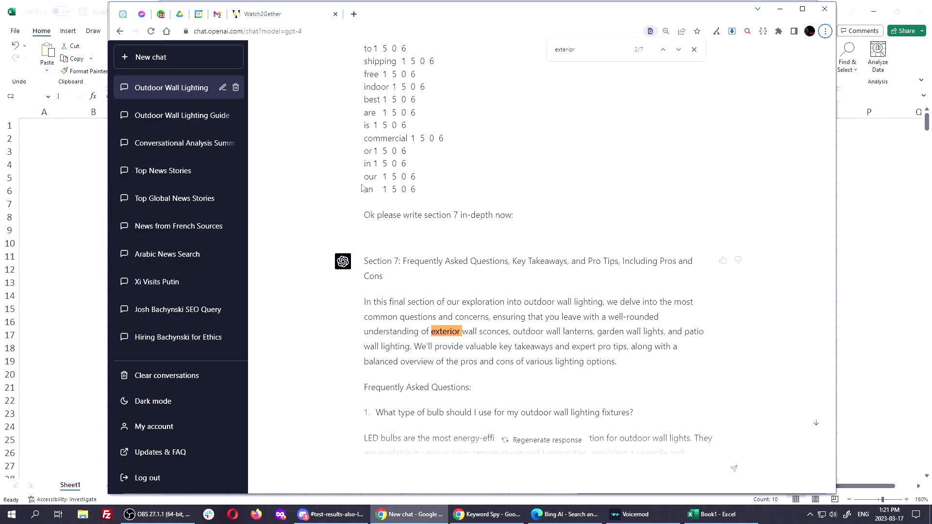
scroll(458, 189, "up", 20)
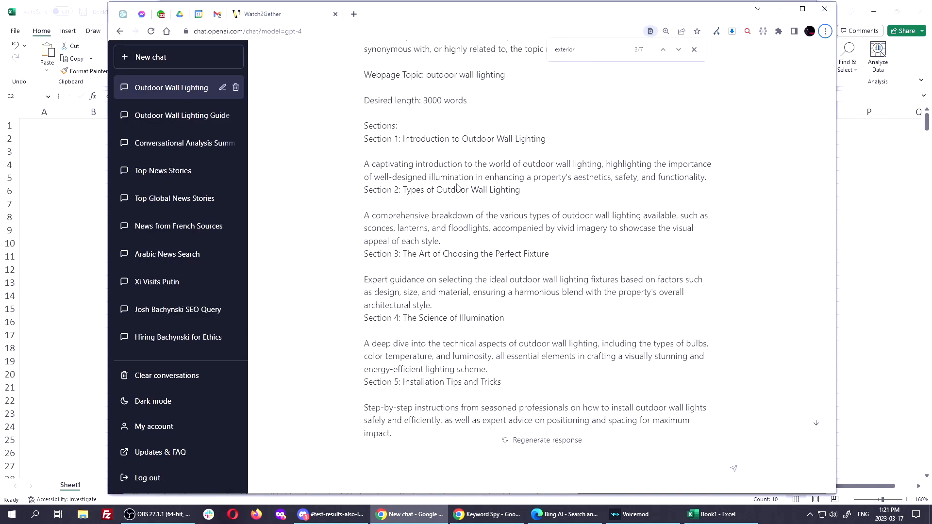
key("Escape")
scroll(574, 138, "down", 14)
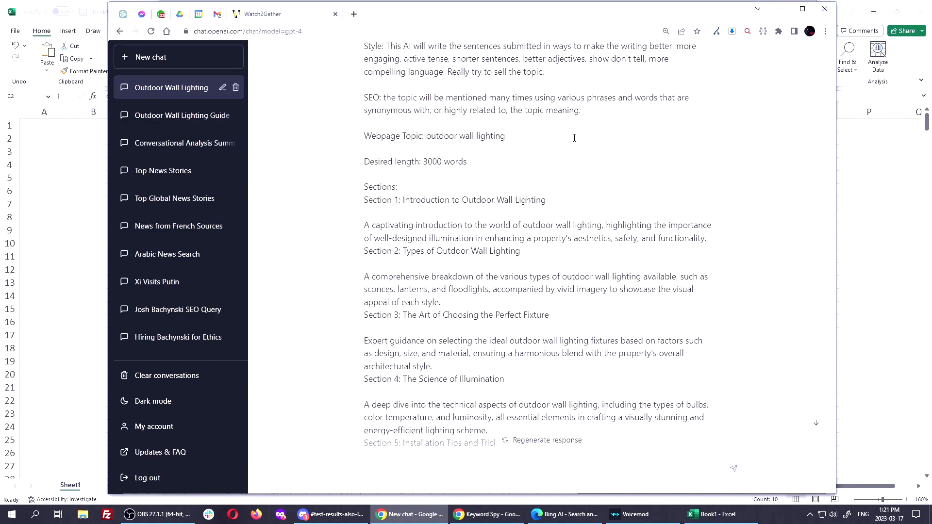
scroll(575, 142, "down", 2)
scroll(498, 252, "up", 15)
scroll(488, 254, "up", 2)
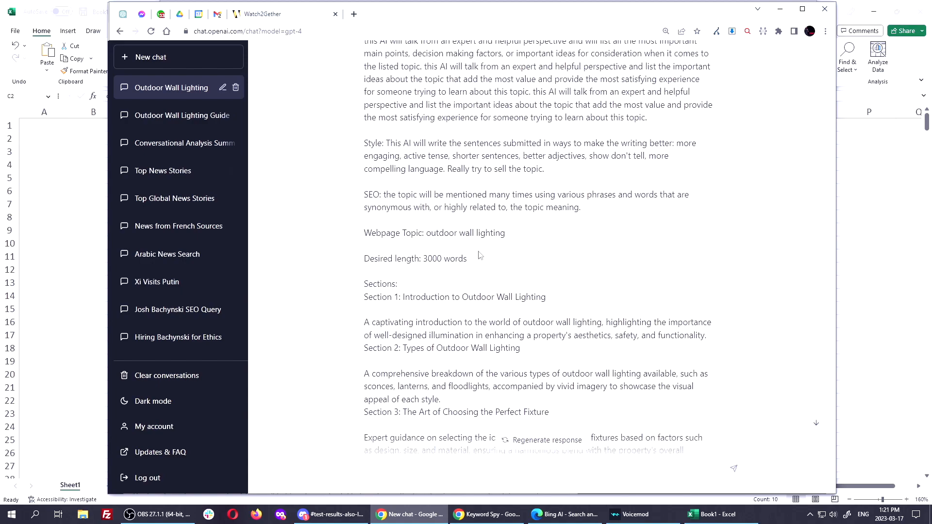
triple_click(441, 255)
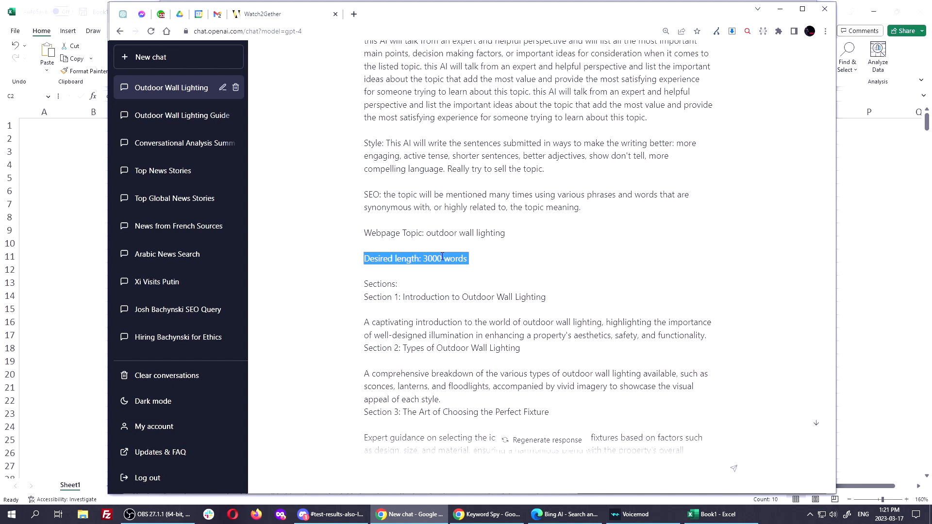
Return to Keyword Spy and open AI Spy's Advanced AI Detection tool in a new browser tab
key("alt+Tab")
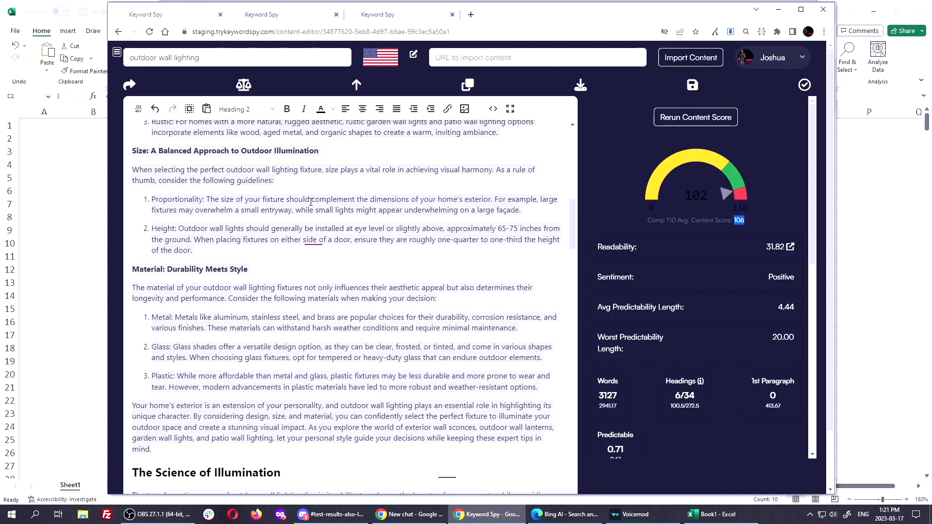
scroll(311, 202, "up", 15)
scroll(310, 202, "up", 5)
left_click(471, 14)
type("stag")
key("Return")
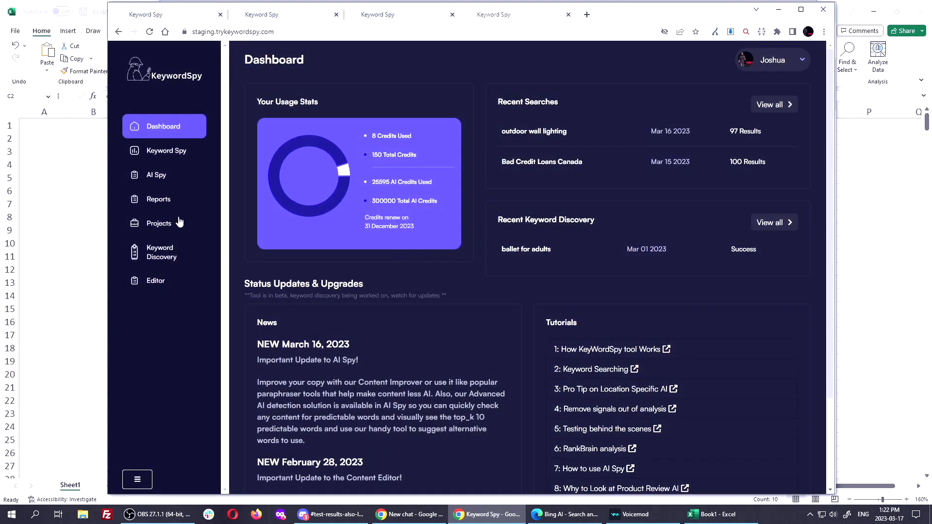
left_click(164, 179)
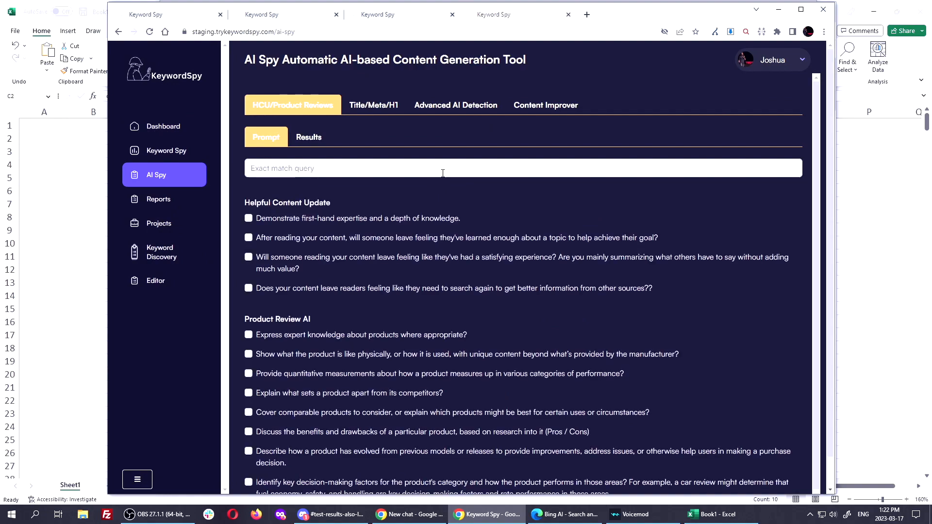
left_click(465, 113)
Paste the copied "The Art of Choosing the Perfect Fixture" section into the AI detection editor
left_click(308, 357)
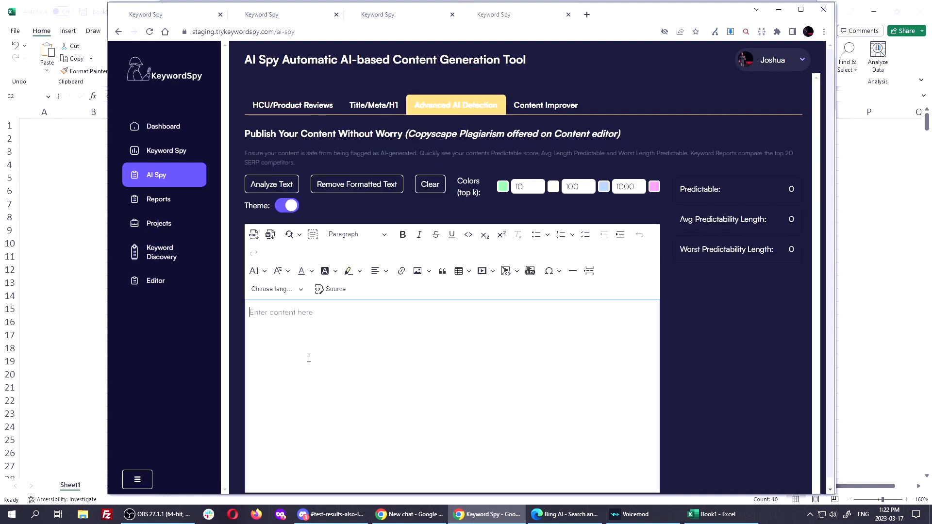
key("ctrl+v")
scroll(372, 330, "up", 6)
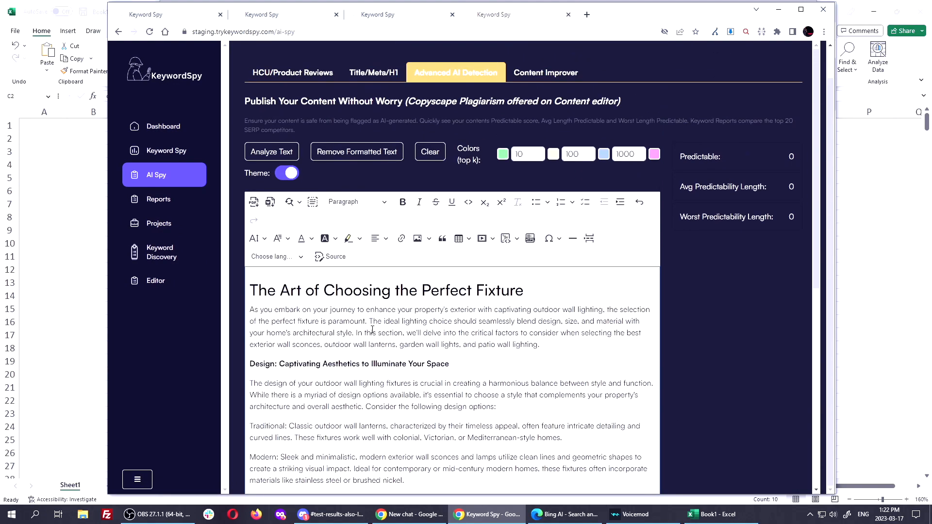
Set the three top k thresholds to 0, 0 and 10, and analyze the pasted text
left_click(523, 154)
key("ctrl")
key("ctrl")
double_click(566, 154)
type("0")
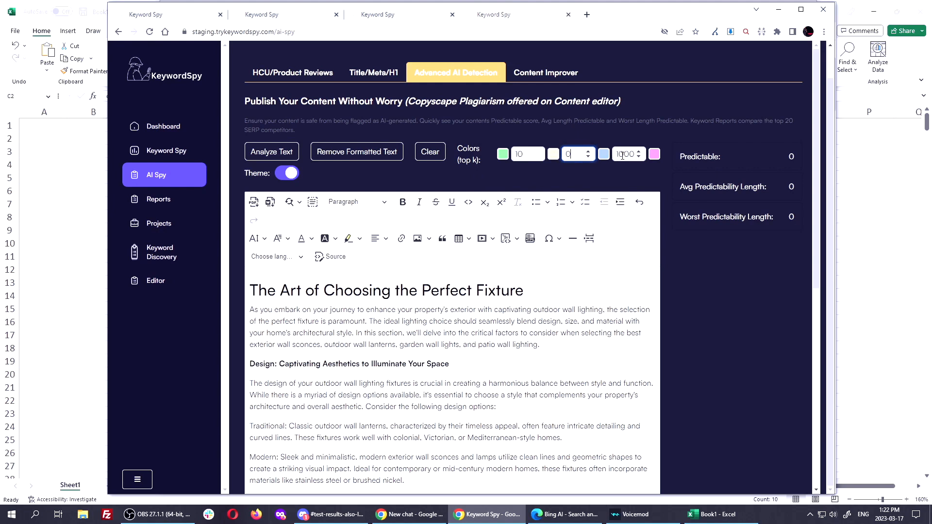
double_click(624, 155)
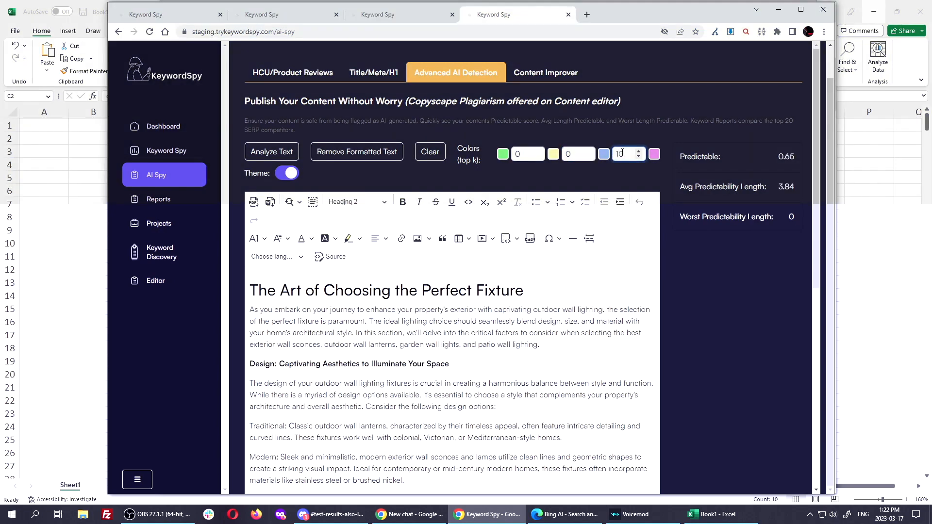
left_click(283, 152)
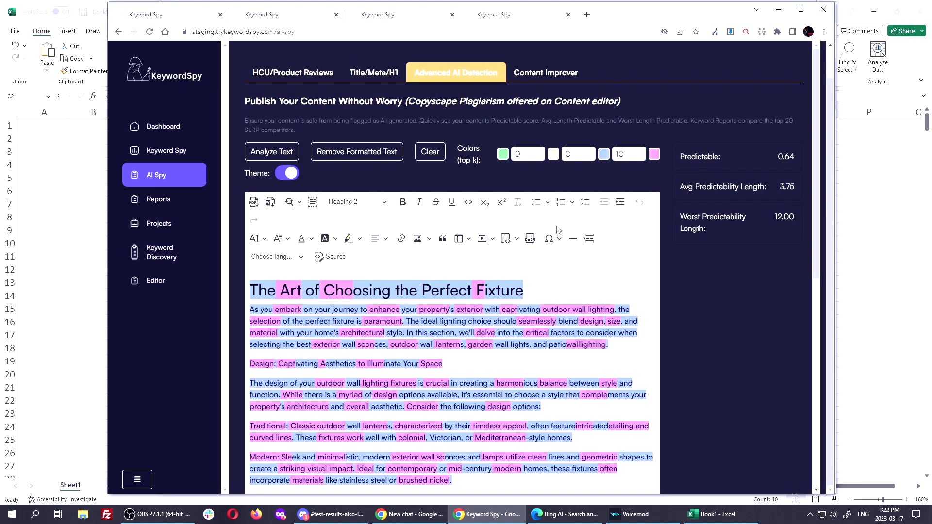
Change the blue highlight color of the third top k threshold to red
left_click(605, 156)
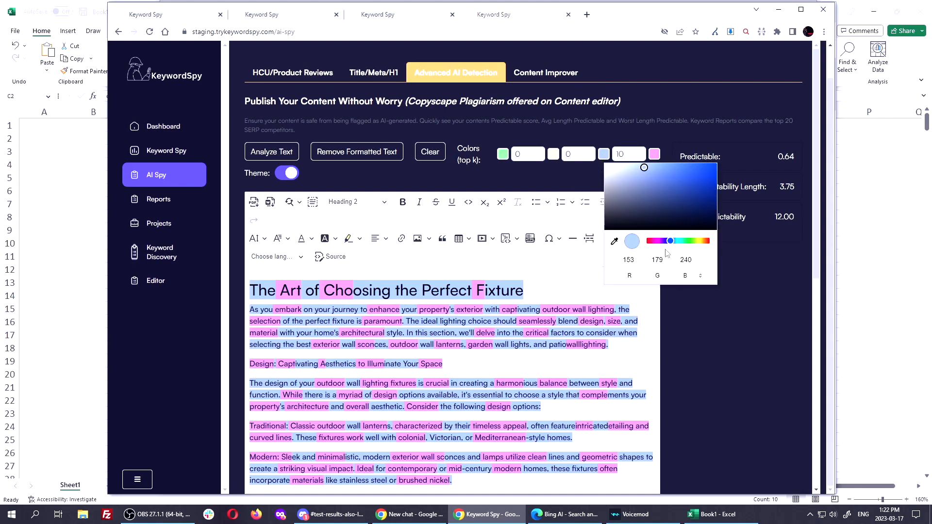
left_click_drag(679, 243, 708, 241)
left_click(393, 217)
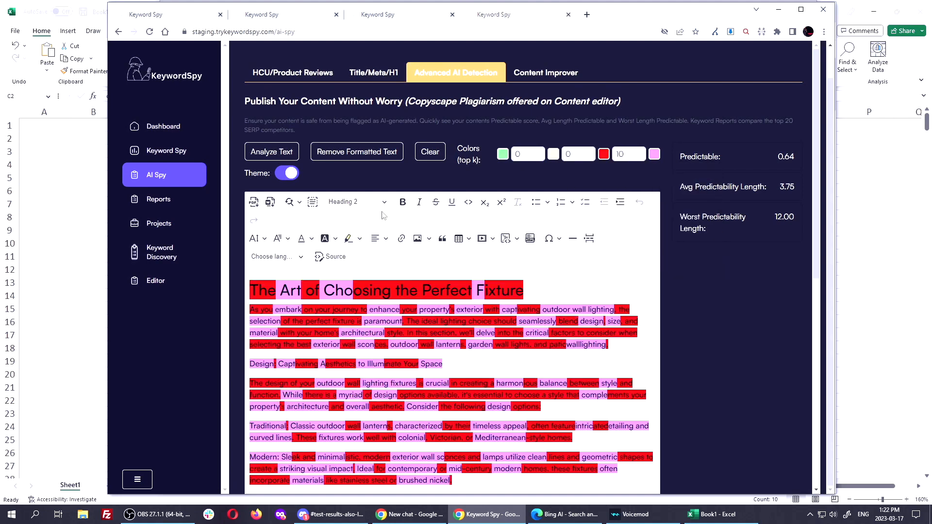
Review the red-highlighted predictable words throughout the section and rerun the text analysis
scroll(414, 318, "down", 8)
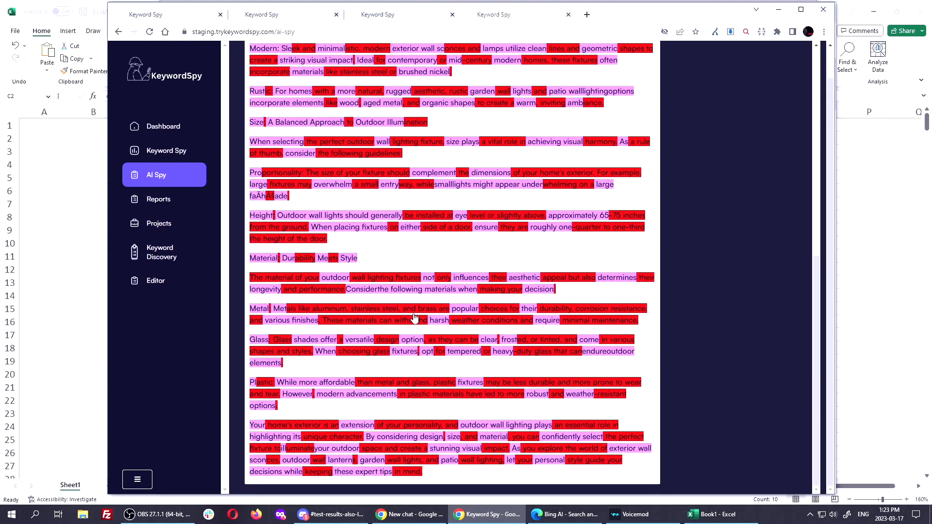
scroll(415, 318, "up", 10)
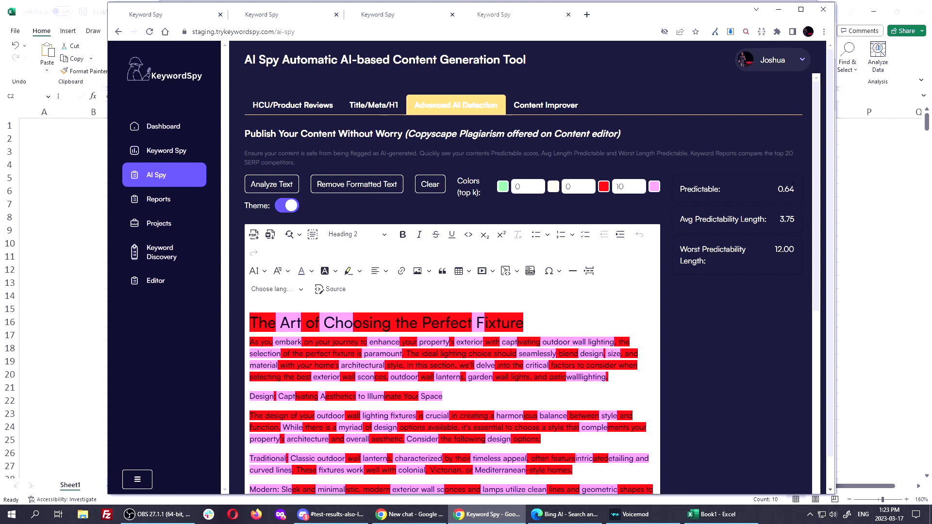
left_click(281, 194)
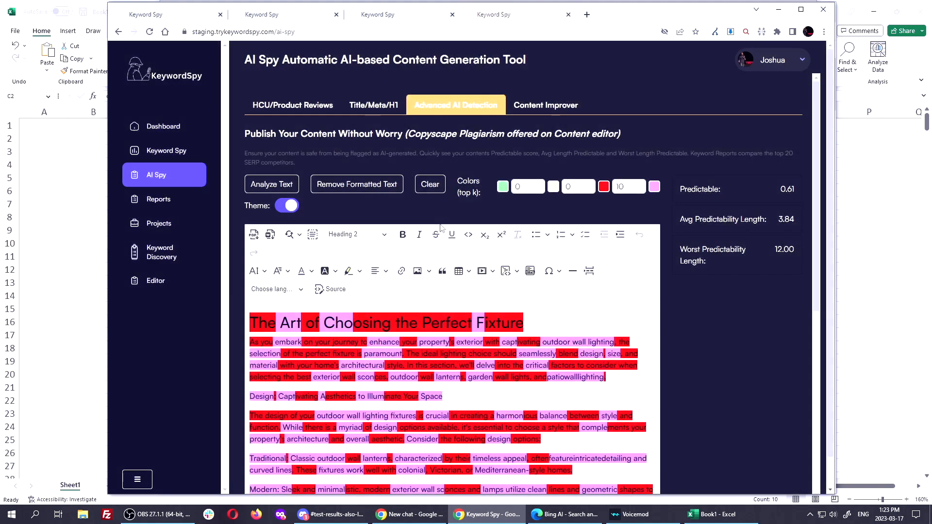
Select the entire "Choosing Outdoor Wall Lighting" article in the content editor and return to the AI detection results
left_click(174, 17)
key("ctrl+a")
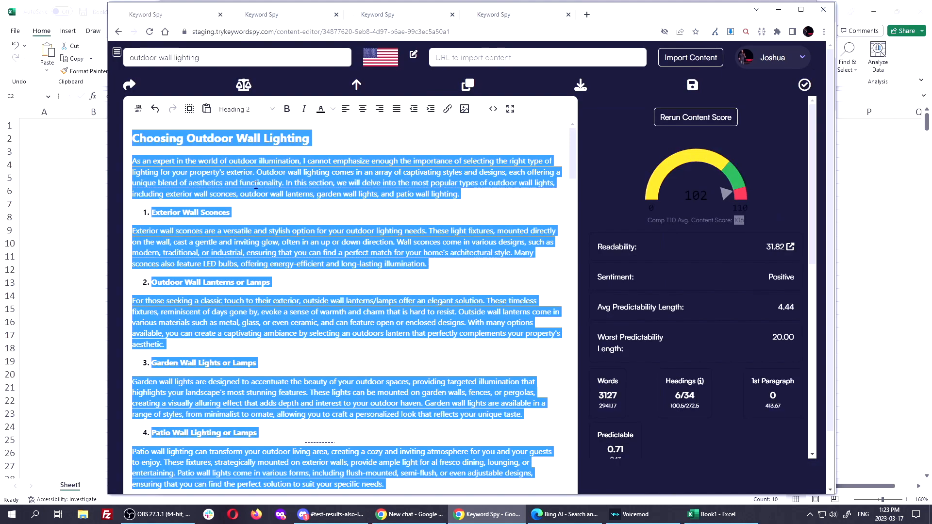
left_click(488, 20)
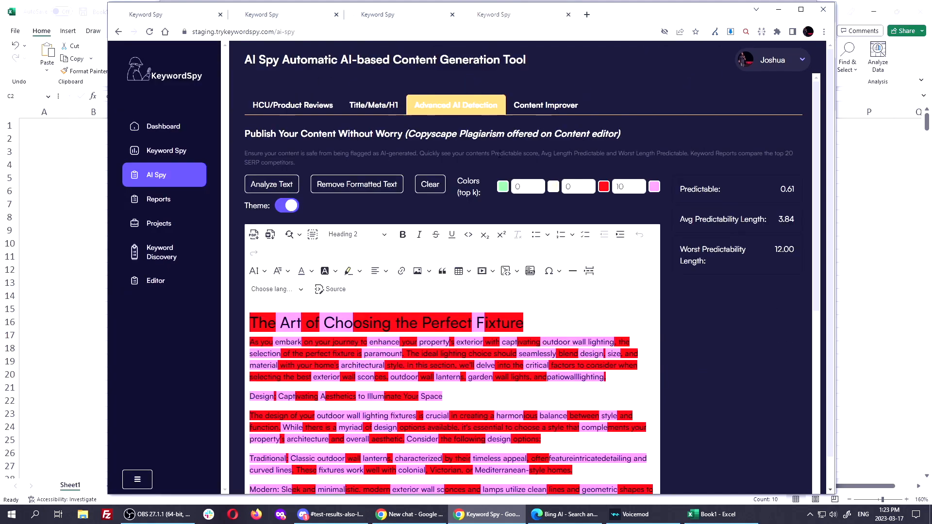
scroll(570, 305, "down", 3)
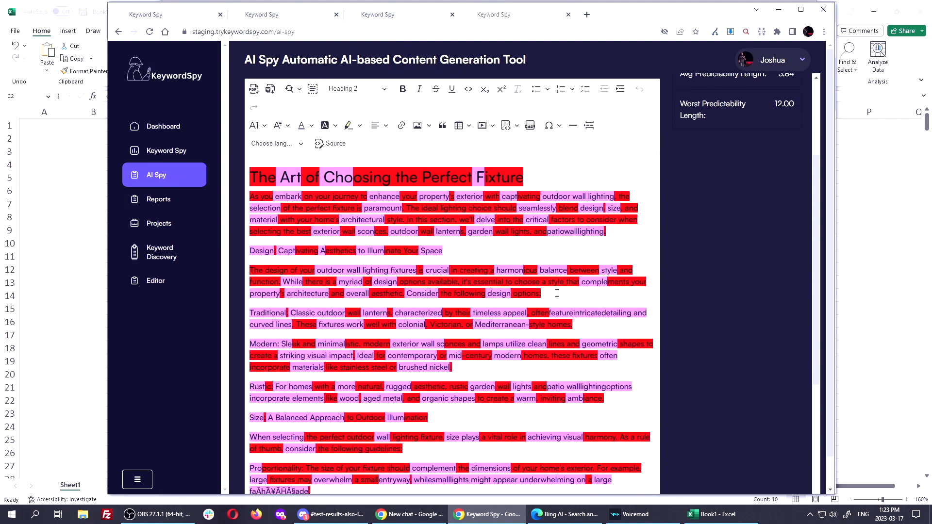
scroll(557, 293, "up", 2)
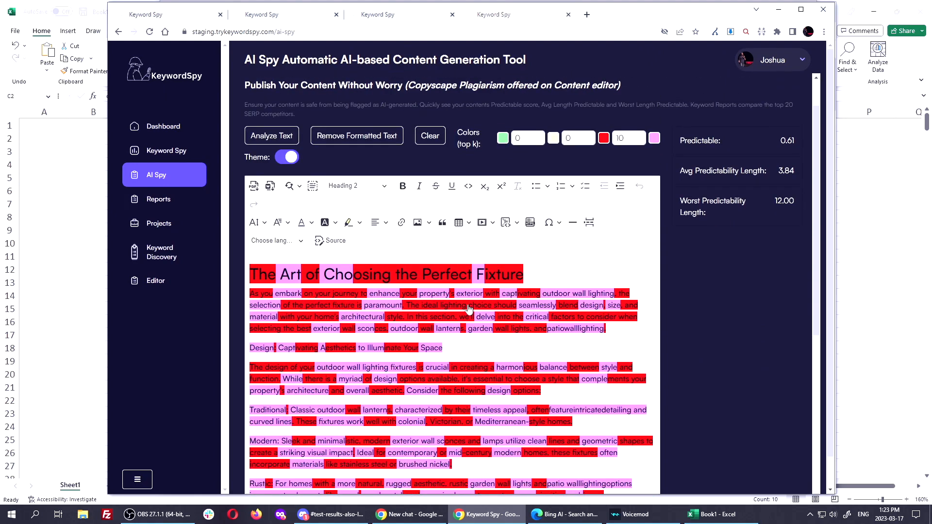
Bring up the "The Art of Choosing the Perfect Fixture" copy and examine its Entities word usage and text
left_click(392, 17)
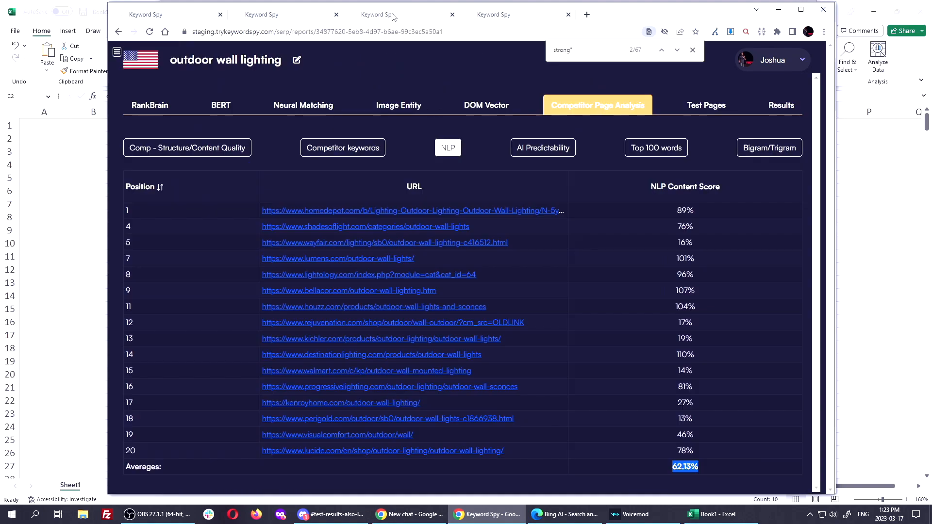
left_click(312, 20)
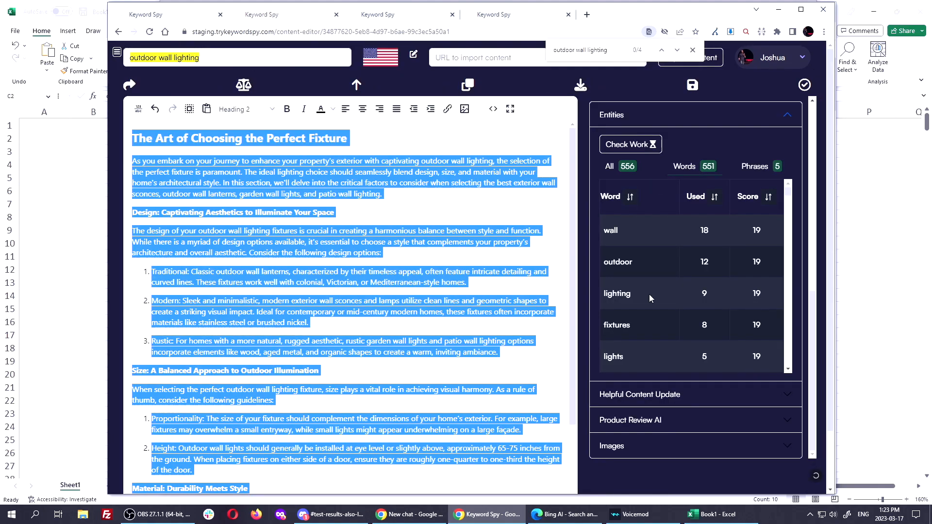
scroll(678, 296, "down", 3)
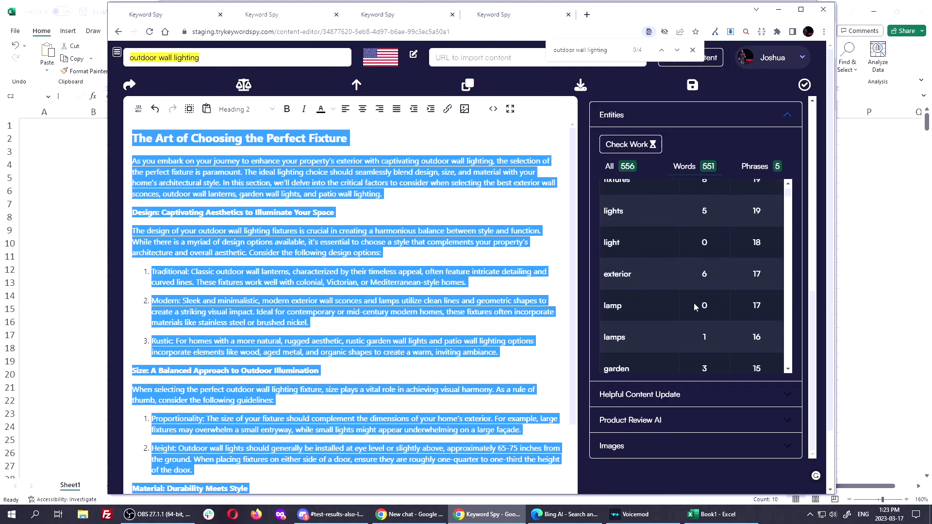
scroll(213, 287, "down", 4)
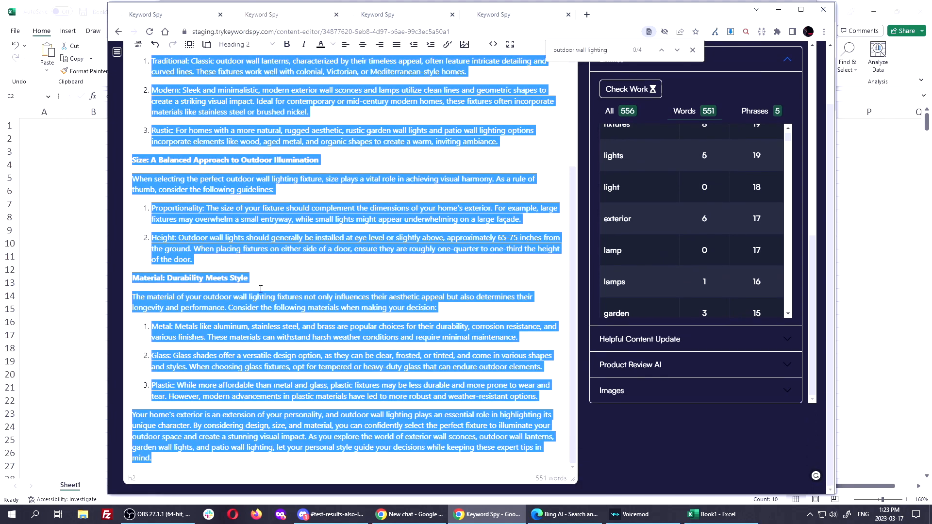
scroll(261, 289, "up", 10)
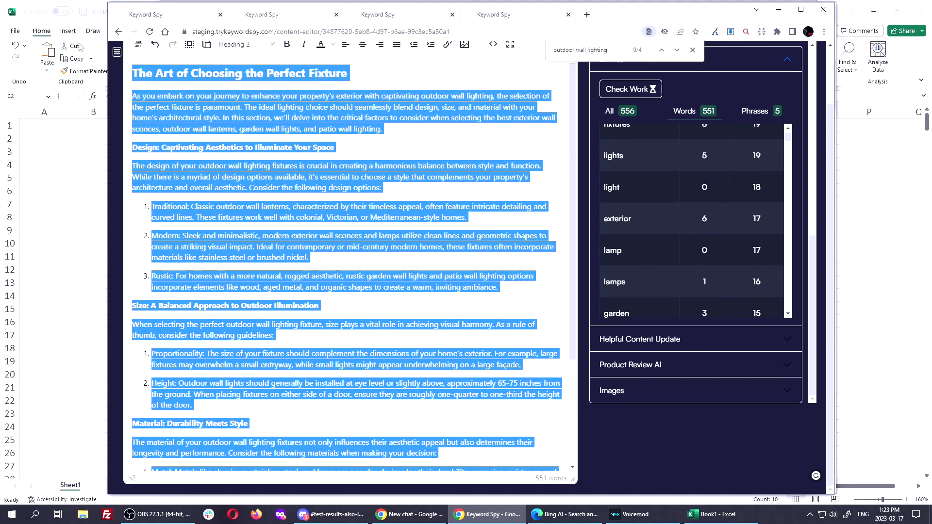
Review the content score, predictability metrics and word count of the "Choosing Outdoor Wall Lighting" article in the content editor
scroll(703, 165, "up", 5)
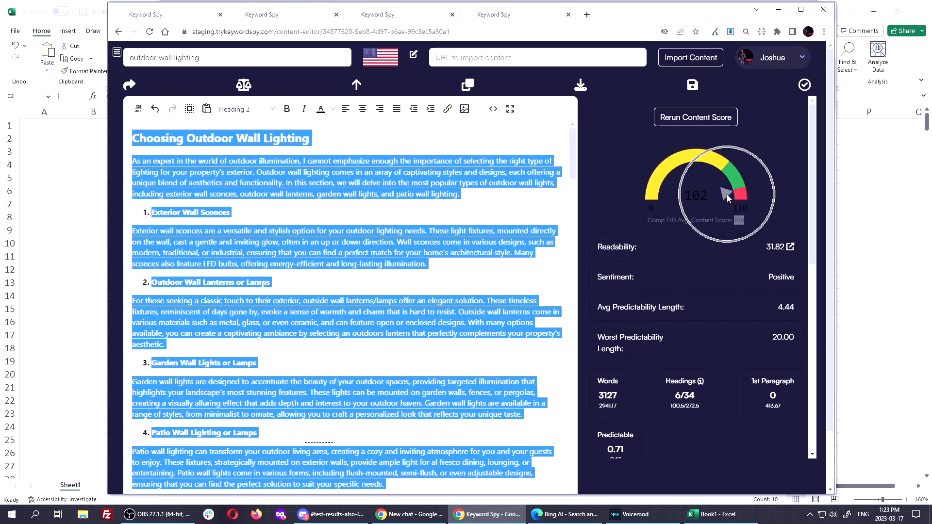
key("ctrl")
key("ctrl")
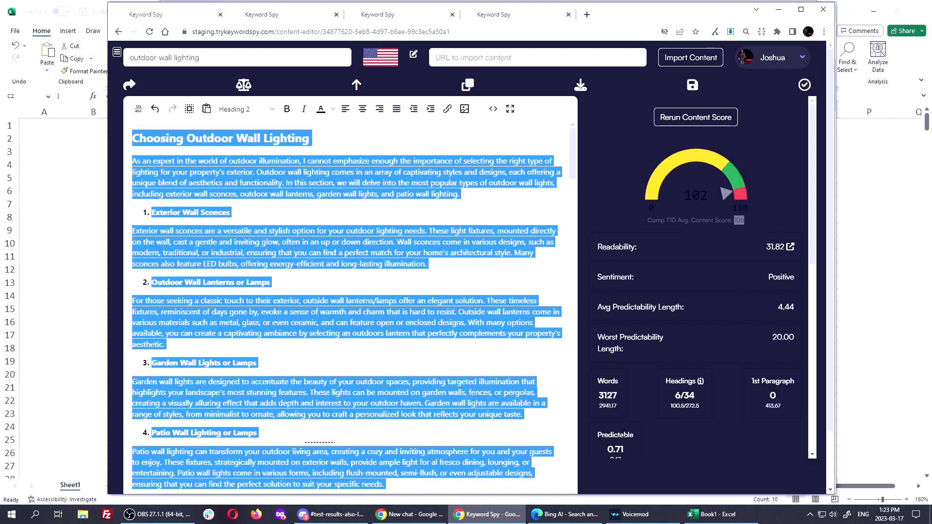
scroll(613, 374, "down", 2)
key("ctrl")
scroll(619, 354, "up", 1)
left_click(608, 347)
double_click(608, 347)
key("ctrl")
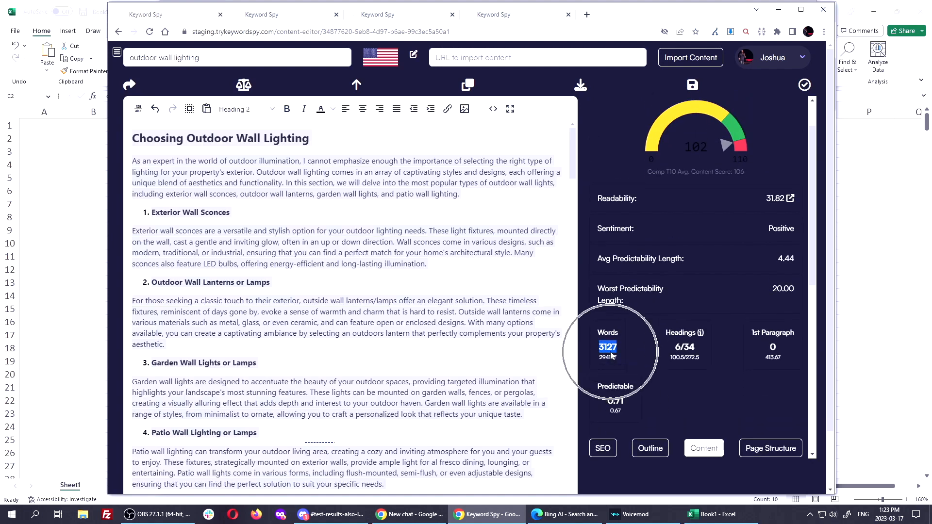
Inspect the AI detection word predictions for "Perfect" in the heading and for "perfect" and nearby words in the opening paragraph
left_click(450, 10)
scroll(429, 256, "down", 2)
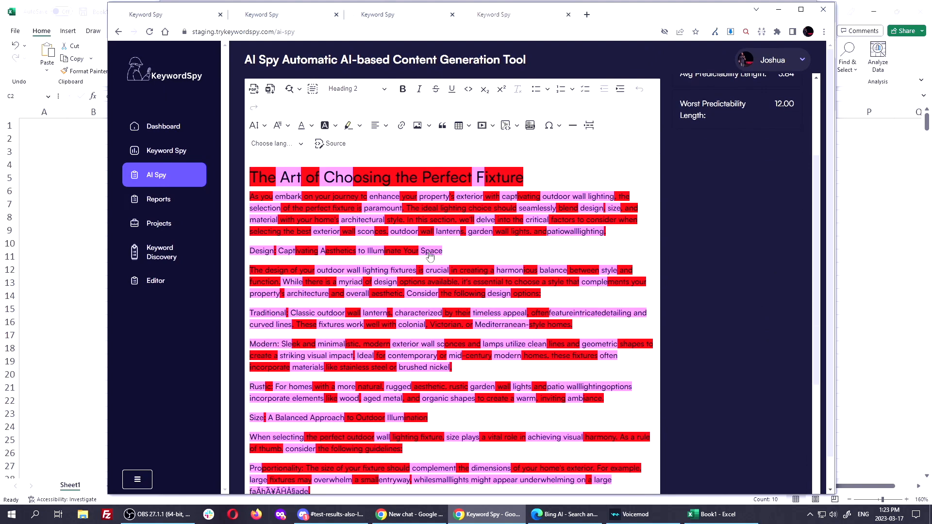
scroll(430, 255, "up", 2)
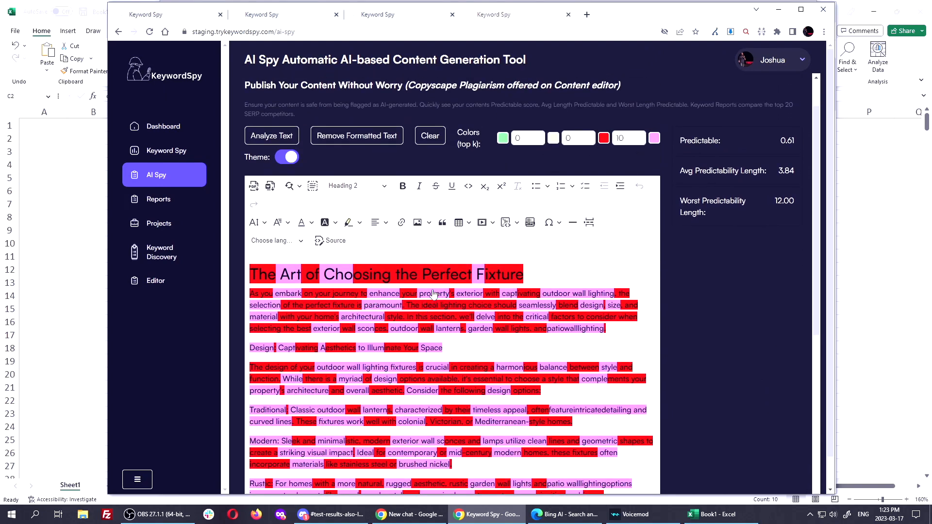
left_click(436, 275)
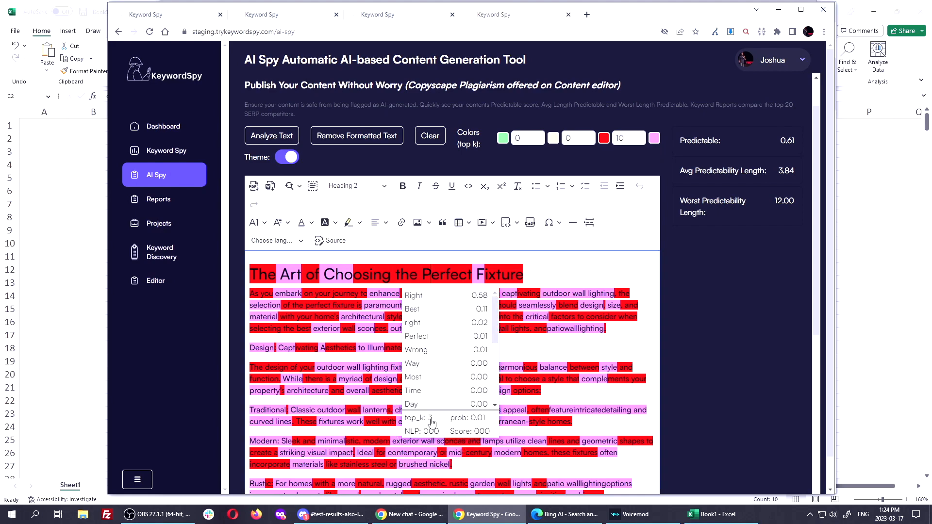
left_click(312, 309)
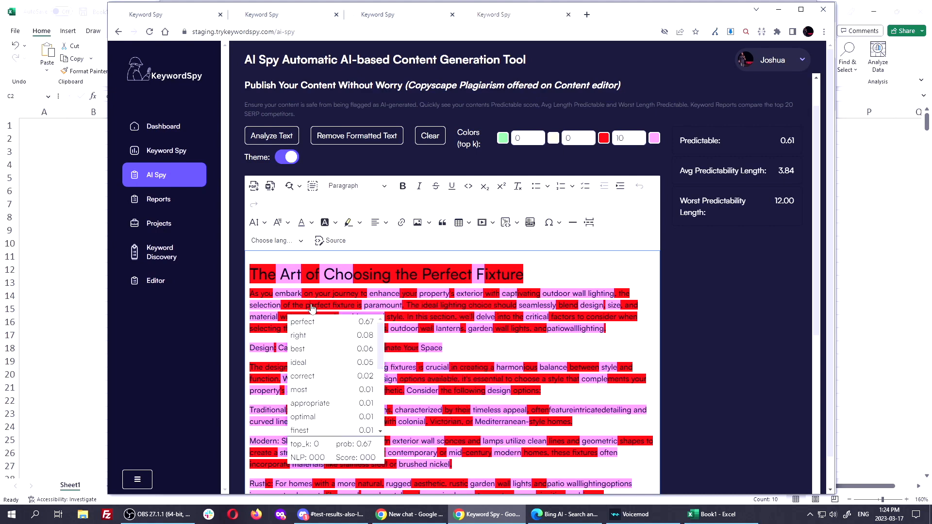
left_click(458, 308)
left_click(576, 349)
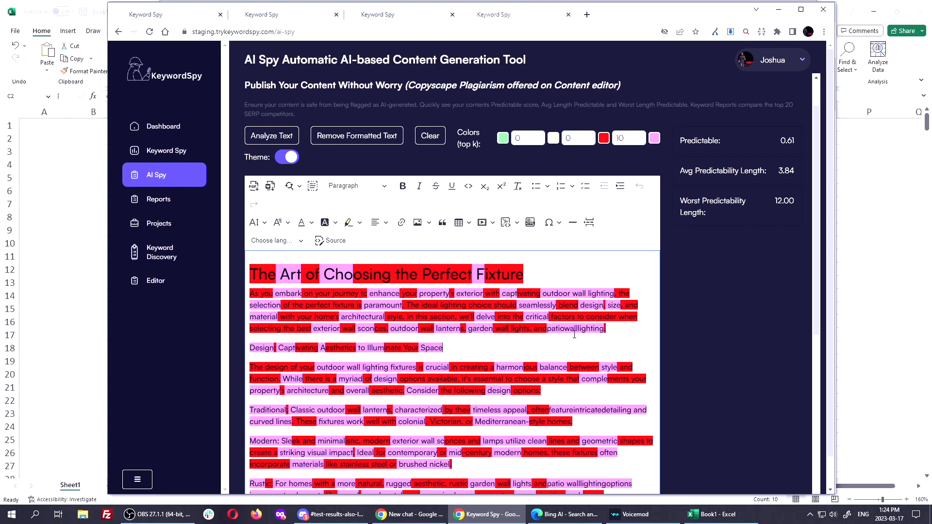
Compare the competitor NLP content scores and the "Perfect Fixture" copy with the highlighted AI detection results
key("ctrl+Tab")
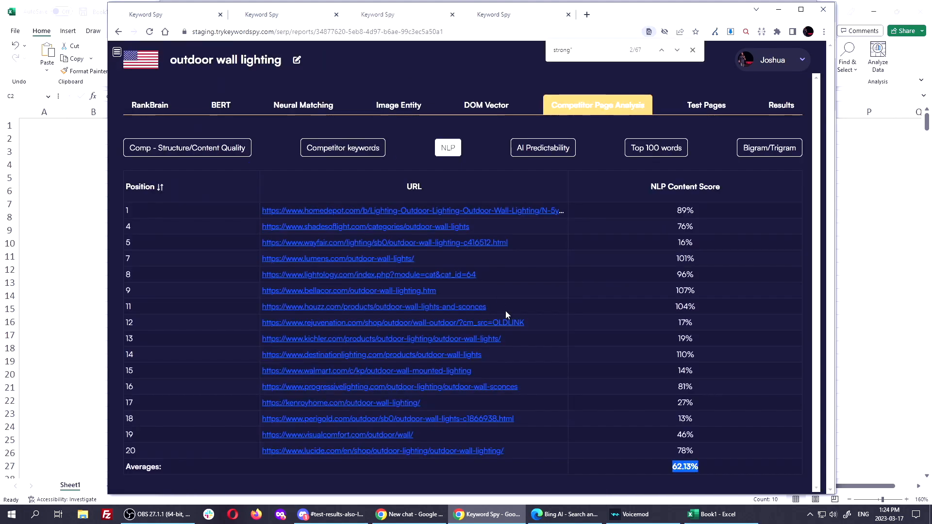
left_click(313, 14)
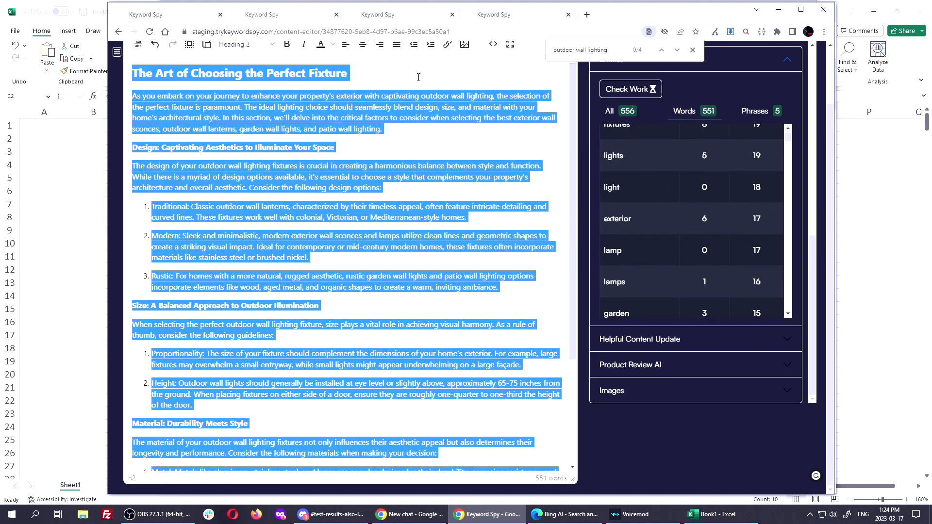
left_click(544, 14)
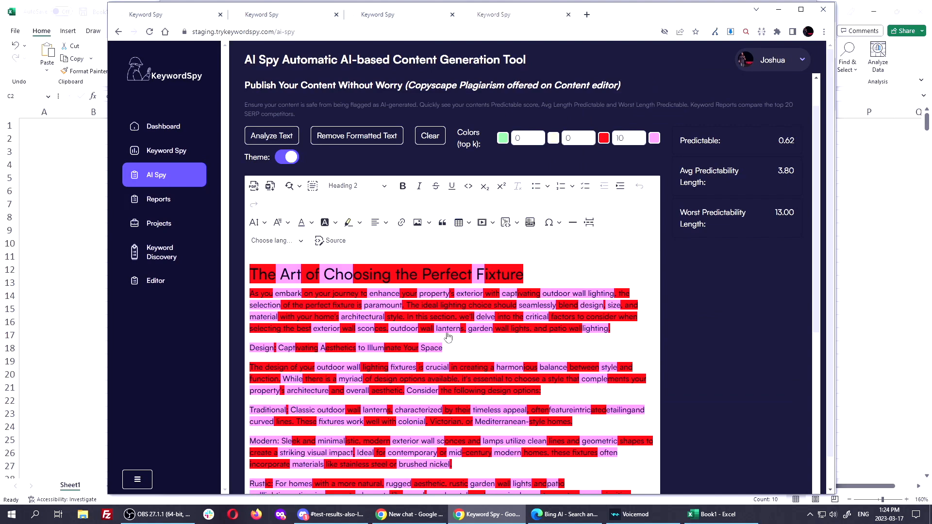
scroll(437, 403, "down", 2)
scroll(451, 419, "down", 1)
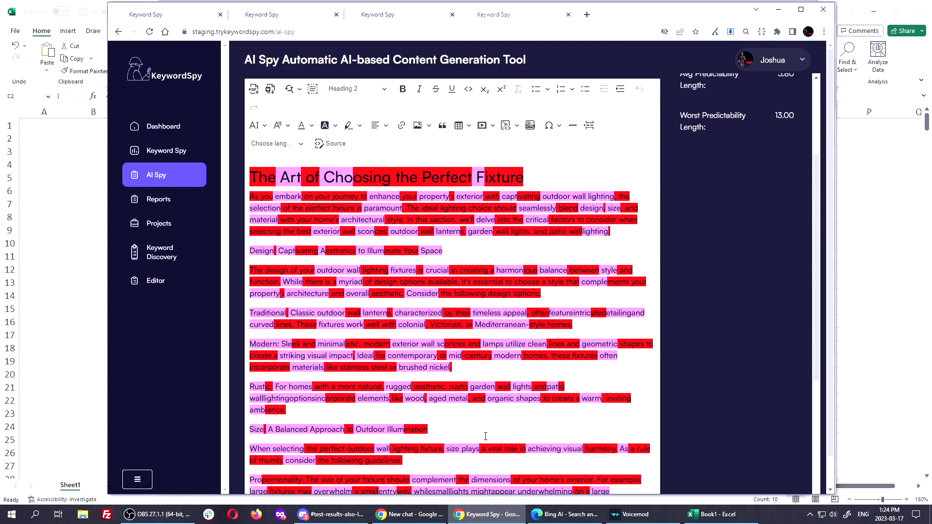
scroll(443, 396, "up", 1)
left_click(498, 299)
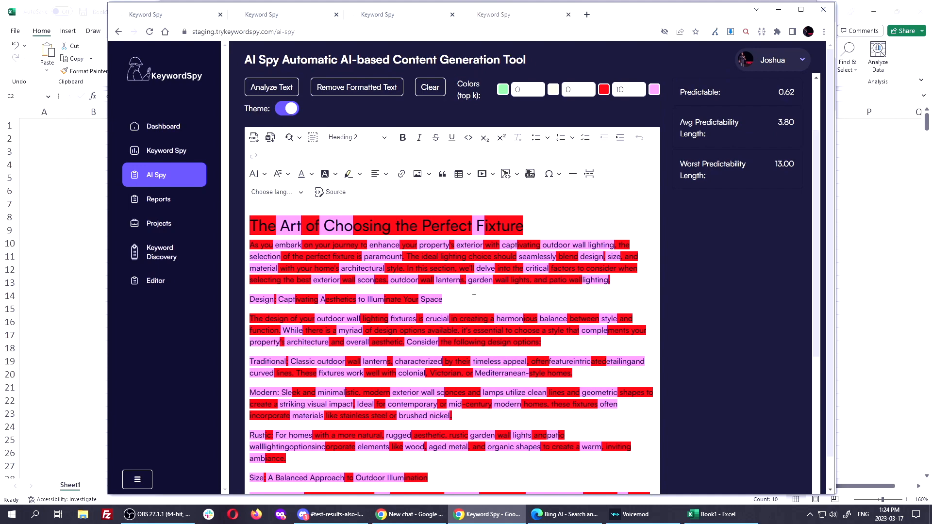
Review the section outline in the GPT-4 "Outdoor Wall Lighting" chat, and check the full article's Entities usage in the Keyword Spy content editor
key("alt+Tab")
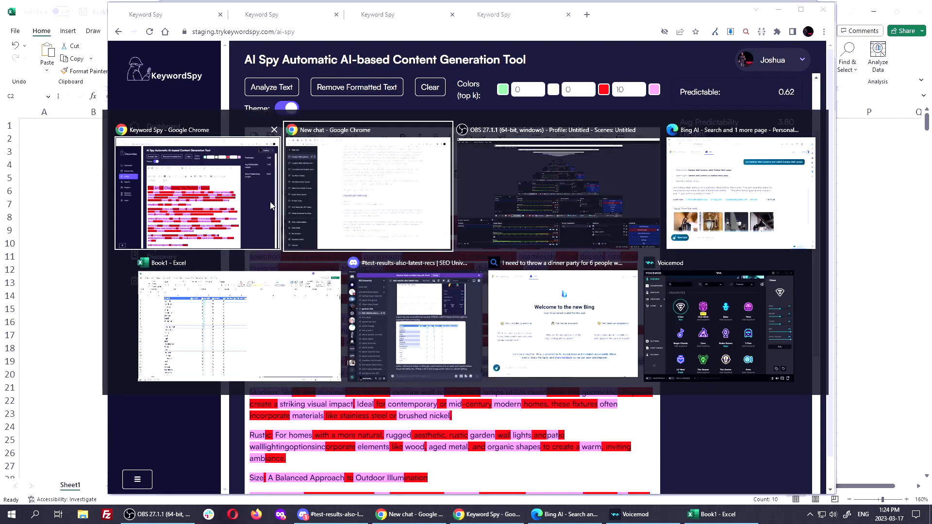
scroll(443, 225, "up", 3)
scroll(443, 224, "down", 20)
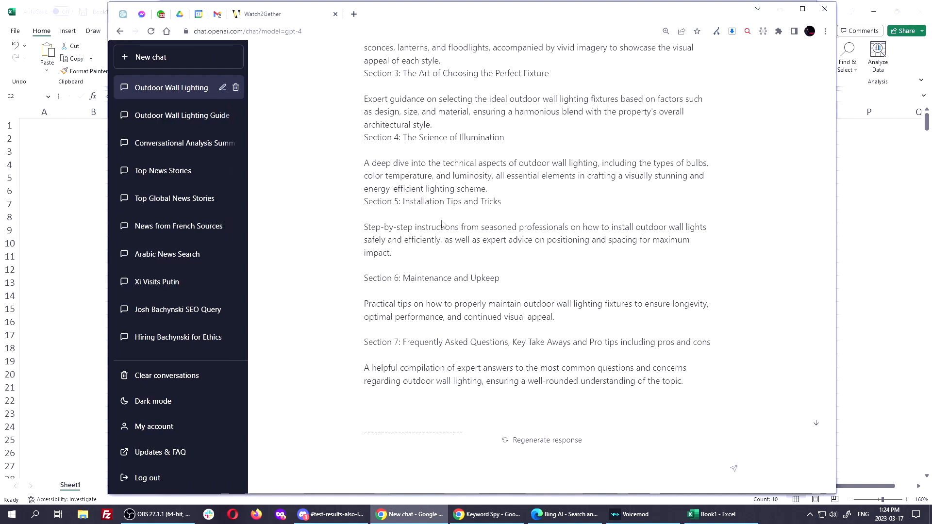
left_click_drag(379, 148, 450, 337)
key("alt+Tab")
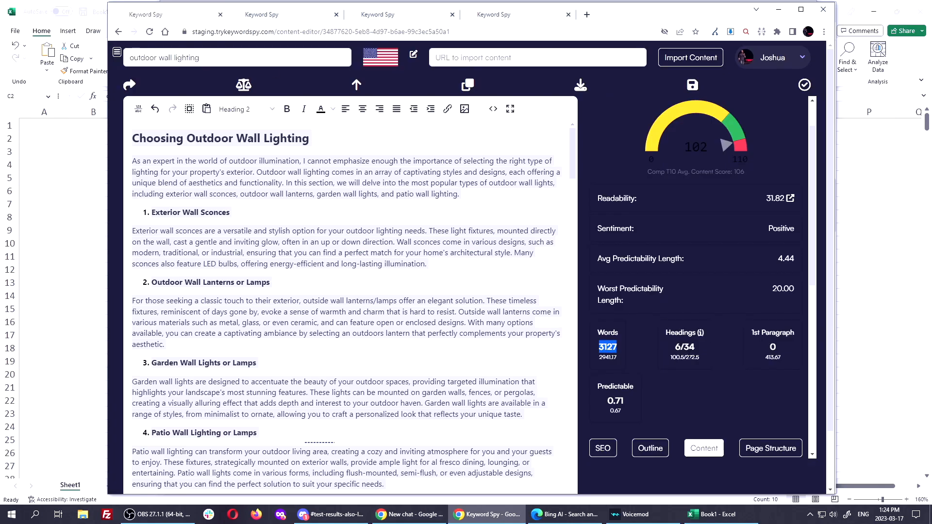
scroll(738, 423, "down", 4)
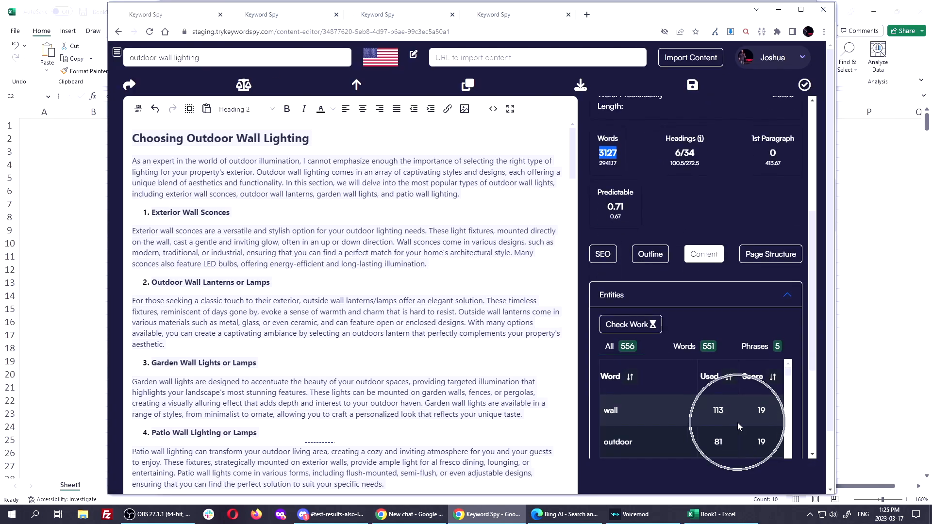
Examine the AI-highlighted words through the end of the "Perfect Fixture" section along with its predictable score and average predictability length
left_click(511, 19)
left_click(508, 348)
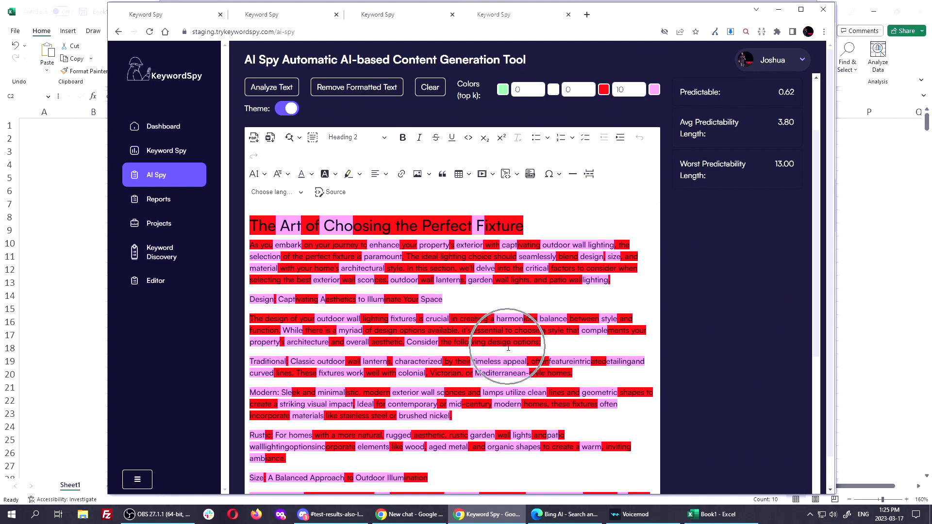
left_click(457, 374)
scroll(457, 375, "down", 2)
scroll(457, 375, "down", 5)
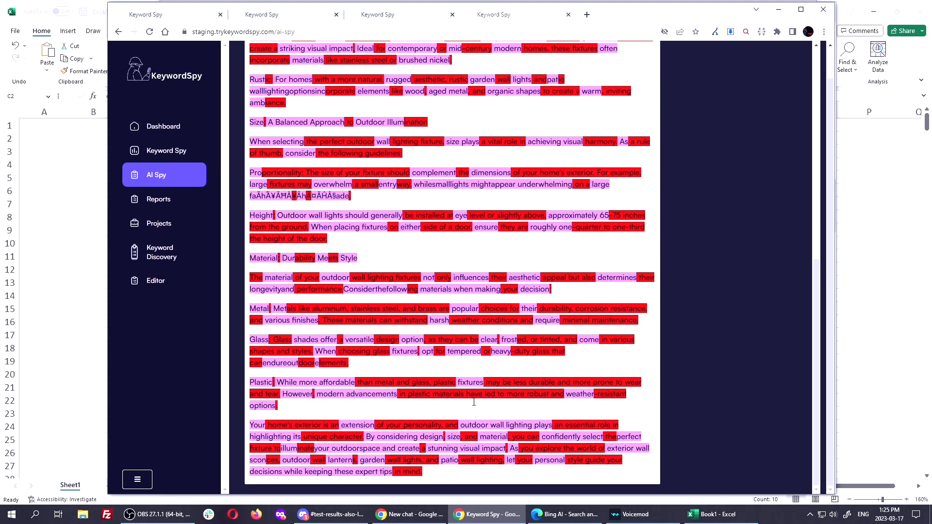
left_click(457, 426)
scroll(471, 384, "up", 6)
scroll(667, 334, "up", 3)
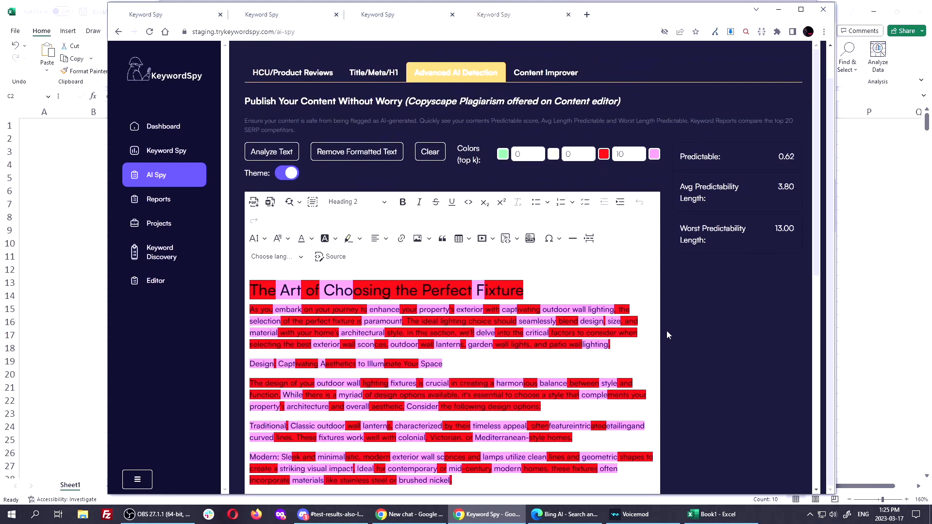
double_click(781, 188)
double_click(790, 156)
Bring up the "The Art of Choosing the Perfect Fixture" copy and check its Entities phrase usage for "outdoor wall lighting"
left_click(384, 18)
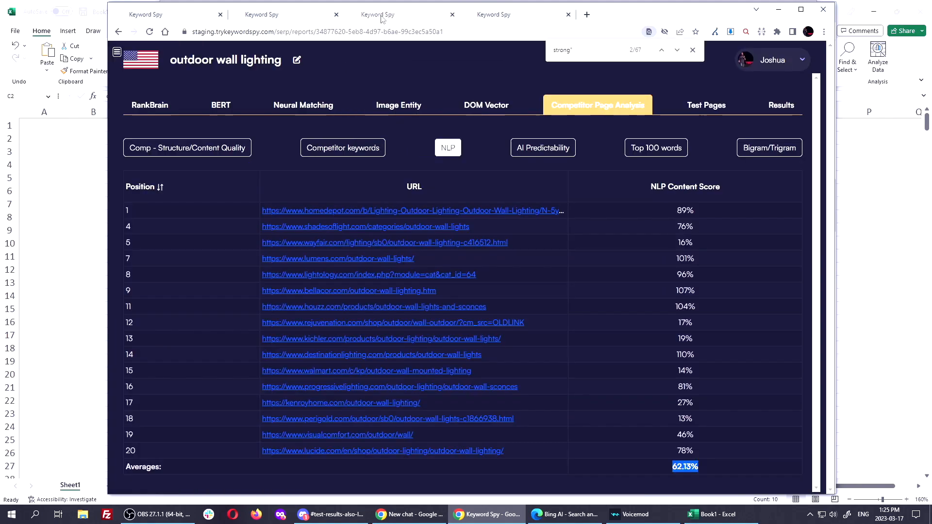
left_click(302, 21)
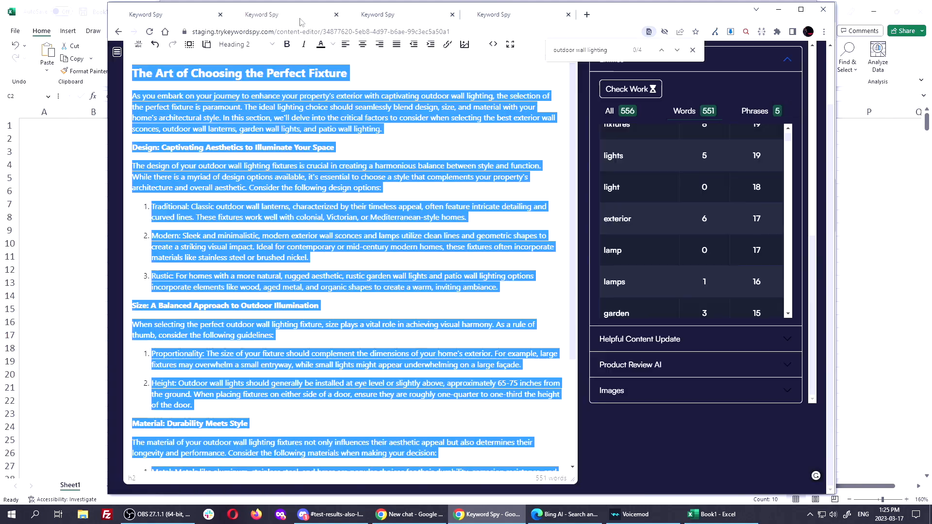
scroll(415, 216, "up", 2)
left_click(415, 216)
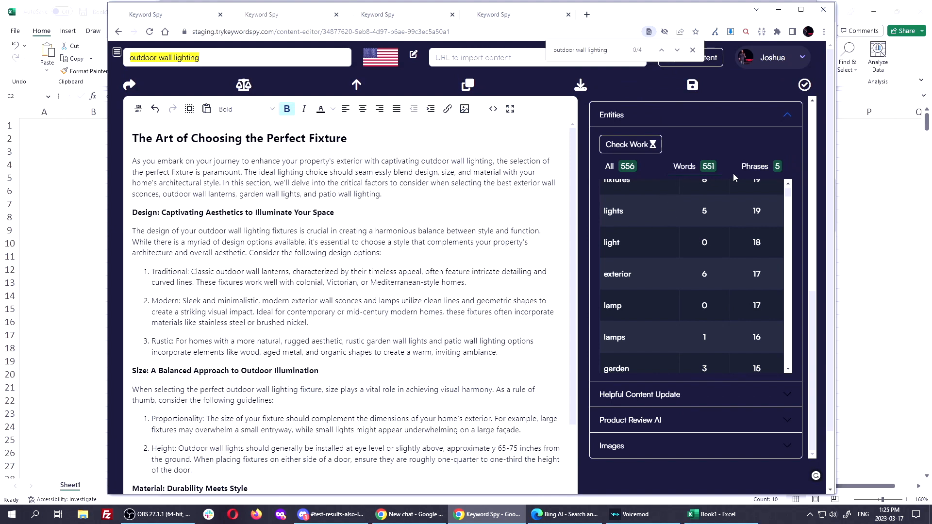
left_click(755, 168)
left_click(718, 224)
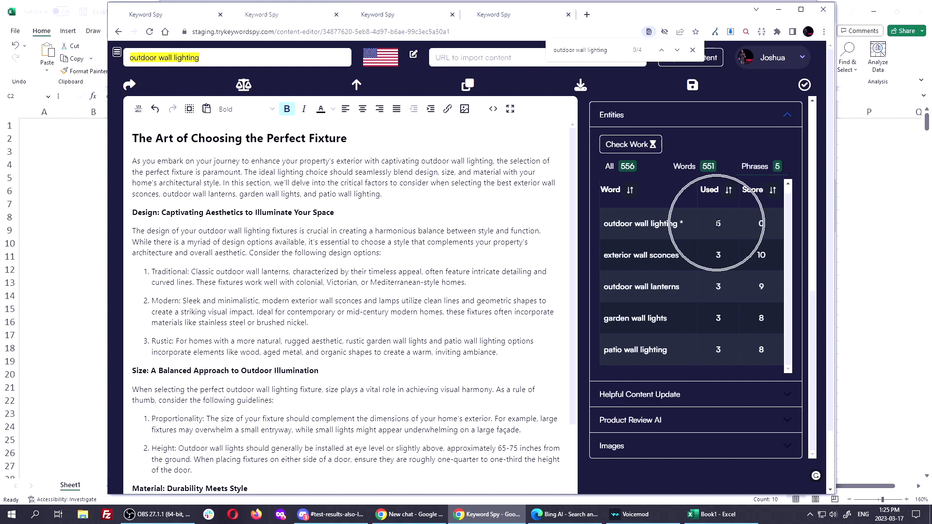
left_click(718, 223)
left_click(717, 223)
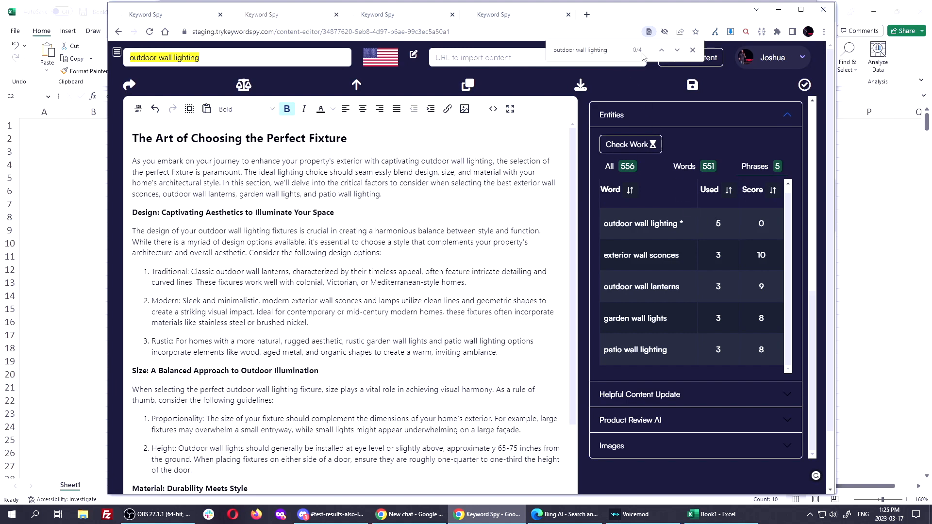
Find the occurrences of "outdoor wall lighting" throughout the "The Art of Choosing the Perfect Fixture" copy
left_click(677, 50)
left_click(677, 50)
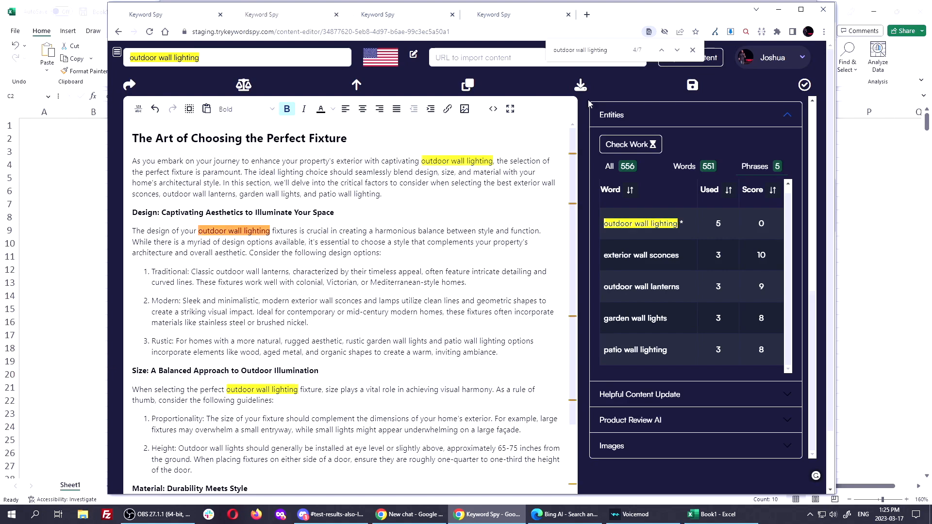
scroll(306, 285, "down", 3)
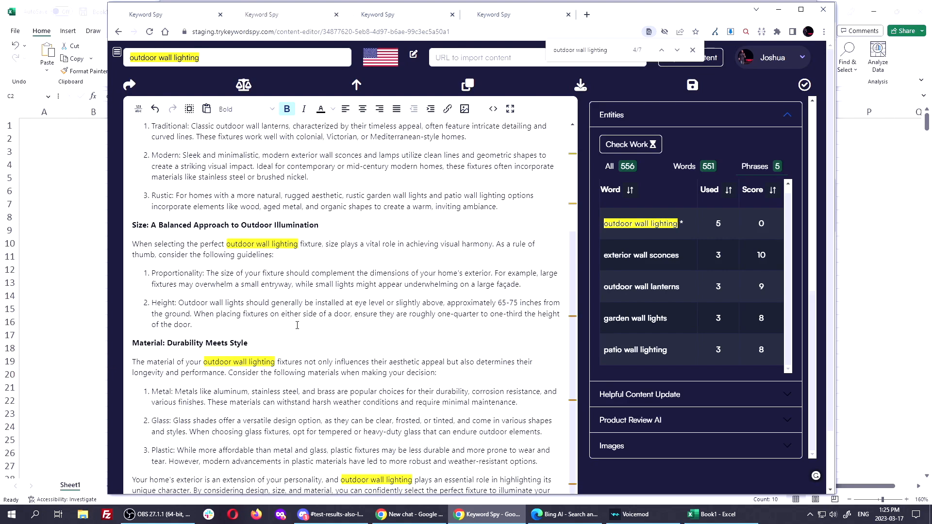
scroll(297, 325, "up", 3)
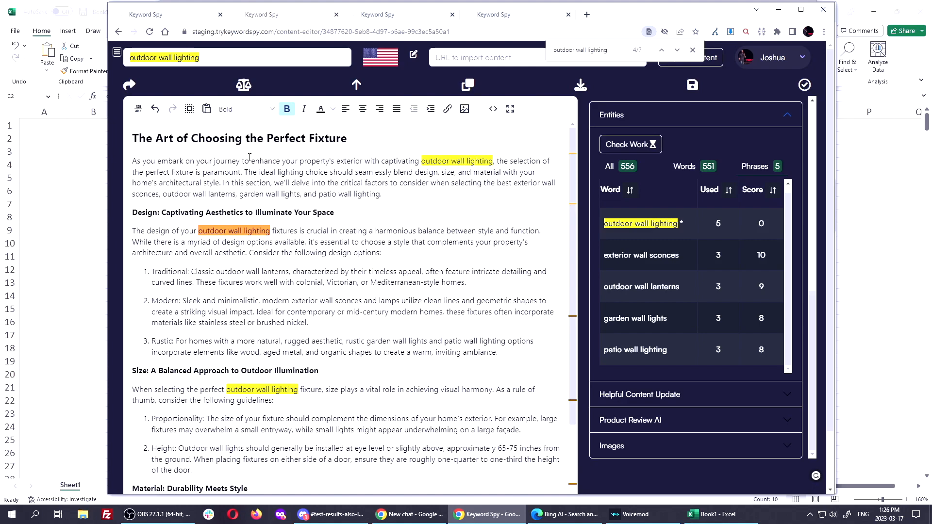
scroll(265, 170, "down", 3)
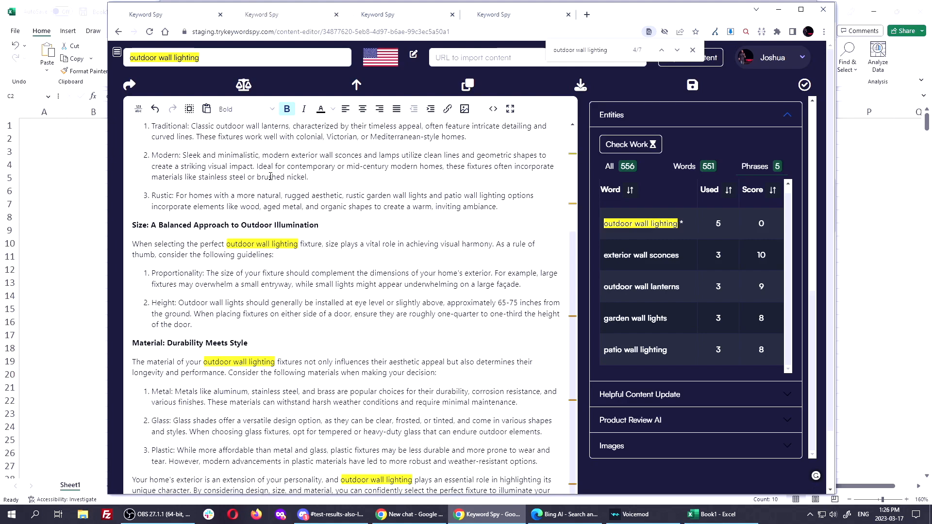
scroll(278, 184, "up", 3)
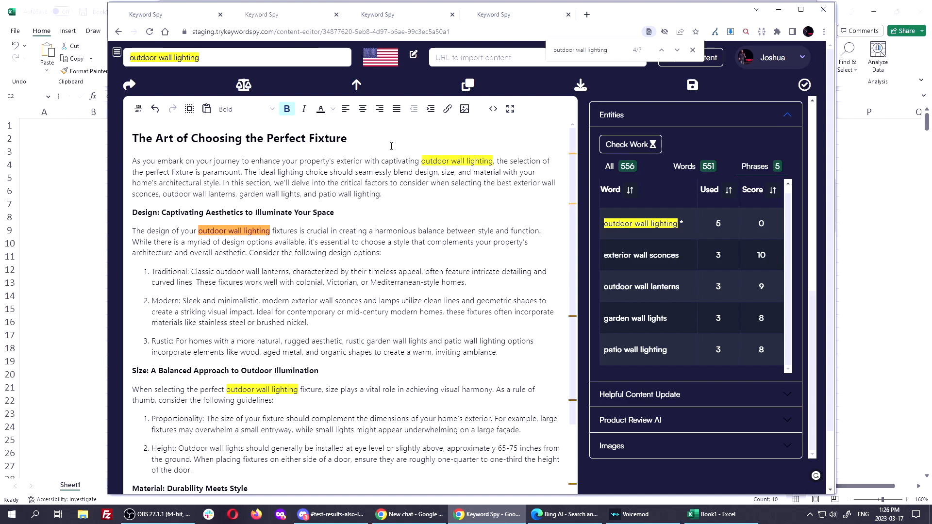
Insert "Light" before "Fixture" in the heading "The Art of Choosing the Perfect Fixture"
left_click(315, 139)
type("Light")
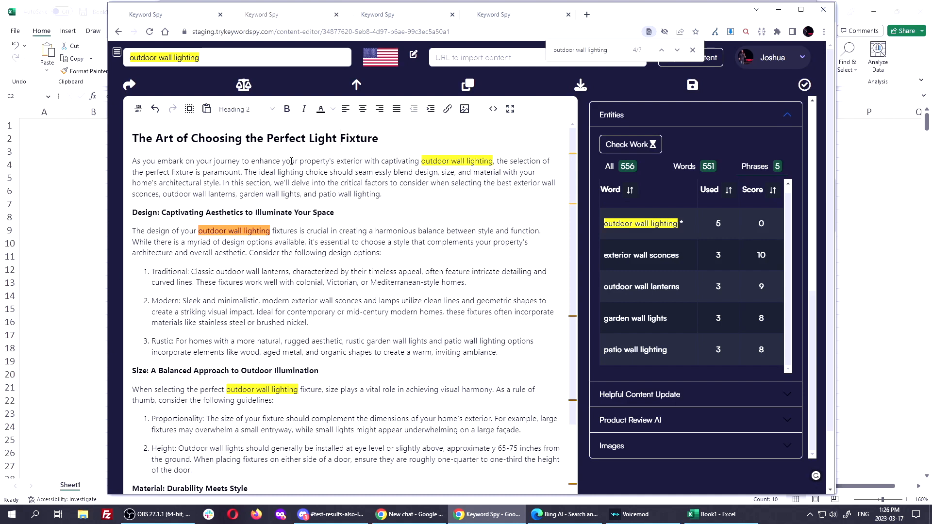
left_click_drag(290, 165, 335, 214)
triple_click(259, 214)
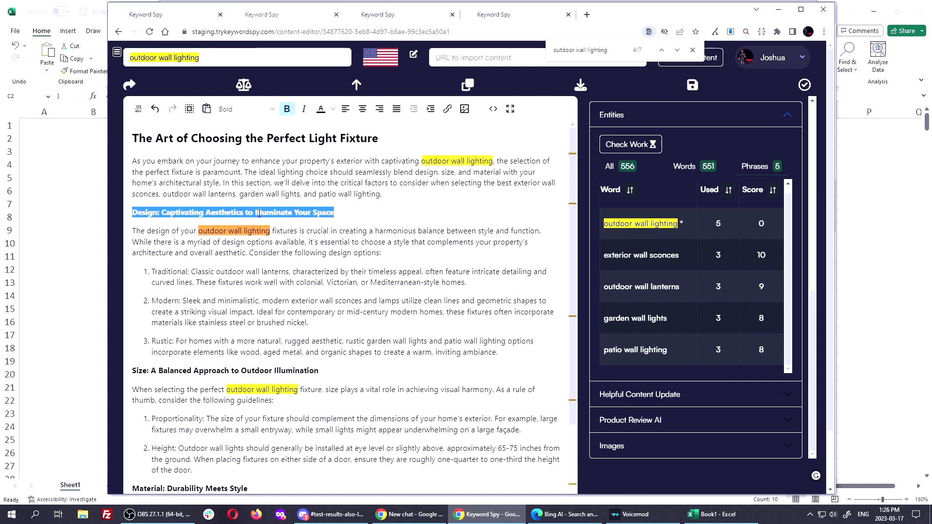
left_click(262, 182)
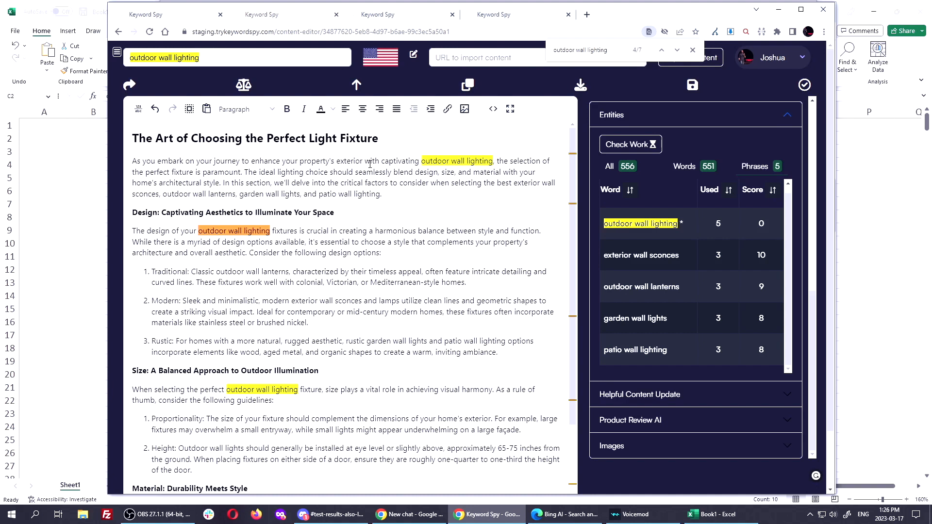
In the opening paragraph, insert "light" before "fixture" and change "outdoor wall lighting" to "outdoor wall lights"
double_click(476, 161)
left_click(169, 173)
type("light")
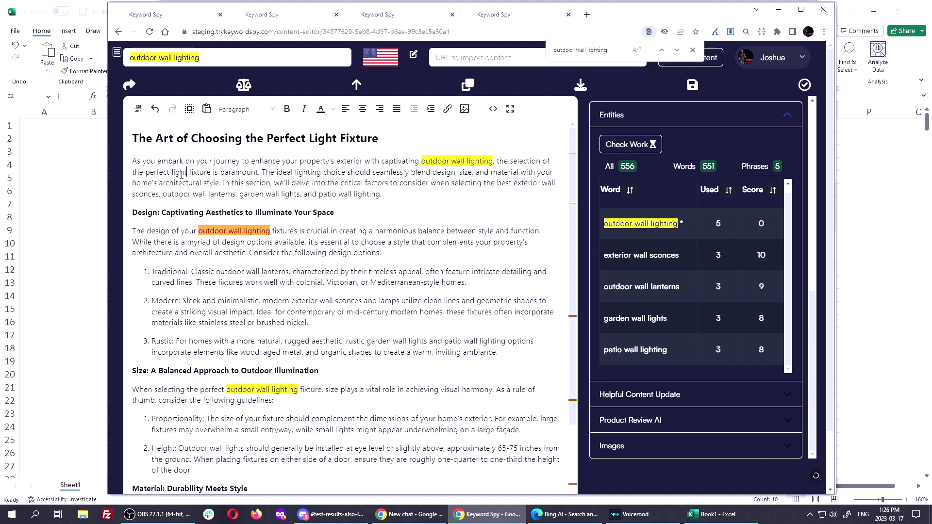
double_click(478, 161)
type("lights")
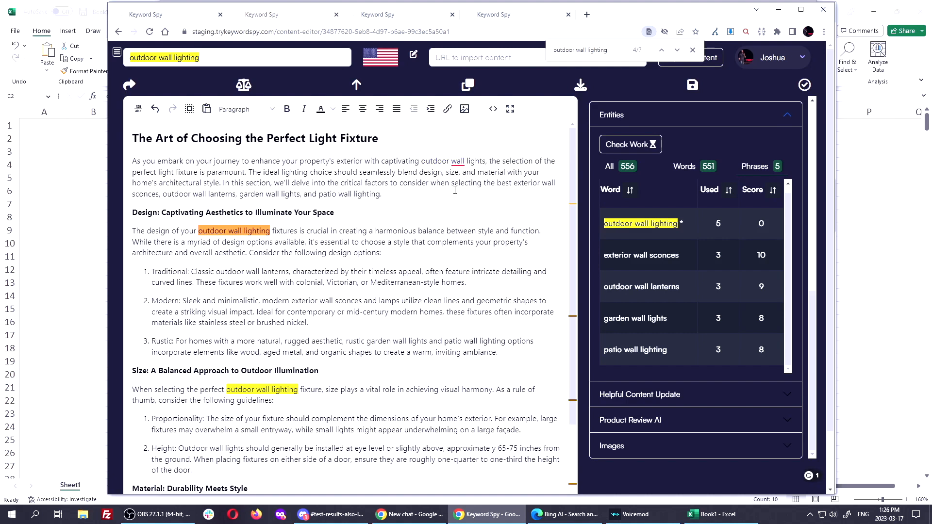
Change "outdoor wall lights" to "outside wall lights" in the opening paragraph and check the usage of individual words under Entities
double_click(441, 161)
type("outside")
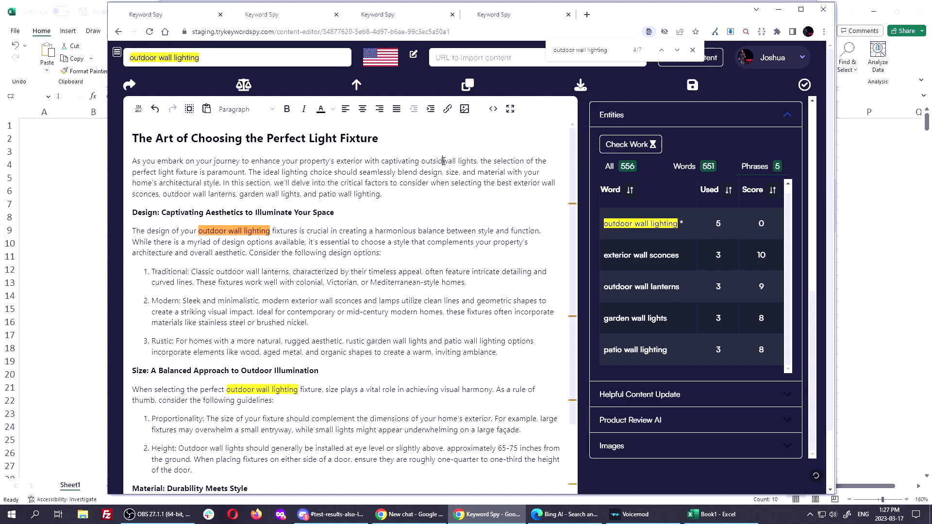
left_click(692, 167)
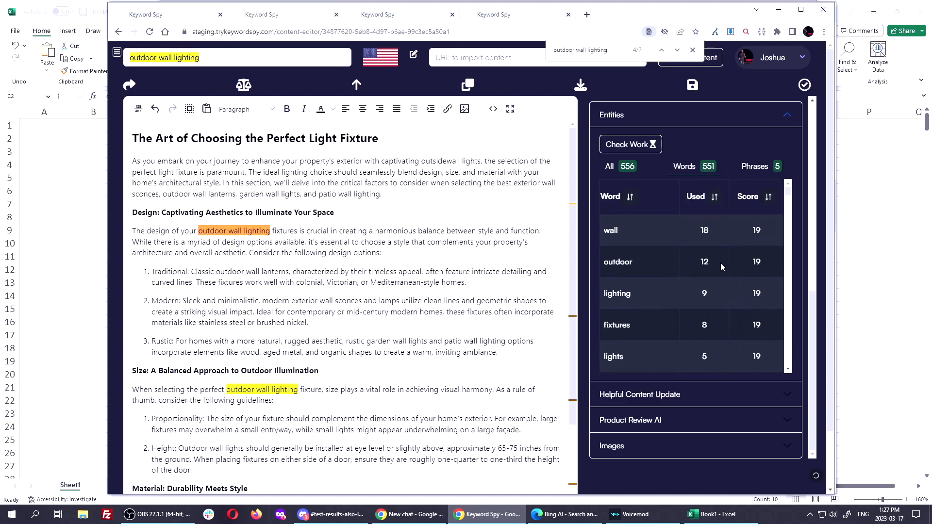
scroll(707, 261, "down", 10)
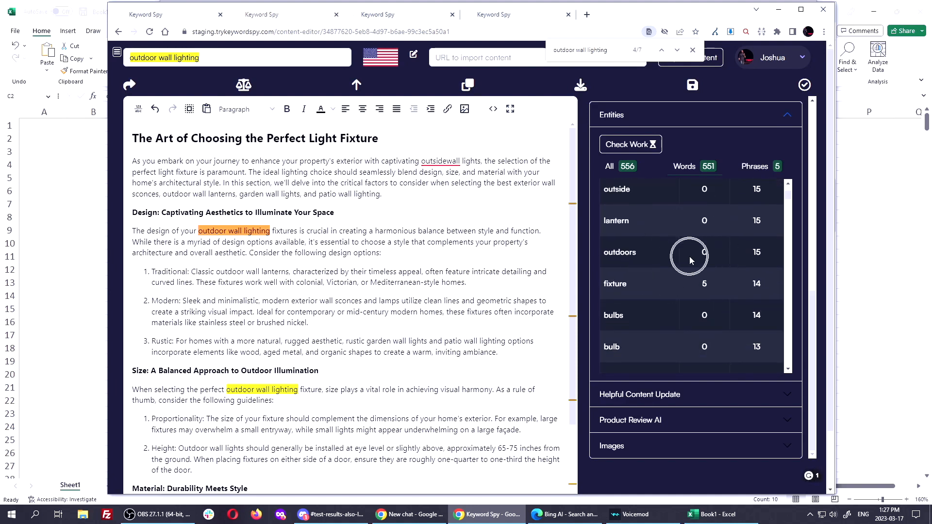
scroll(690, 256, "down", 4)
scroll(689, 257, "down", 5)
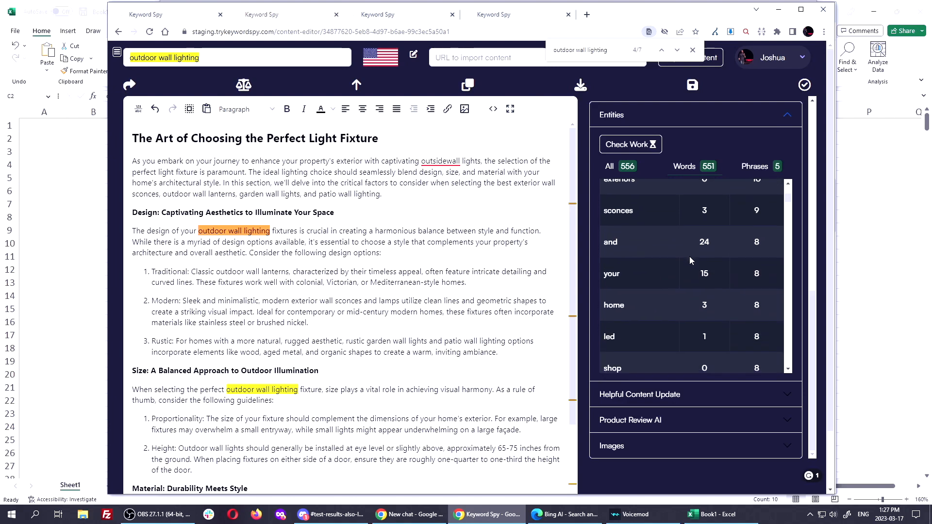
scroll(690, 256, "up", 9)
scroll(690, 257, "up", 2)
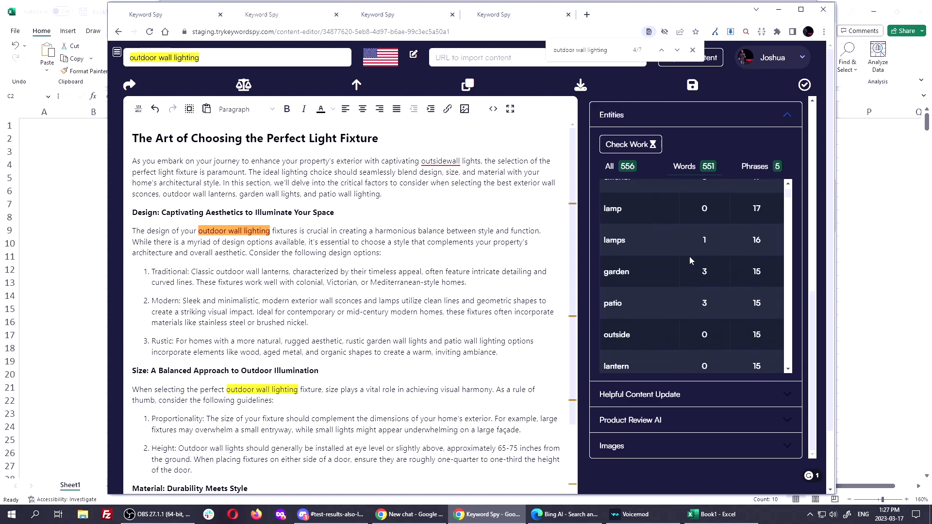
left_click(447, 162)
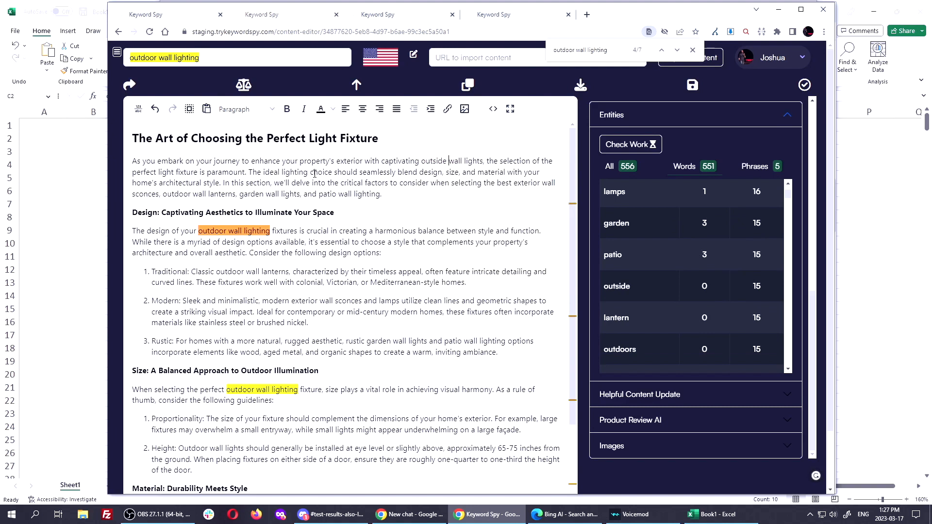
Insert "outdoors" before "lighting choice" in the opening paragraph and reread its last sentence
left_click(281, 173)
type("outdoors")
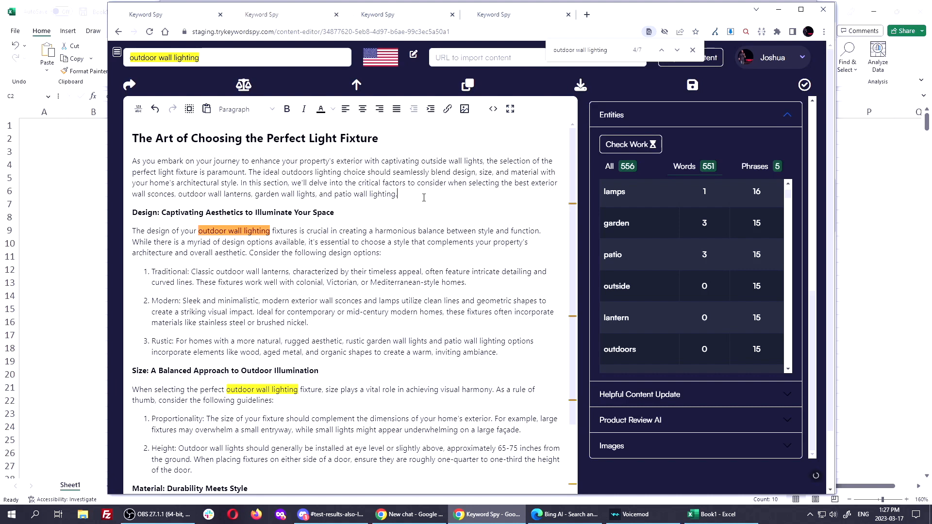
left_click(403, 193)
left_click_drag(468, 183, 468, 204)
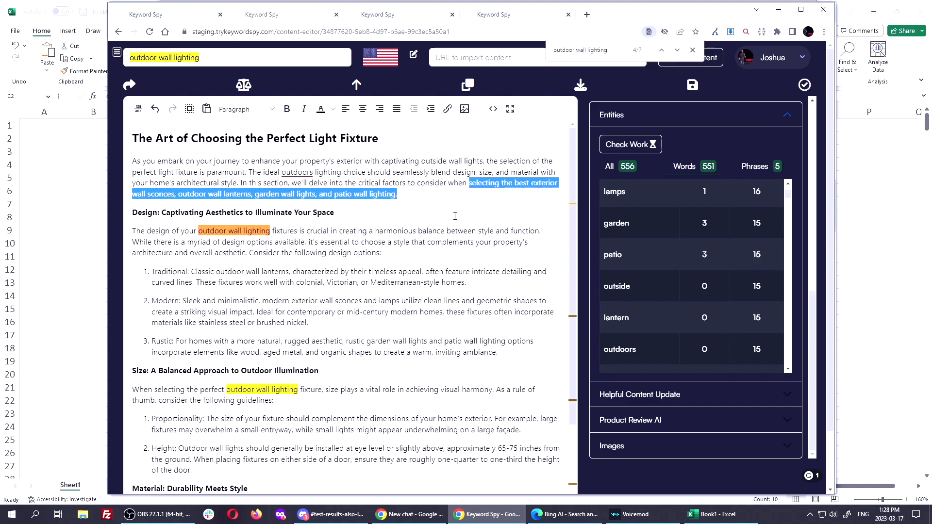
In the Design paragraph, remove "wall" from "outdoor wall lighting fixtures" and delete the sentence starting "While there is a myriad of design options"
left_click(676, 51)
left_click(676, 51)
left_click(676, 51)
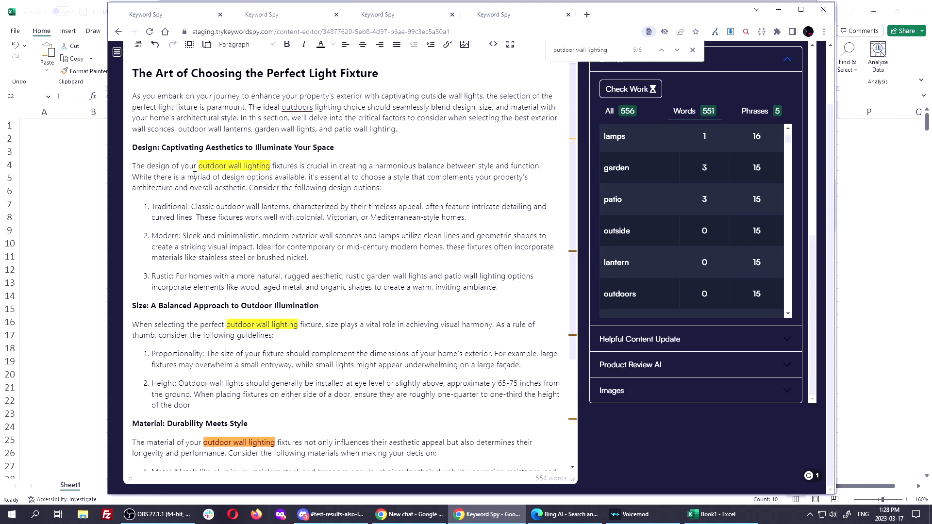
double_click(250, 166)
double_click(241, 166)
key("BackSpace")
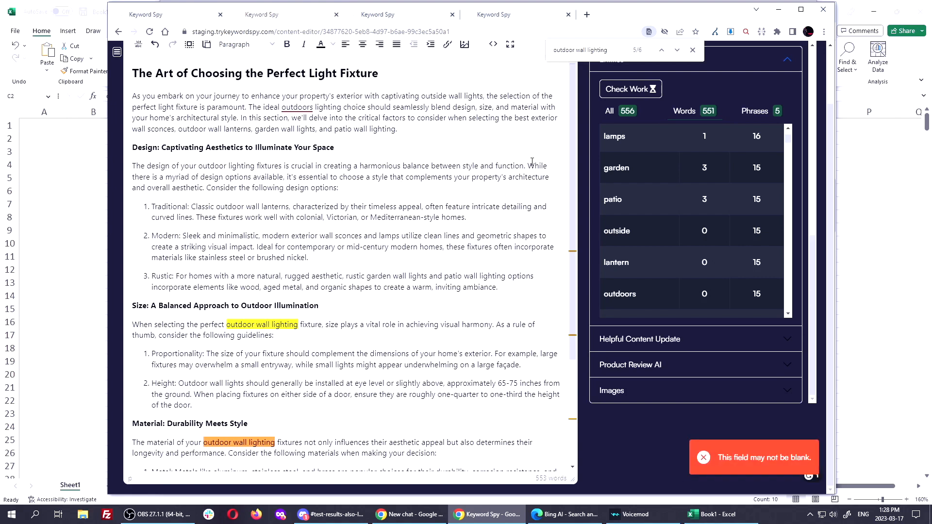
left_click_drag(534, 166, 205, 191)
key("BackSpace")
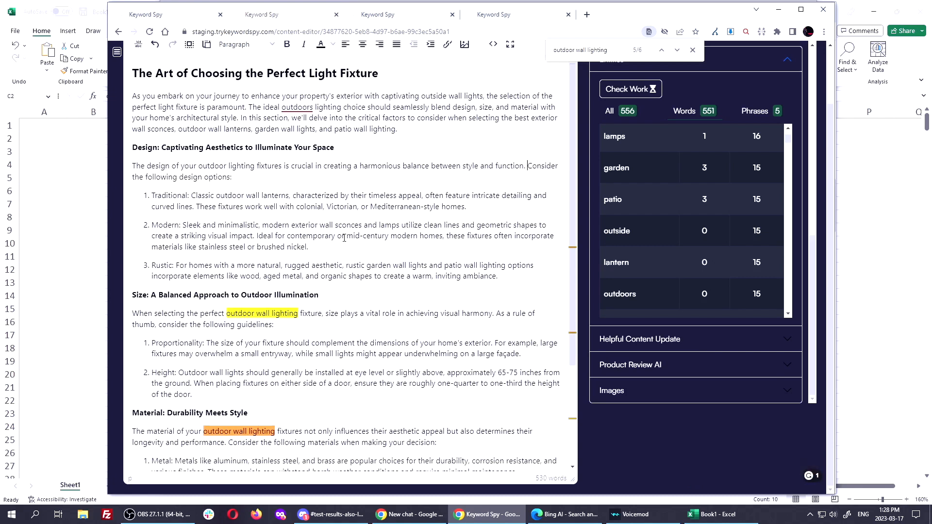
Bold the list labels "Traditional", "Modern" and "Rustic" in the Design section
double_click(170, 195)
key("ctrl+b")
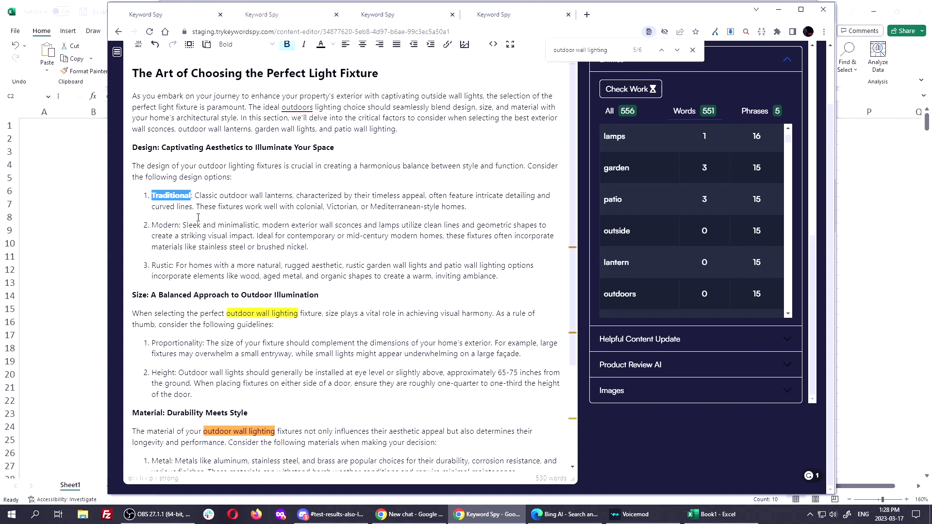
double_click(166, 225)
key("ctrl+b")
double_click(164, 265)
key("ctrl+b")
left_click(237, 247)
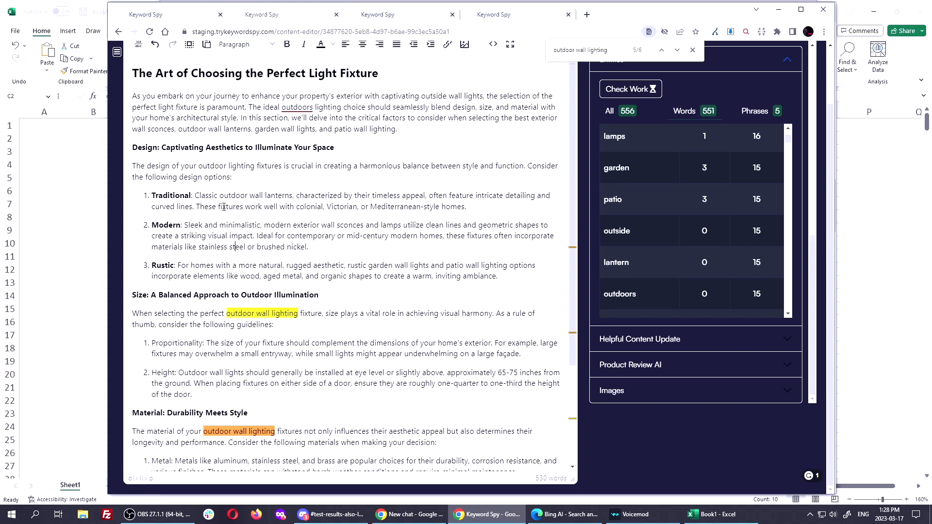
Insert "lamps /" before "fixtures" in the Traditional item and review the Entities words sorted by highest score
type("lamps /")
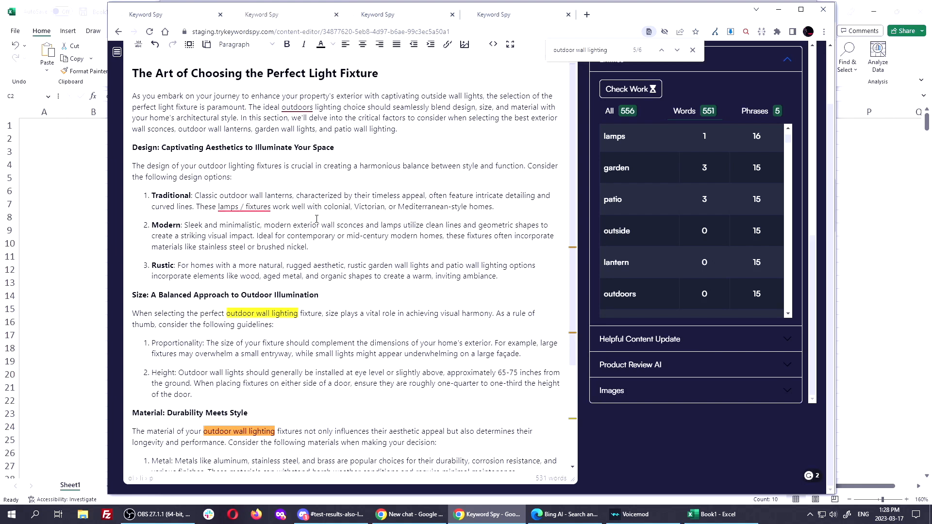
left_click(243, 206)
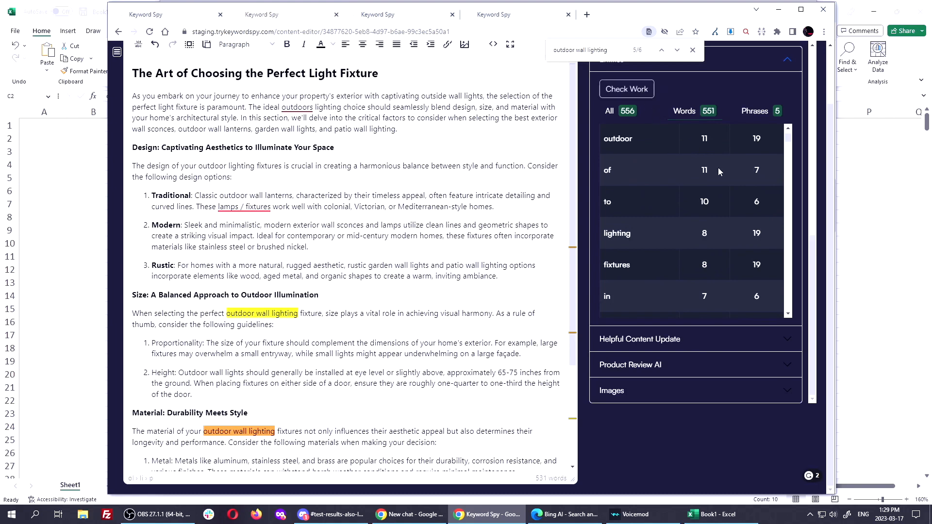
scroll(760, 180, "up", 3)
double_click(751, 142)
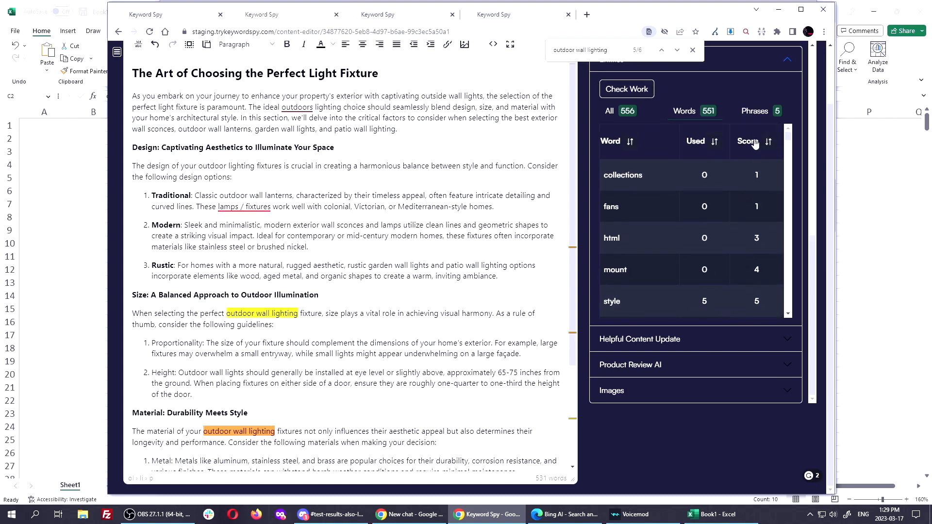
scroll(741, 197, "up", 2)
scroll(712, 293, "down", 3)
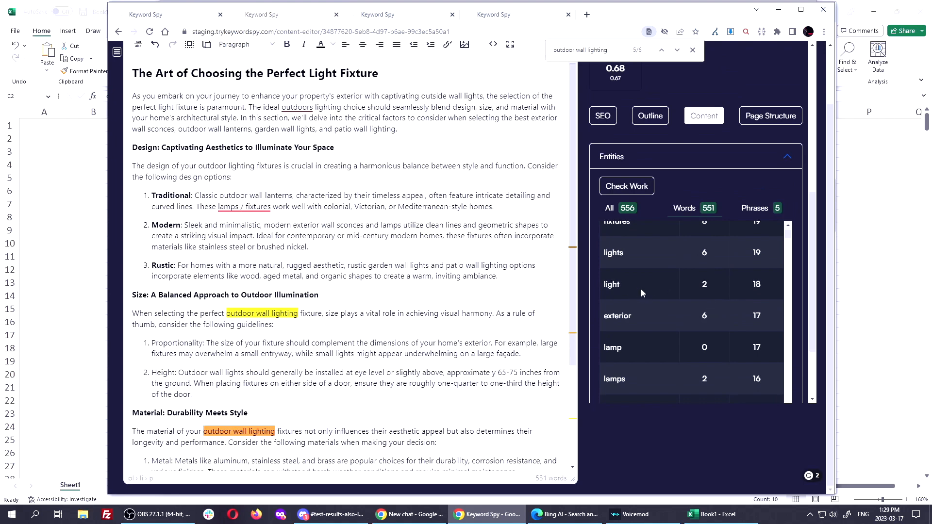
Reword "lamps / fixtures" in the Traditional item as "lamp fixtures"
double_click(614, 347)
left_click(238, 207)
key("Delete")
key("Delete")
key("Delete")
key("Delete")
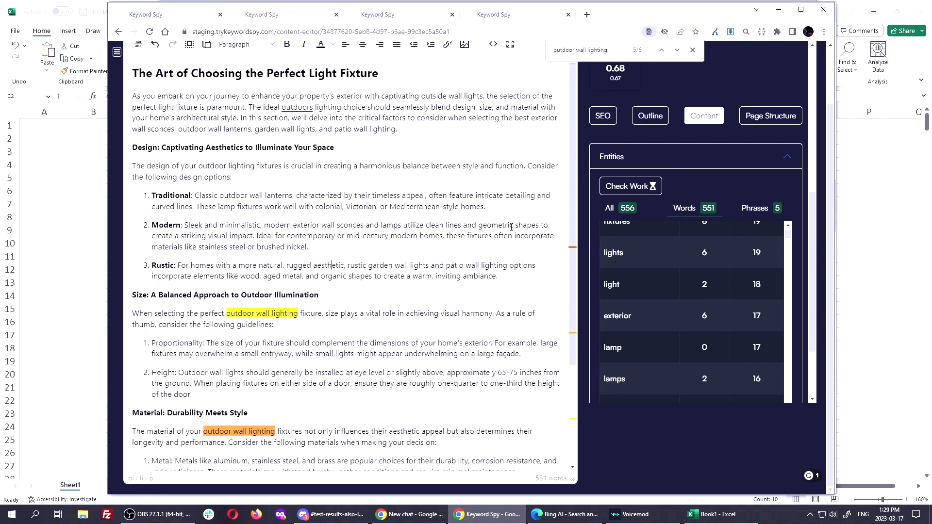
Sort the complete Entities list by highest score and examine it for high-scoring terms that the copy does not use
left_click(758, 211)
left_click(766, 231)
left_click(761, 232)
left_click(759, 235)
left_click(699, 210)
scroll(767, 249, "up", 3)
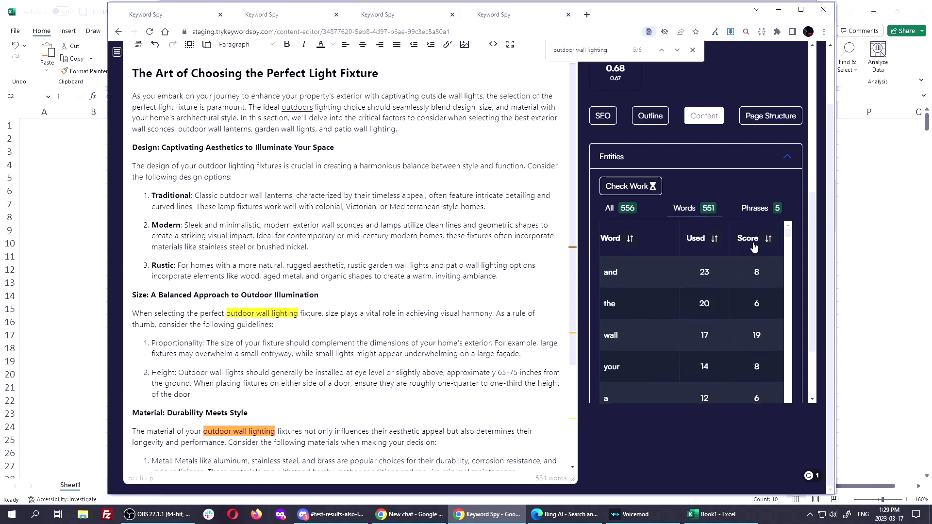
left_click(755, 242)
left_click(620, 210)
left_click(754, 239)
left_click(753, 239)
scroll(725, 301, "up", 2)
scroll(724, 302, "down", 3)
scroll(654, 267, "down", 2)
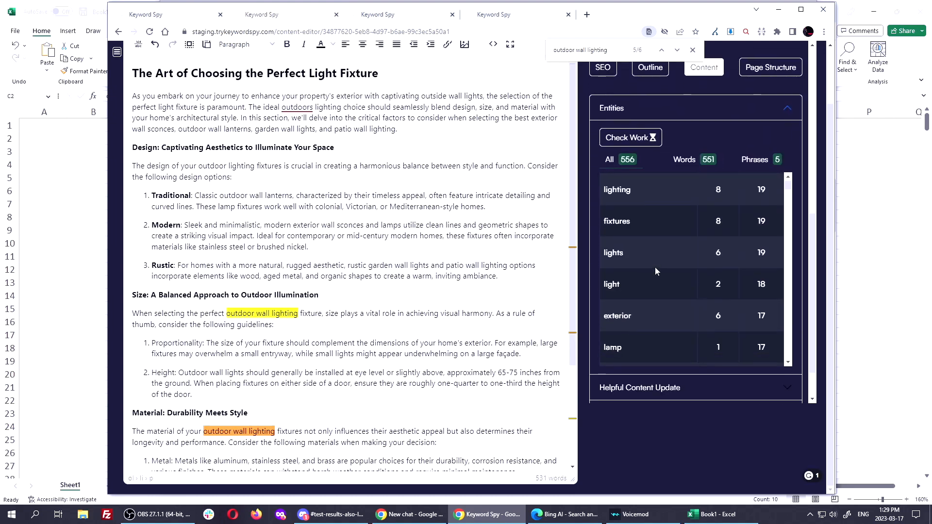
scroll(701, 260, "down", 1)
scroll(652, 270, "down", 2)
scroll(680, 268, "down", 3)
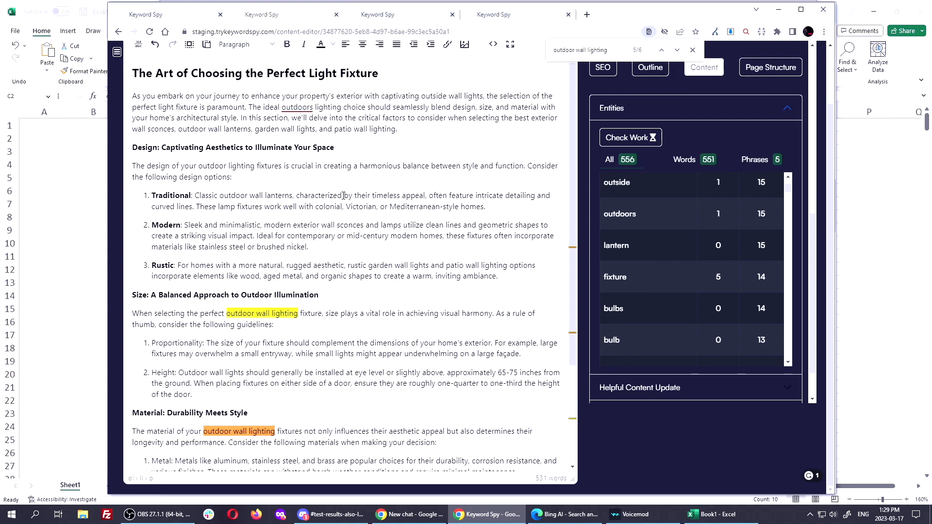
In the Traditional item, end the sentence after "timeless appeal" and begin a new one reading "The lantern often features intricate detailing"
left_click(425, 196)
key("BackSpace")
type(". T")
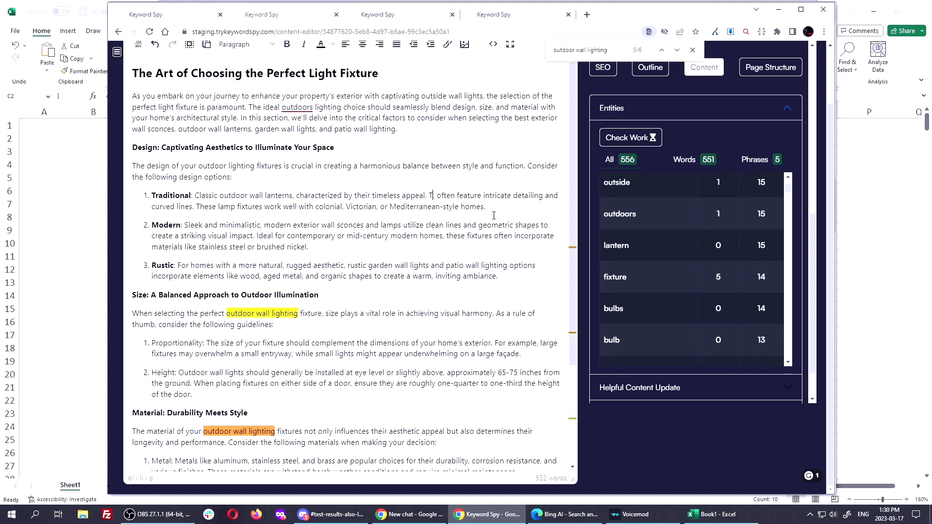
type("he lanter")
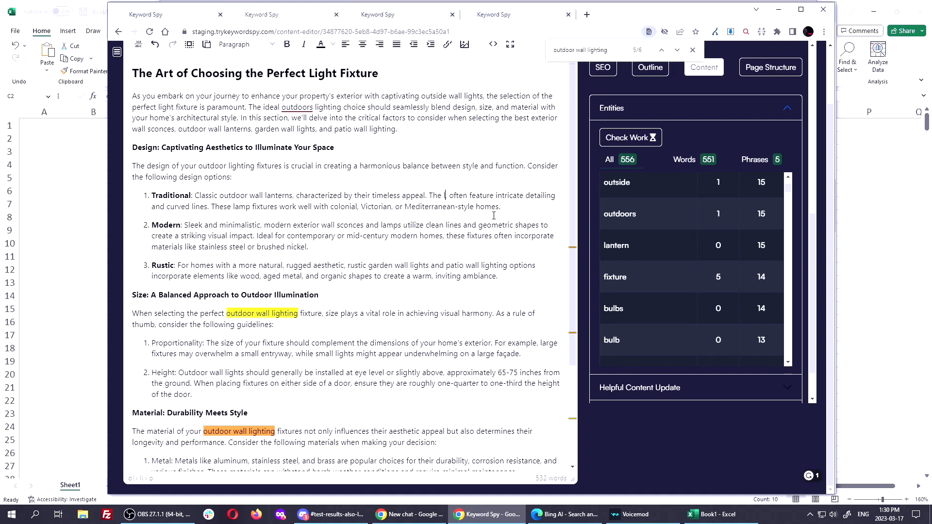
type("n")
key("Delete")
key("Delete")
key("Right")
key("Right")
key("Right")
key("Right")
key("Right")
key("Right")
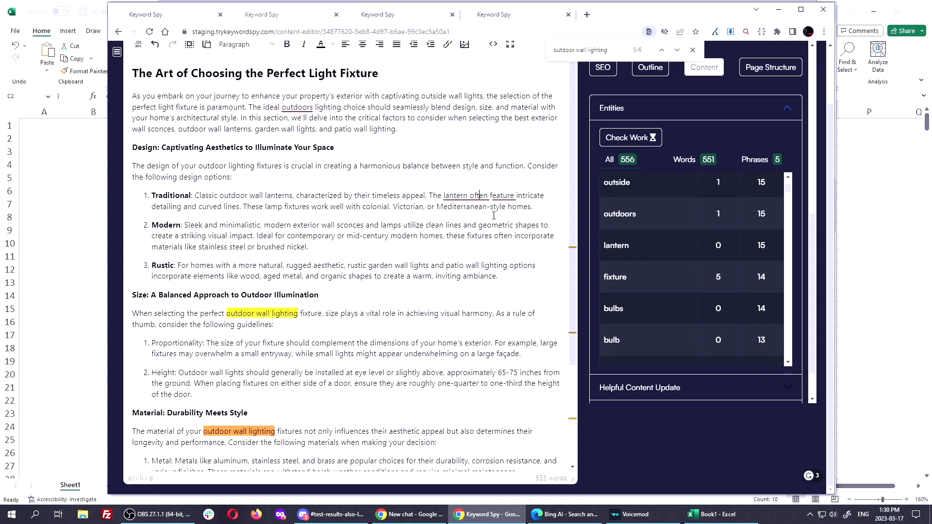
key("Right")
key("Right")
key("Right")
key("Right")
key("Right")
key("Right")
key("Right")
type("s")
key("Down")
Insert "wall" before "lantern" in the second sentence of the Traditional item
left_click(446, 198)
type("wall")
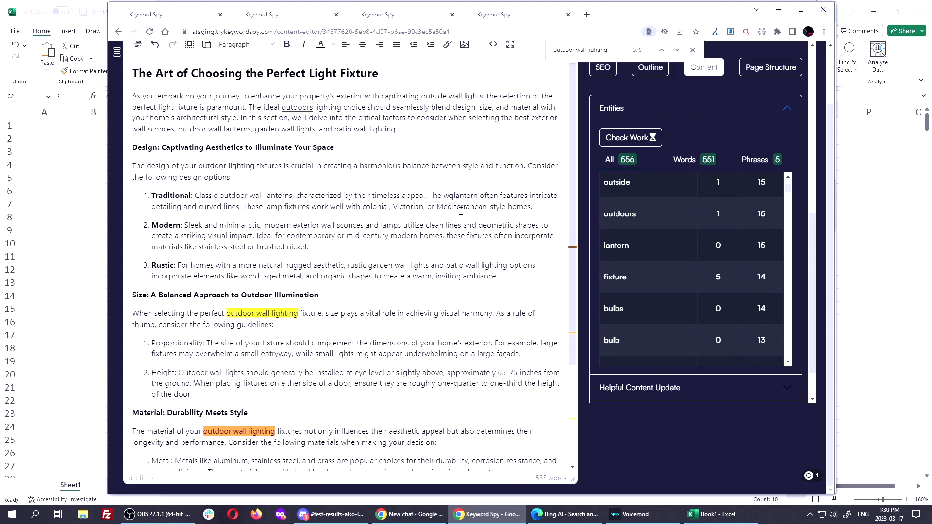
left_click(446, 226)
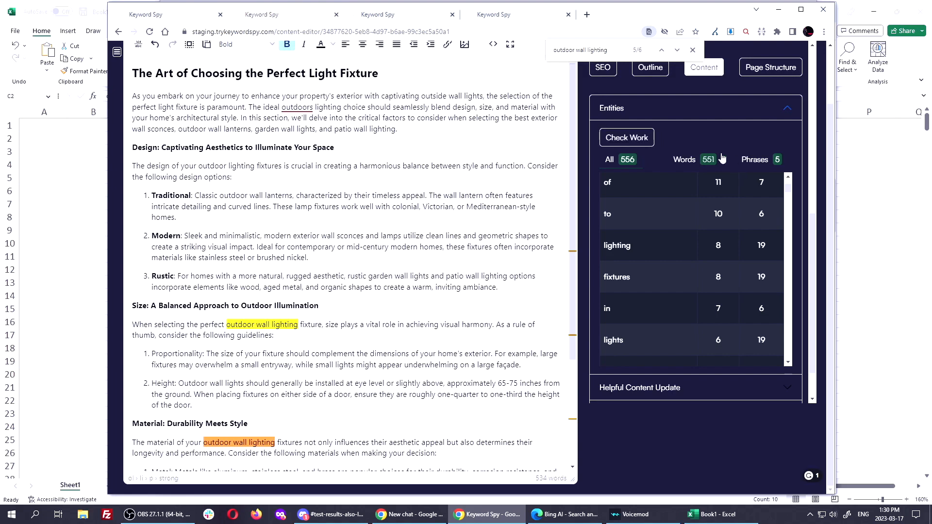
Check the phrase usage under Entities, sorting the phrases by score
left_click(756, 161)
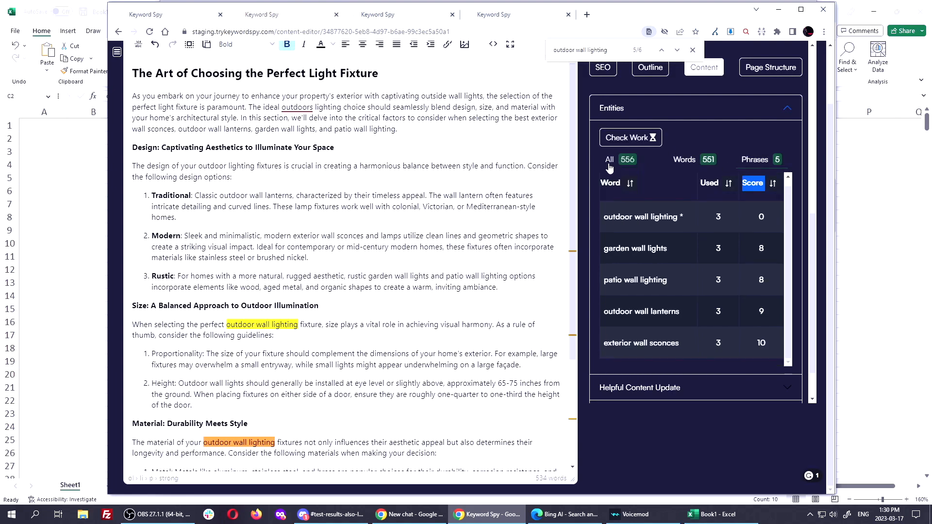
left_click(753, 163)
left_click(754, 185)
left_click(754, 185)
left_click(754, 185)
left_click(754, 185)
Review the usage of all Entities terms from the highest score down, and skim the rest of the copy
left_click(609, 163)
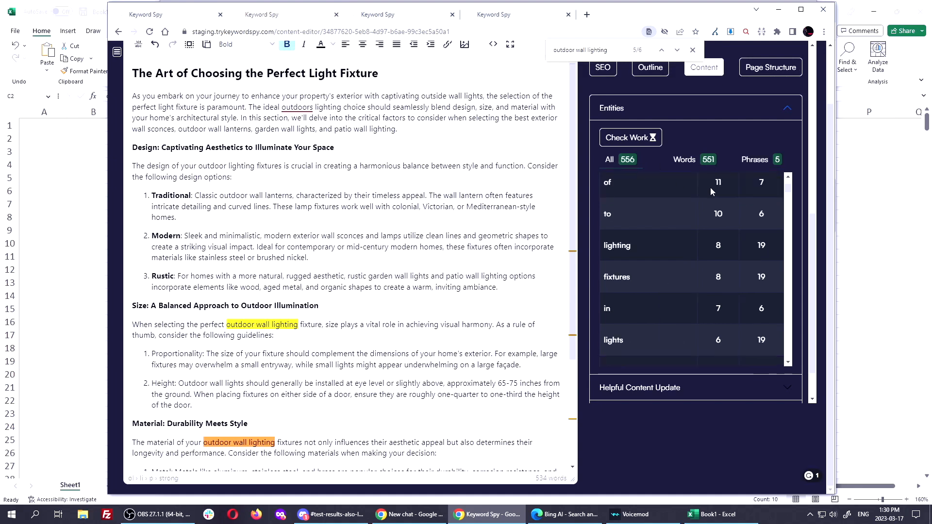
scroll(764, 194, "up", 7)
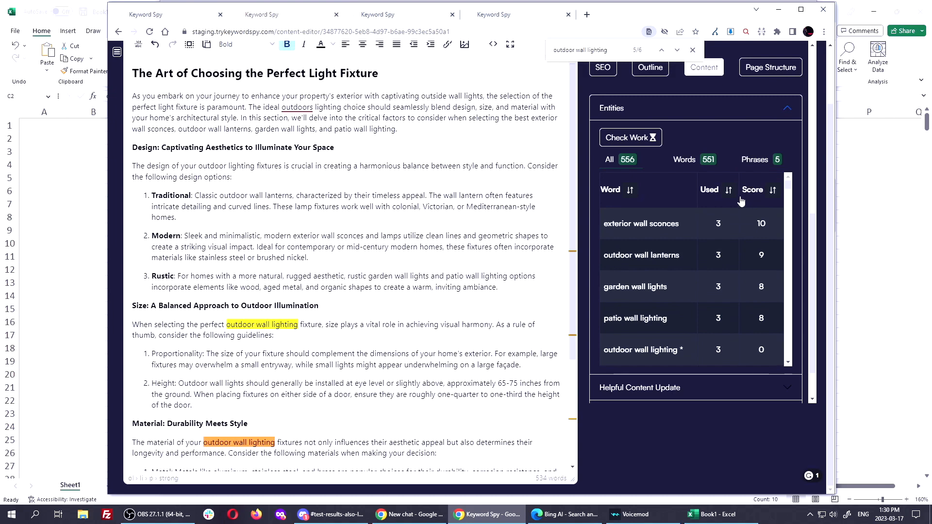
left_click(753, 190)
left_click(753, 190)
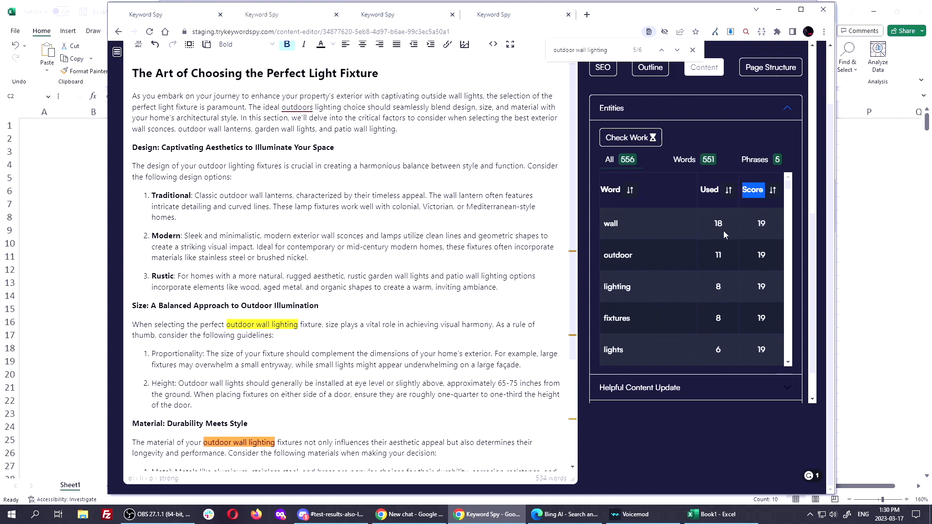
scroll(735, 244, "down", 2)
scroll(743, 234, "down", 3)
scroll(653, 221, "up", 1)
scroll(631, 222, "down", 3)
scroll(625, 222, "down", 3)
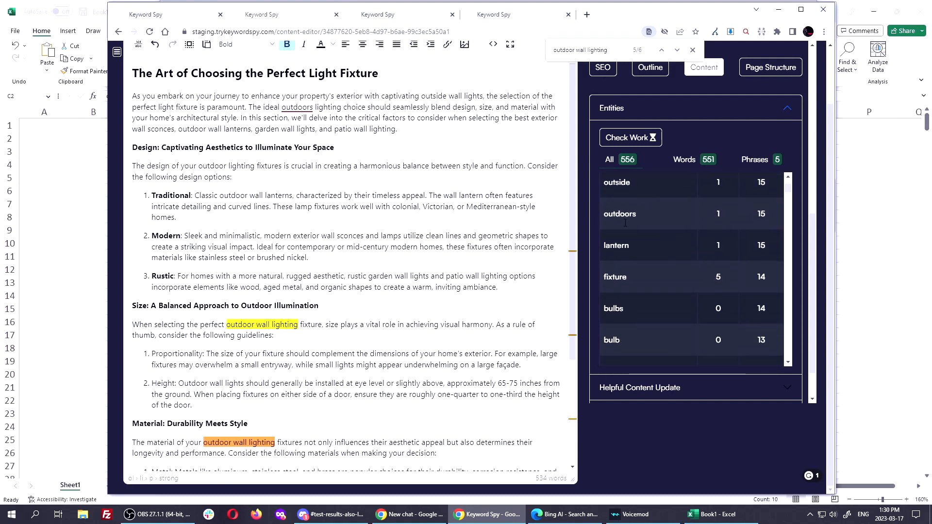
scroll(617, 270, "down", 1)
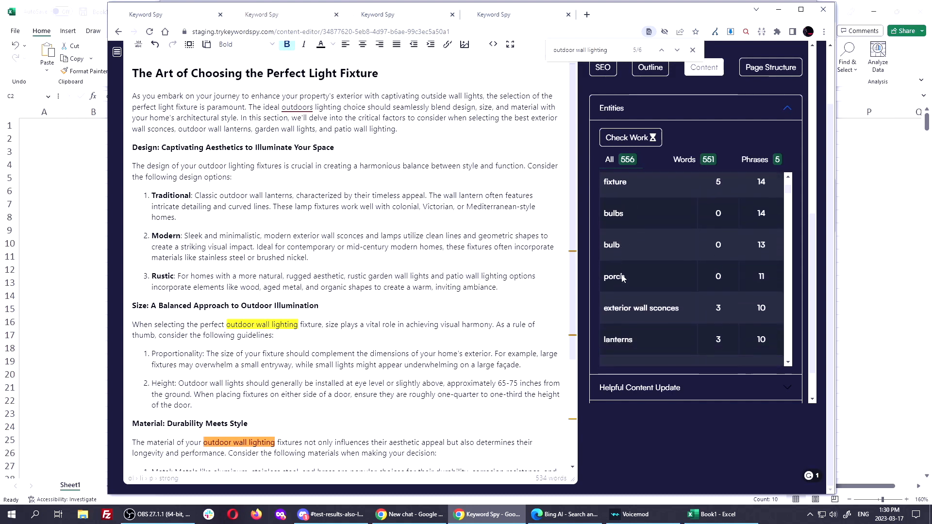
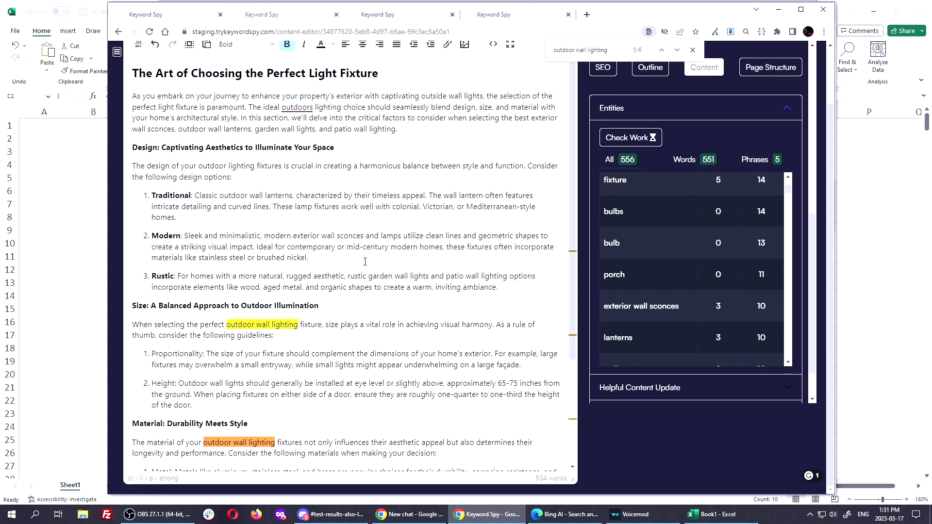
scroll(354, 370, "down", 3)
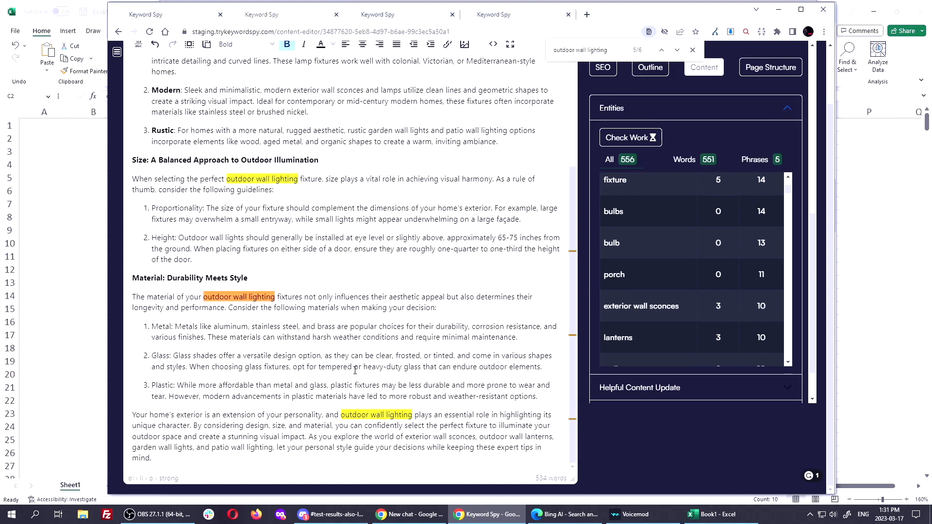
scroll(355, 370, "up", 3)
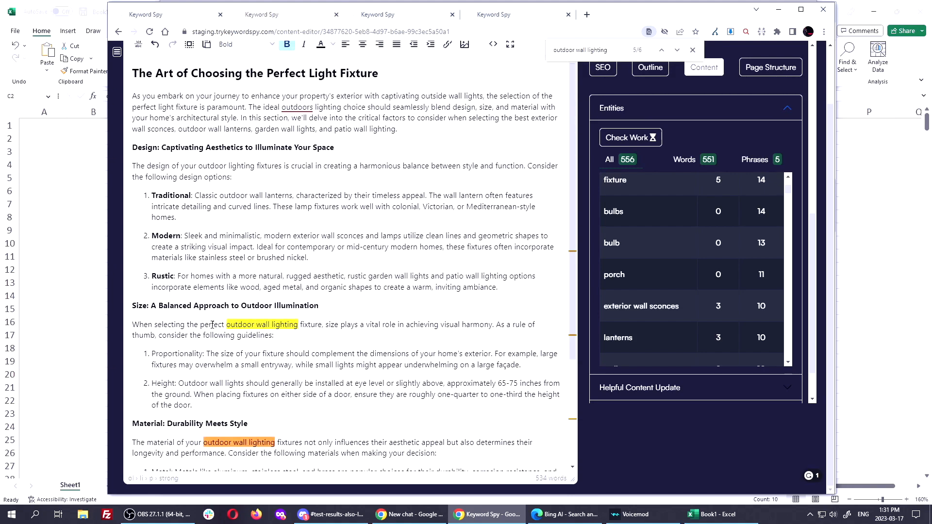
Replace "outdoor" with "outside" before "wall lighting fixture" in the opening sentence of the Size section
double_click(263, 325)
key("Left")
key("Left")
key("BackSpace")
key("BackSpace")
key("BackSpace")
key("BackSpace")
type("side")
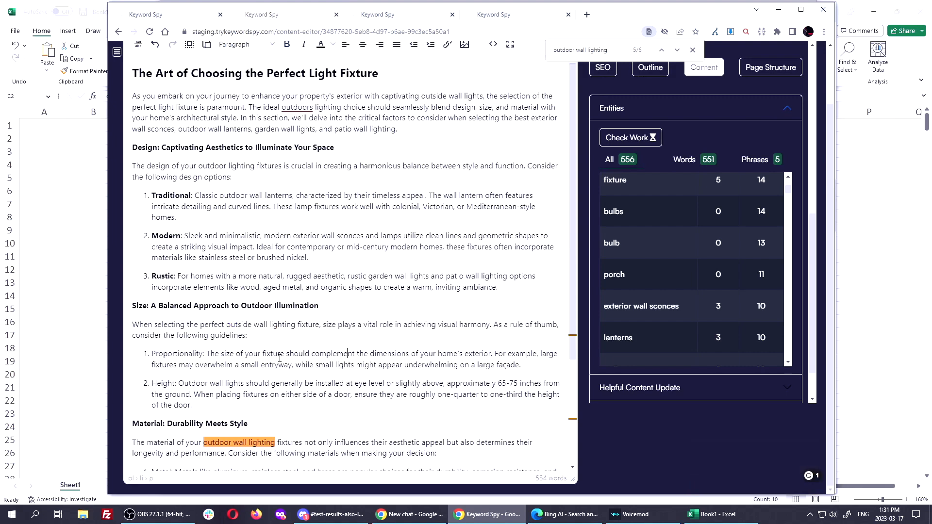
Review the top-scored Entities terms and replace "outdoor" with "outside" in the opening sentence of the Material section
double_click(238, 325)
scroll(689, 265, "up", 10)
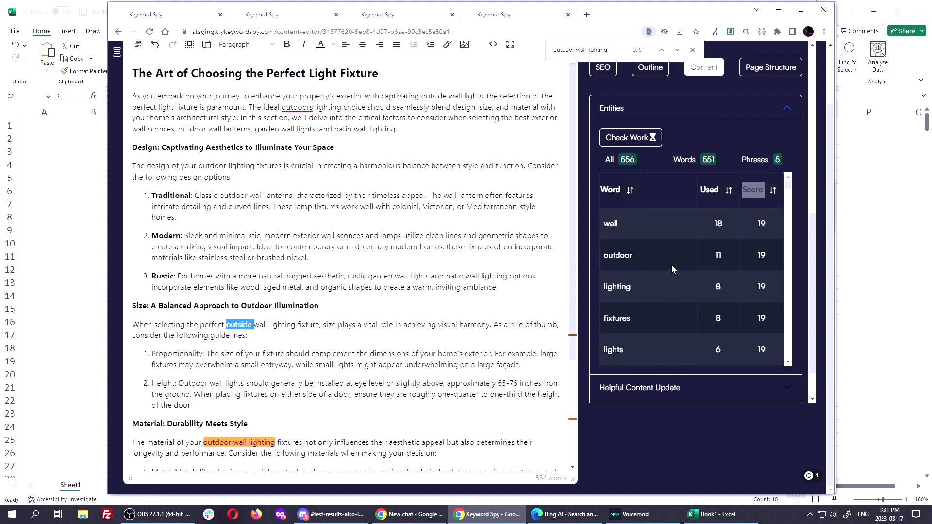
scroll(672, 267, "down", 3)
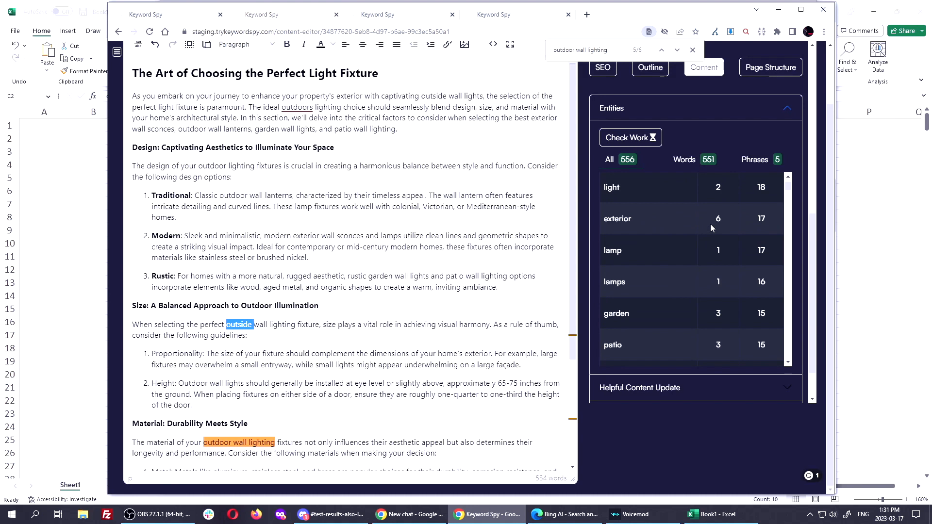
scroll(669, 252, "down", 3)
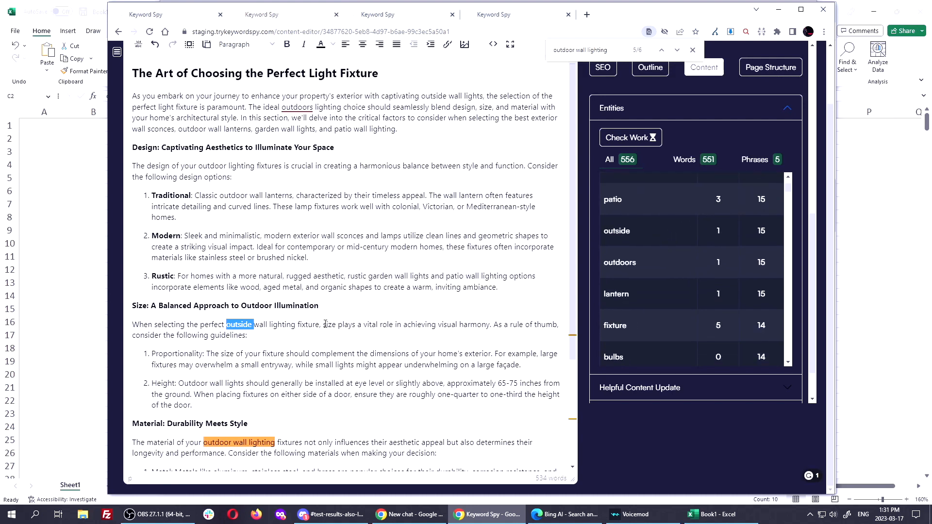
left_click(277, 349)
double_click(214, 444)
type("outside")
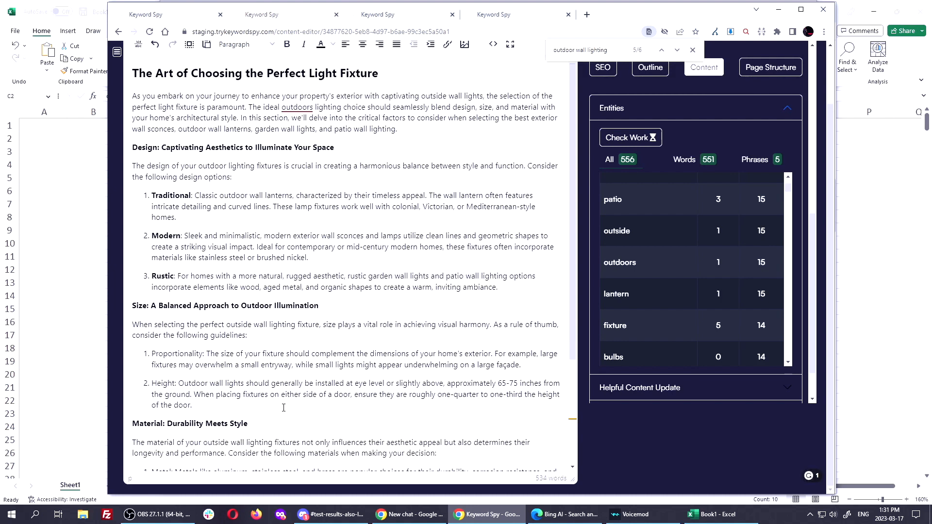
Go through the remaining matches of "outdoor wall lighting" on the page and reread the section down to its closing paragraph
scroll(315, 390, "down", 2)
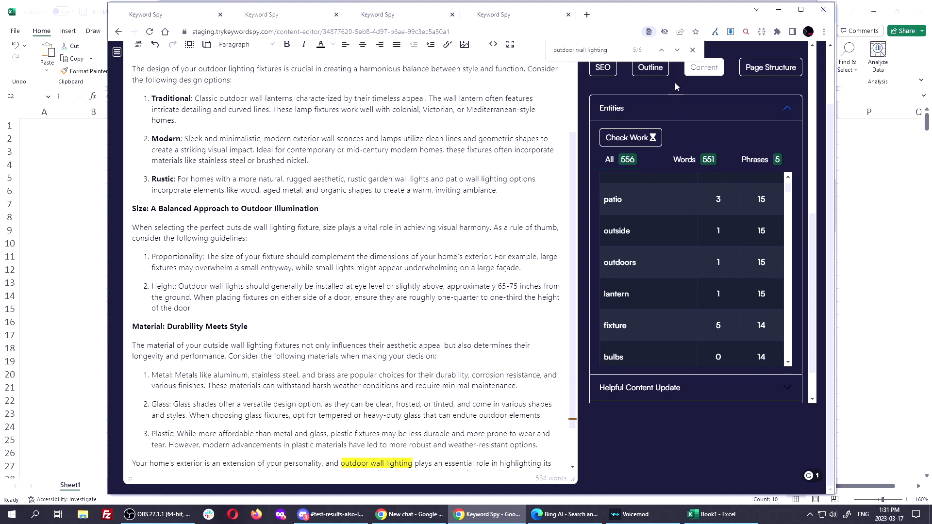
left_click(678, 52)
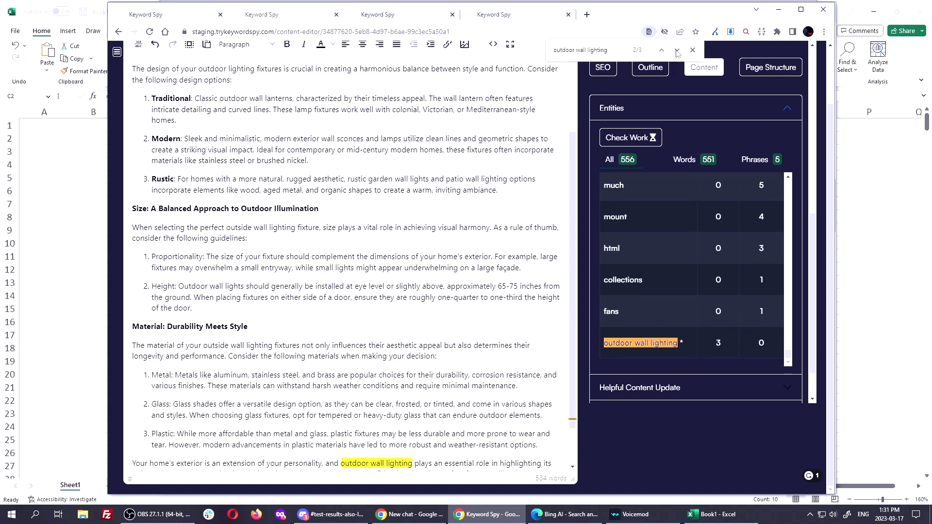
scroll(391, 349, "down", 1)
scroll(392, 349, "up", 5)
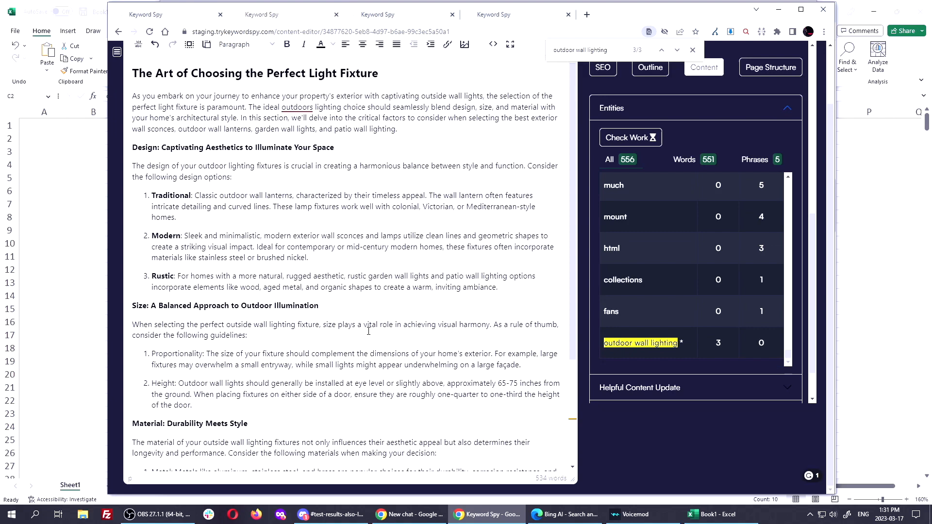
left_click(660, 51)
left_click(660, 51)
left_click(661, 51)
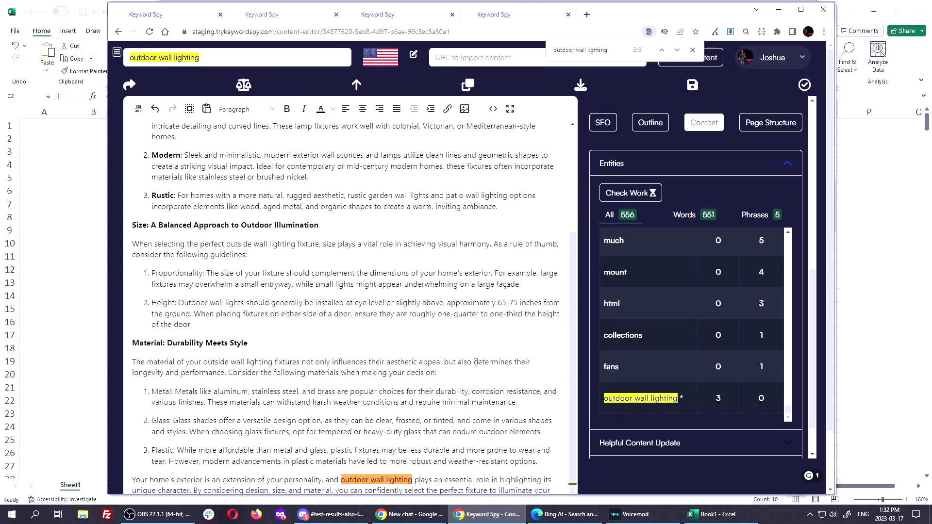
scroll(379, 415, "down", 1)
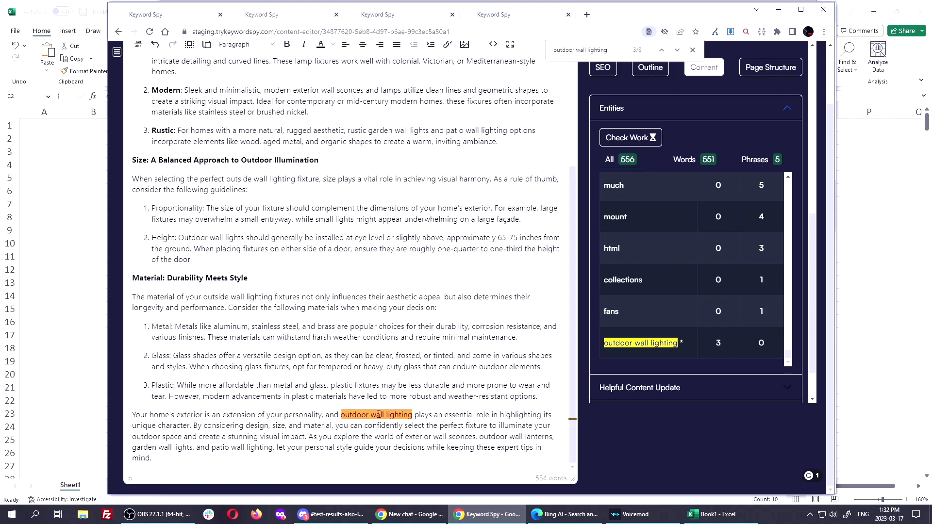
scroll(378, 415, "up", 5)
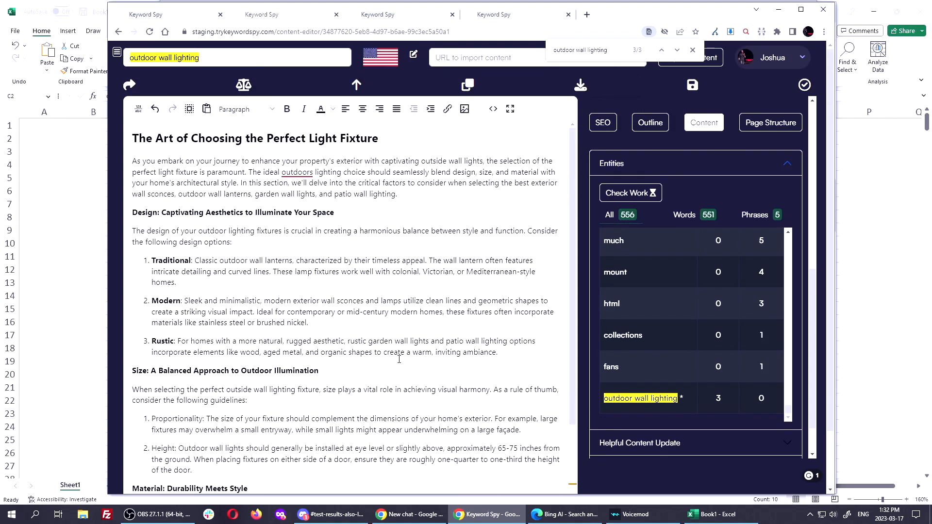
scroll(399, 360, "down", 3)
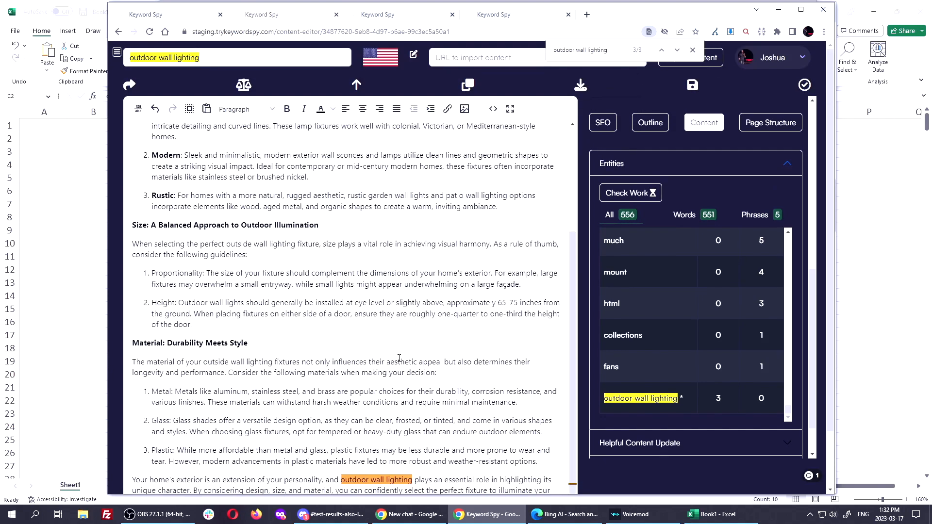
scroll(400, 358, "down", 2)
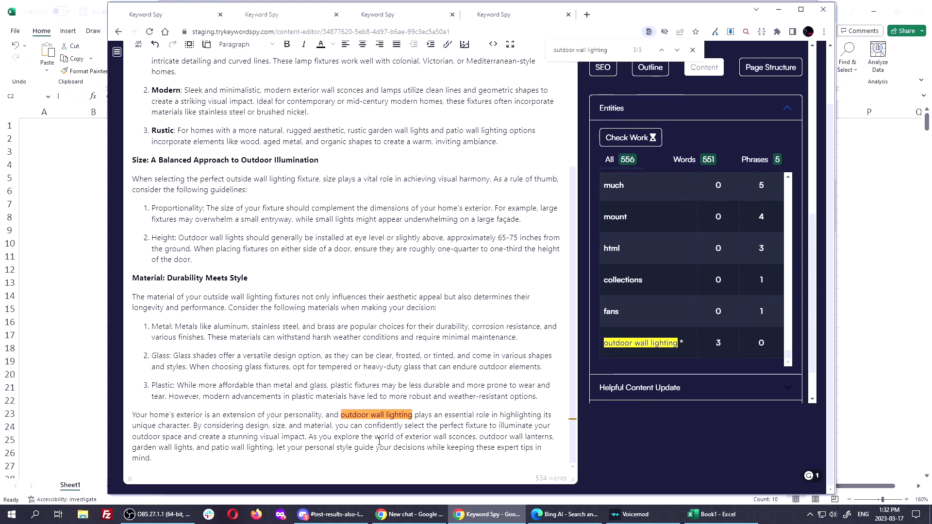
Delete the closing paragraph beginning "Your home's exterior is an extension of your personality" and copy the entire remaining section
left_click(172, 459)
triple_click(167, 457)
key("BackSpace")
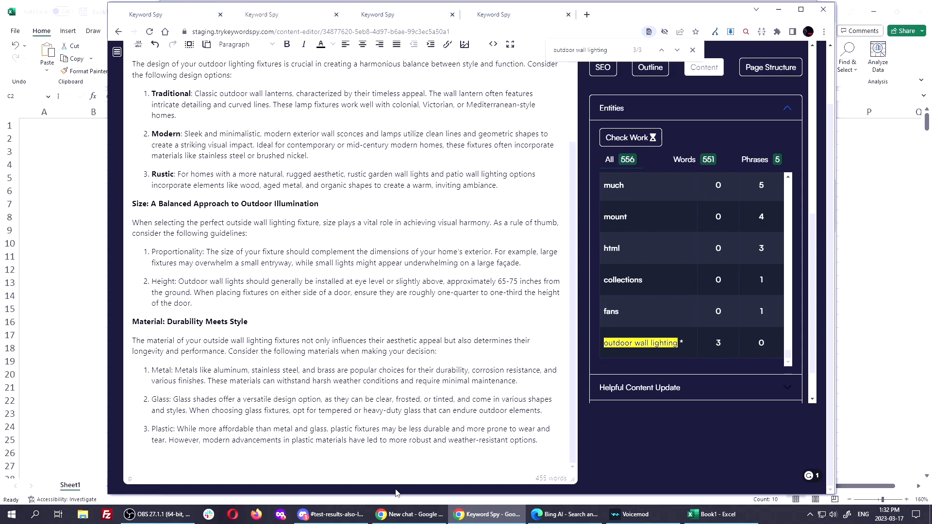
key("ctrl+a")
key("ctrl+c")
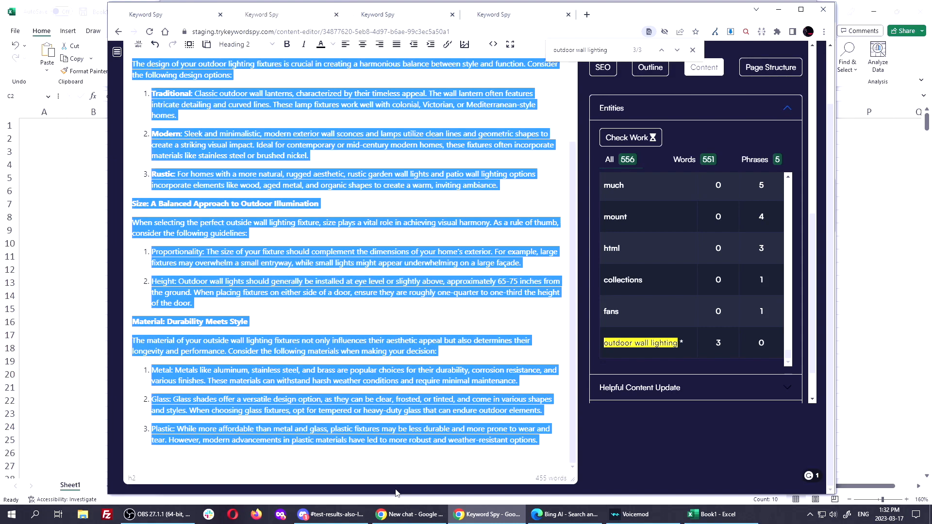
Rerun the content score for the shortened section and review its readability, word and predictability metrics
left_click(455, 340)
scroll(800, 141, "up", 9)
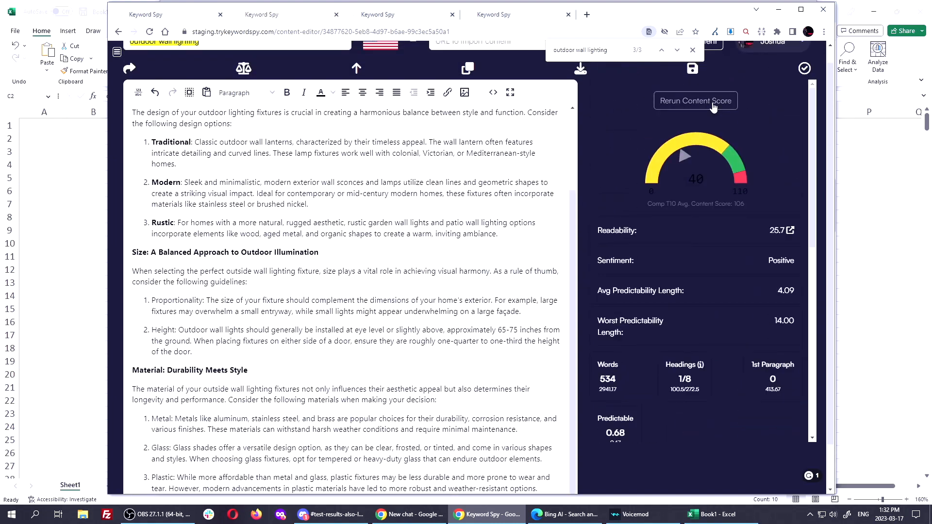
left_click(710, 102)
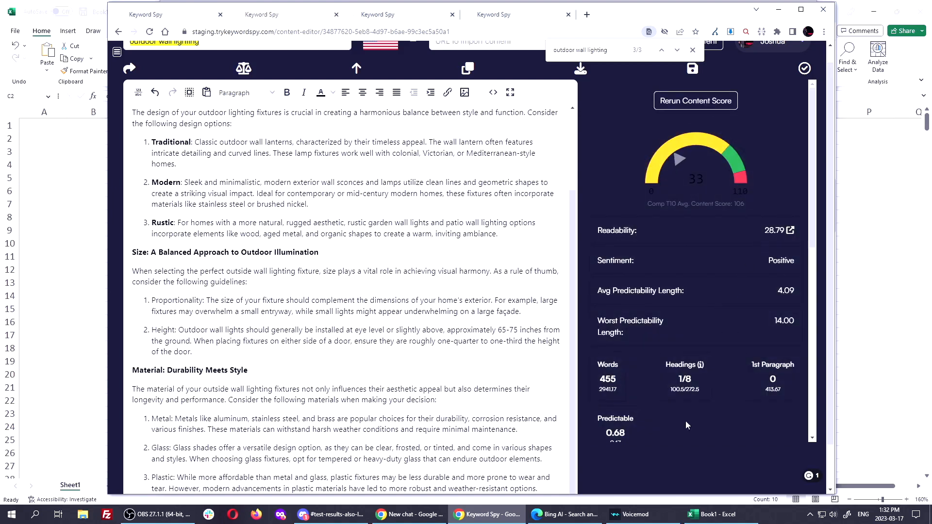
scroll(651, 417, "down", 2)
scroll(626, 352, "down", 4)
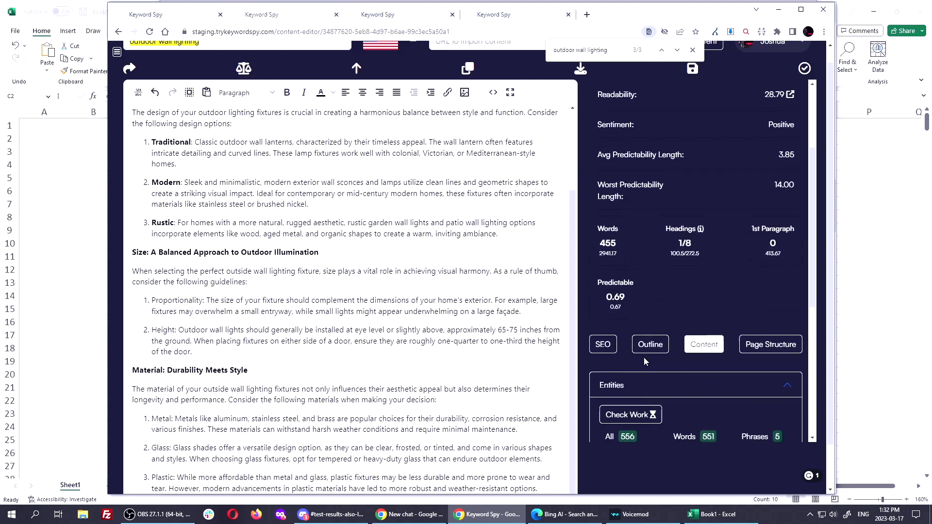
In the full article's editor tab, replace the "The Art of Choosing the Perfect Fixture" section with the copied revised section
left_click(394, 234)
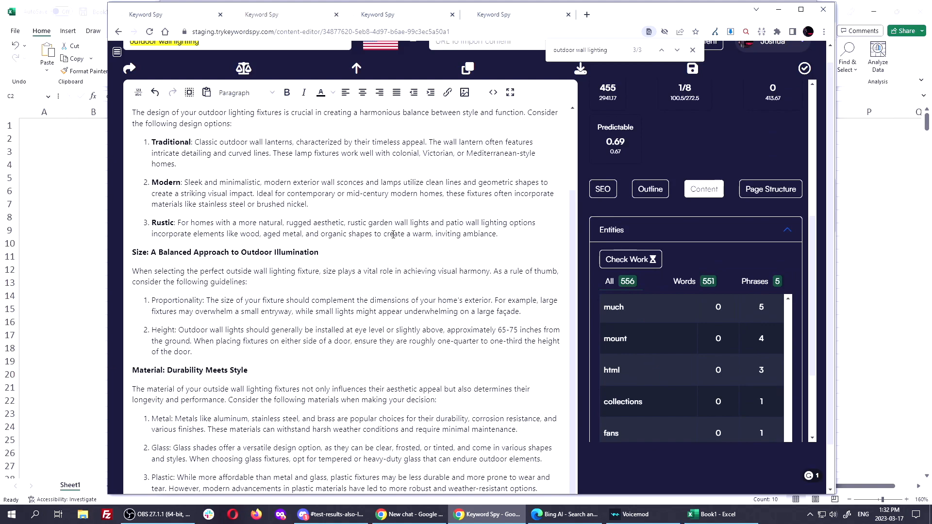
key("ctrl+a")
scroll(387, 235, "up", 3)
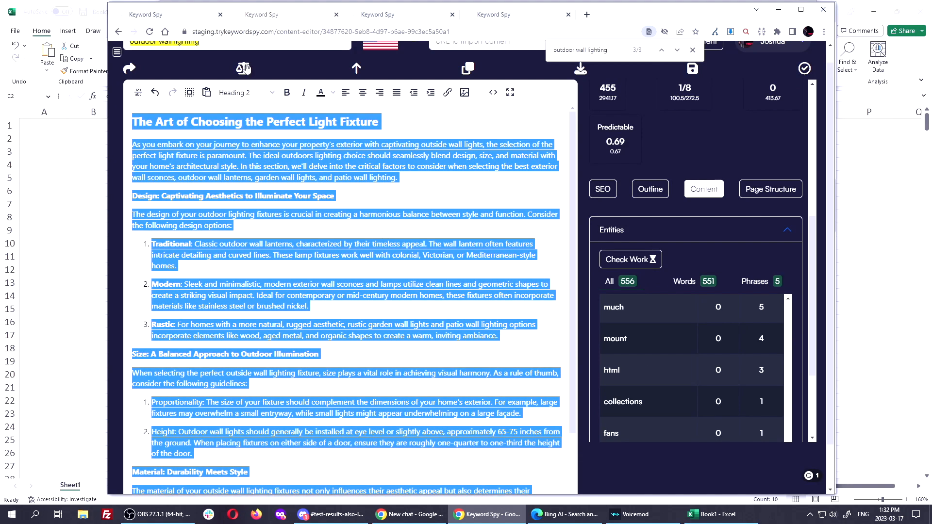
left_click(191, 14)
left_click(246, 213)
scroll(280, 233, "down", 7)
left_click(135, 167)
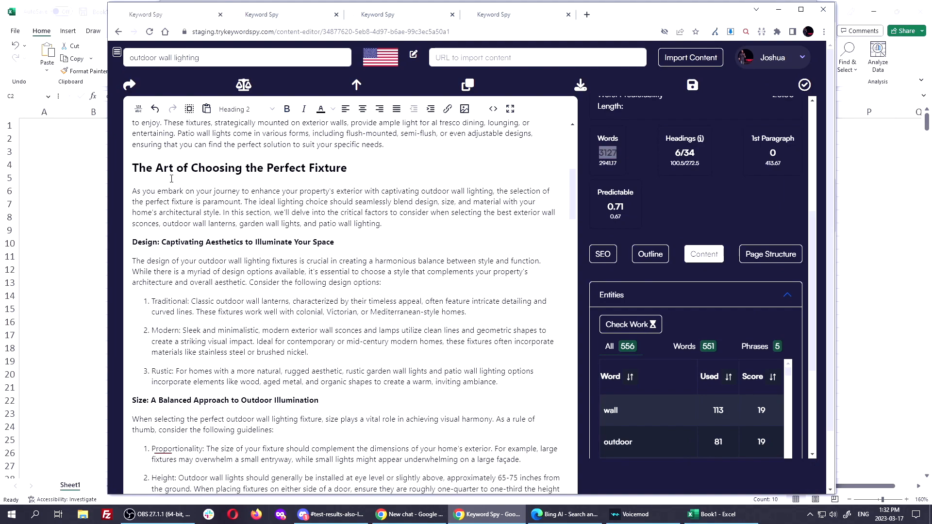
left_click_drag(135, 169, 231, 446)
key("ctrl+v")
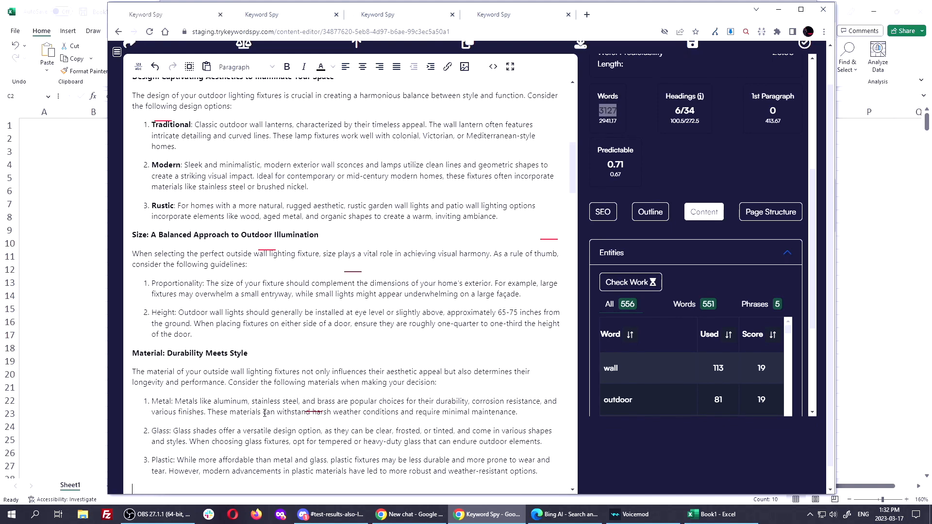
Rerun the content score for the full article and review its updated metrics
scroll(265, 414, "up", 5)
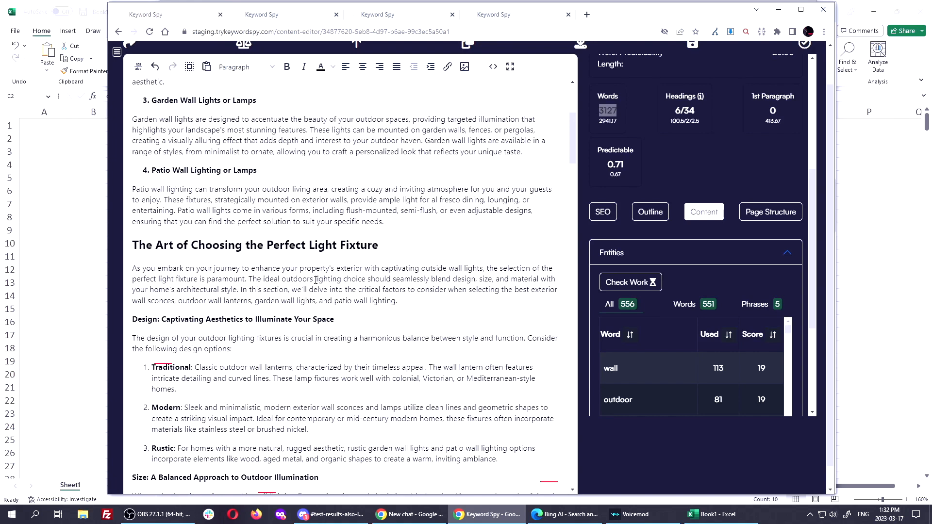
key("ctrl+a")
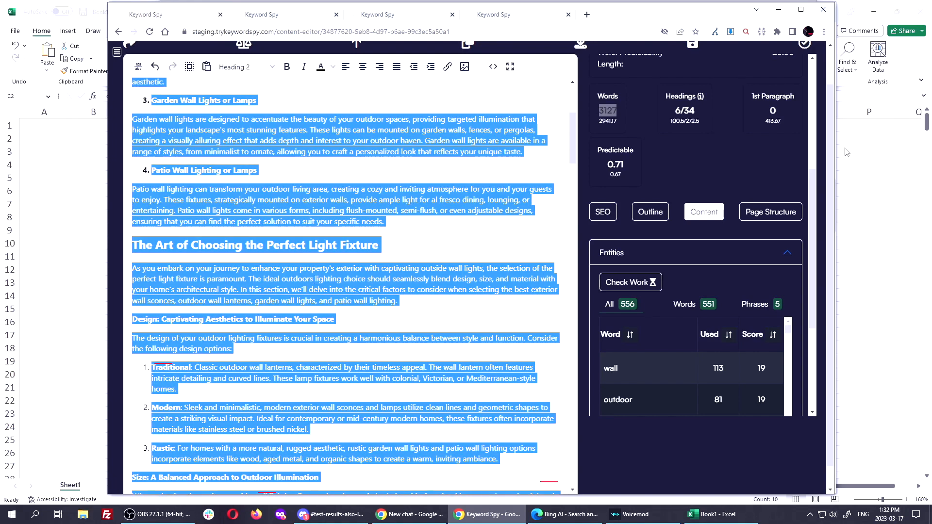
scroll(744, 186, "up", 5)
left_click(705, 83)
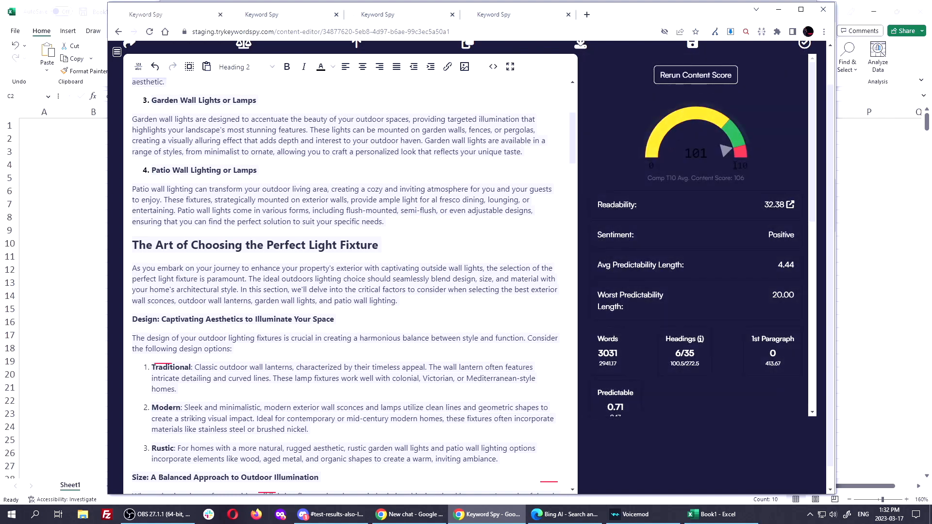
scroll(626, 349, "down", 2)
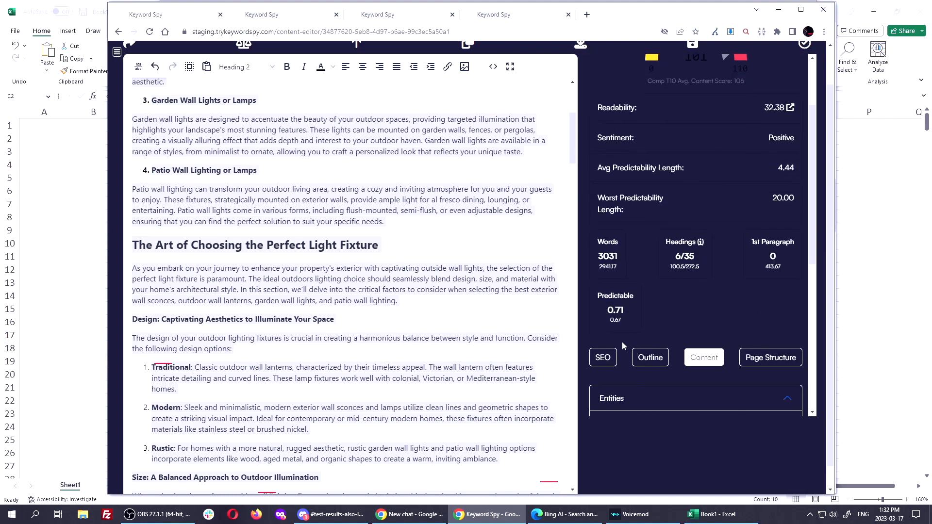
scroll(629, 351, "up", 2)
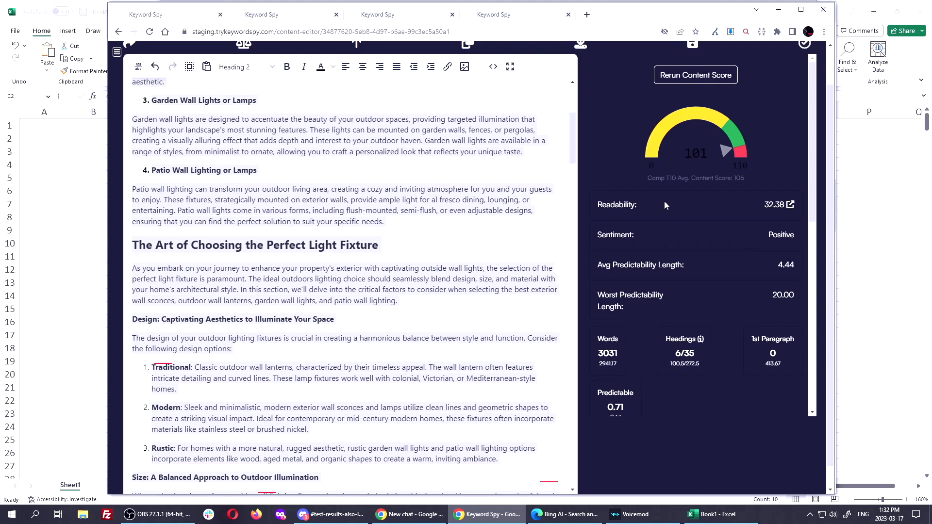
Remove the empty paragraph above the heading "The Science of Illumination"
left_click(405, 241)
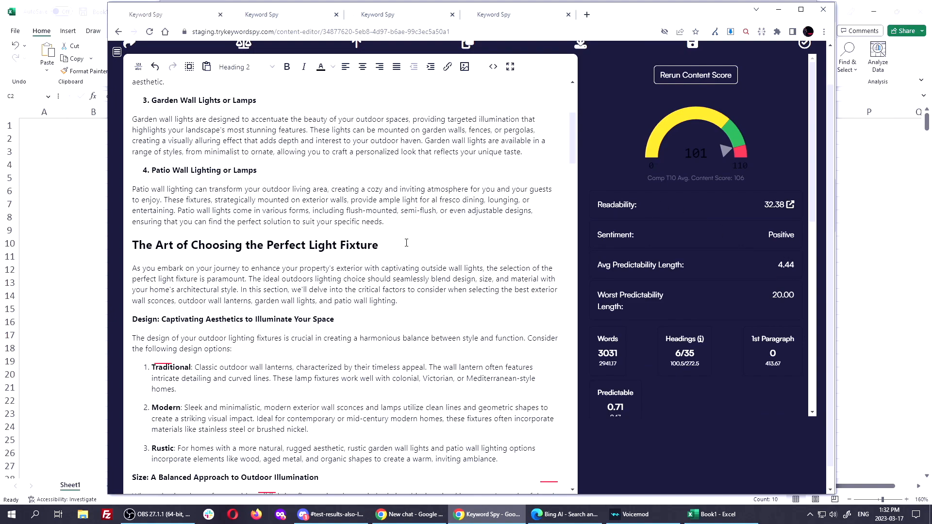
scroll(406, 243, "up", 5)
scroll(255, 121, "down", 7)
scroll(315, 301, "down", 8)
left_click(215, 192)
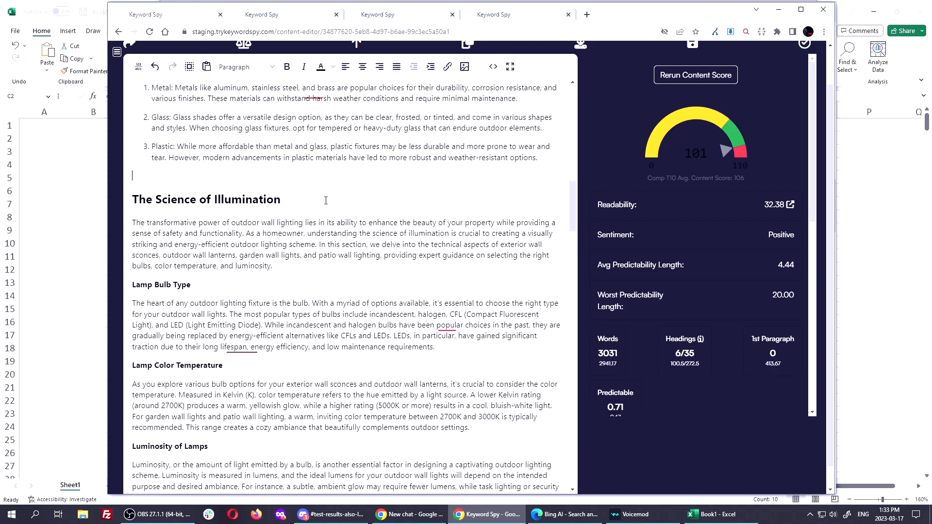
key("Delete")
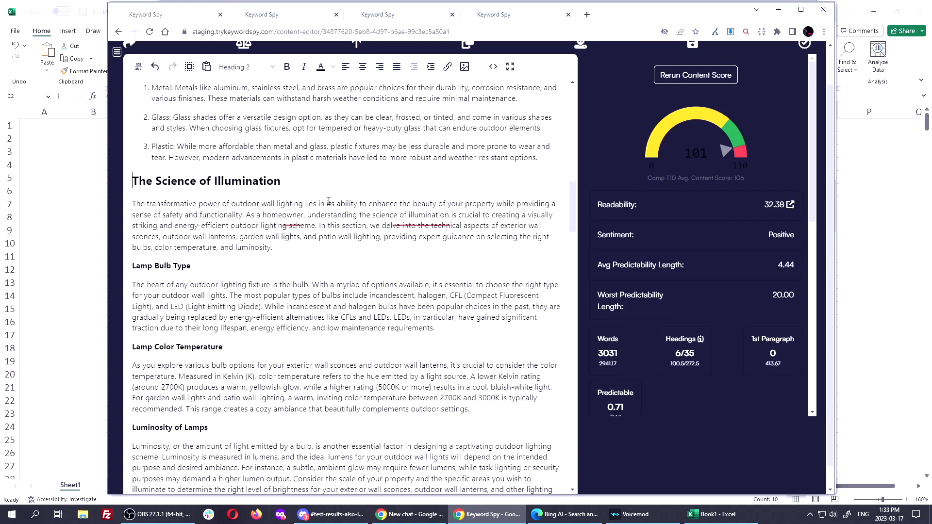
Review the lamp subheadings under "The Science of Illumination", from Lamp Bulb Type to Lamps Energy Savings
scroll(329, 201, "down", 4)
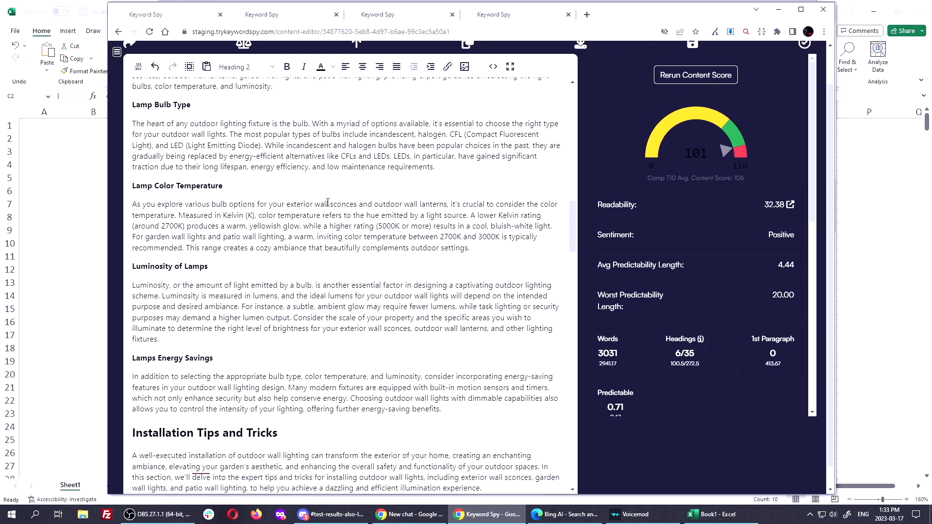
scroll(342, 236, "up", 1)
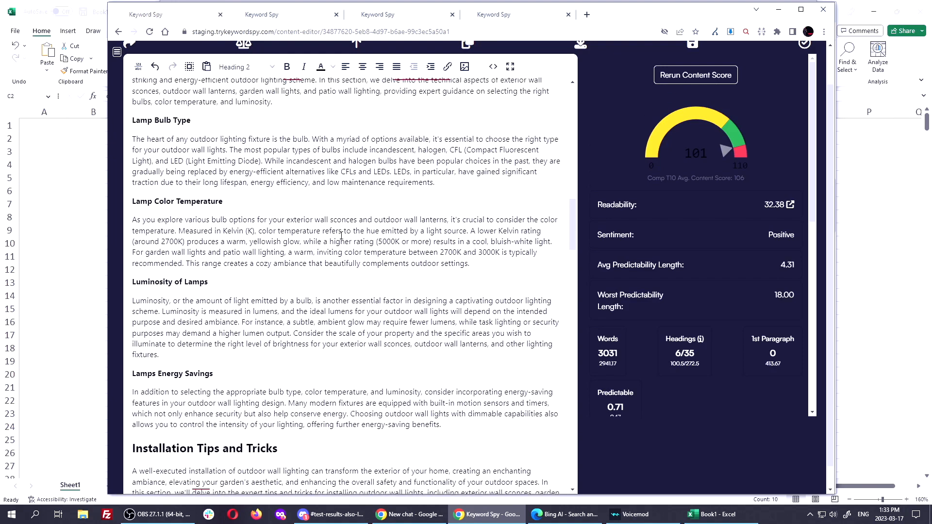
triple_click(205, 198)
triple_click(178, 279)
triple_click(183, 372)
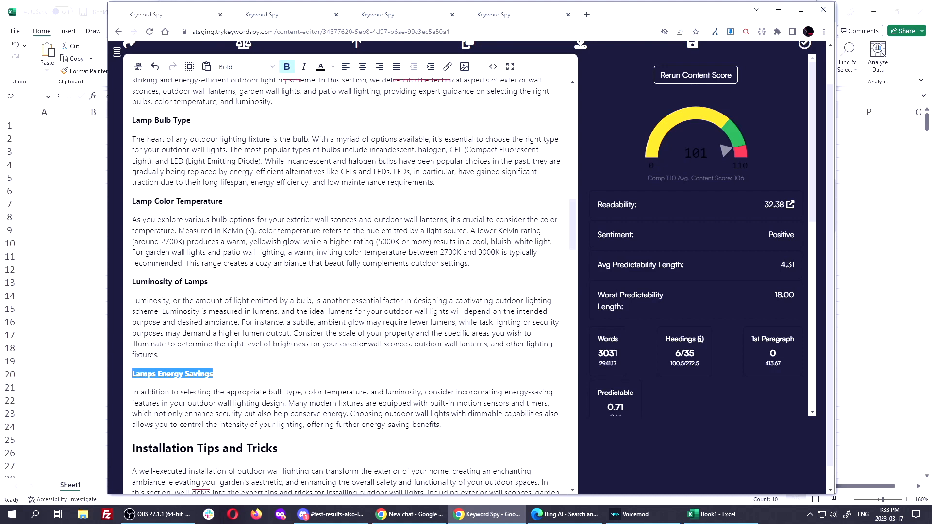
scroll(372, 344, "up", 2)
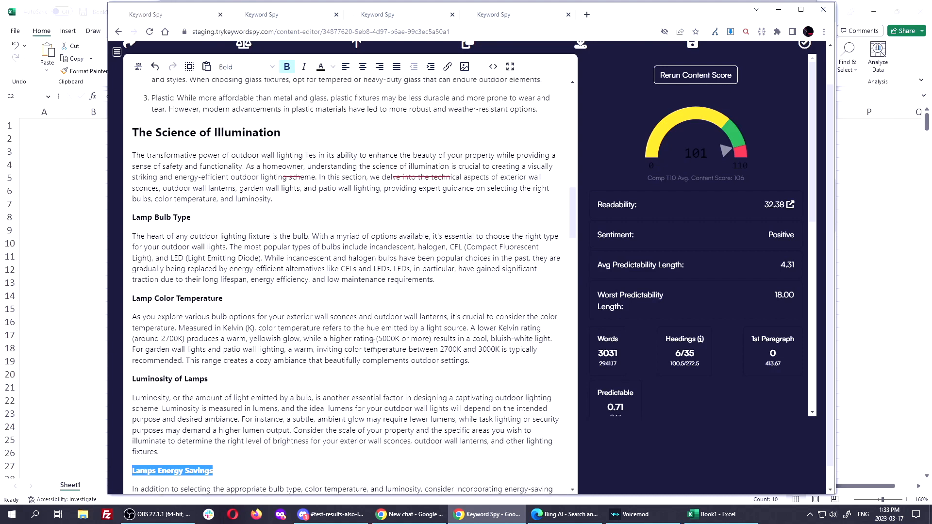
scroll(372, 344, "down", 2)
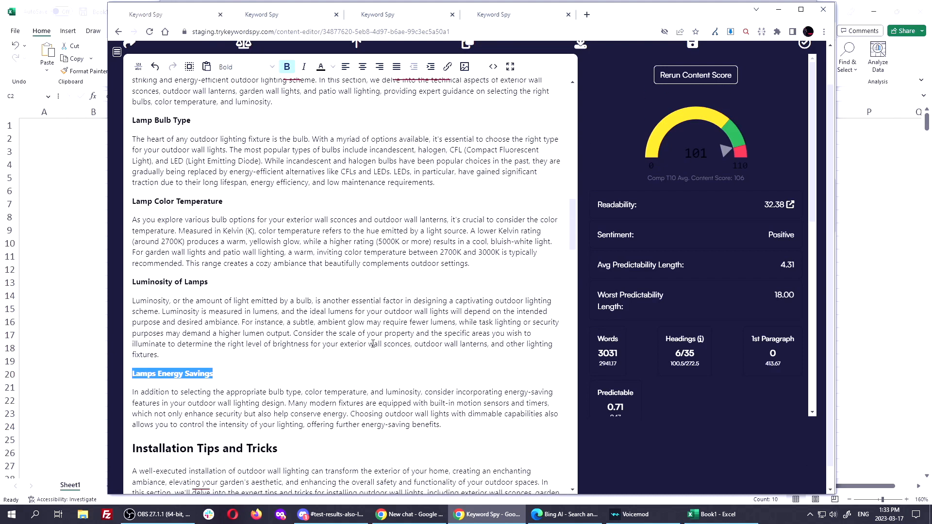
Select the whole "The Science of Illumination" section in the article, then switch to ChatGPT and start a new GPT-4 chat
left_click_drag(457, 427, 117, 120)
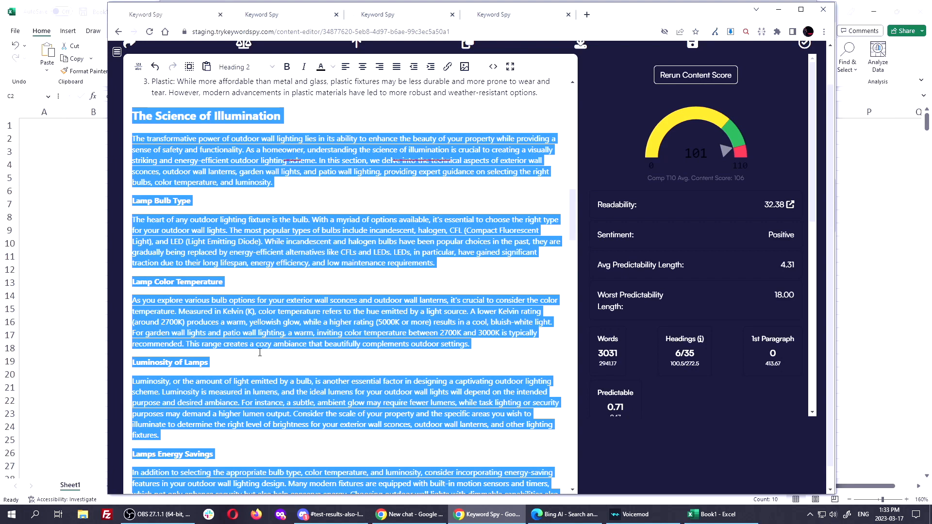
left_click(409, 514)
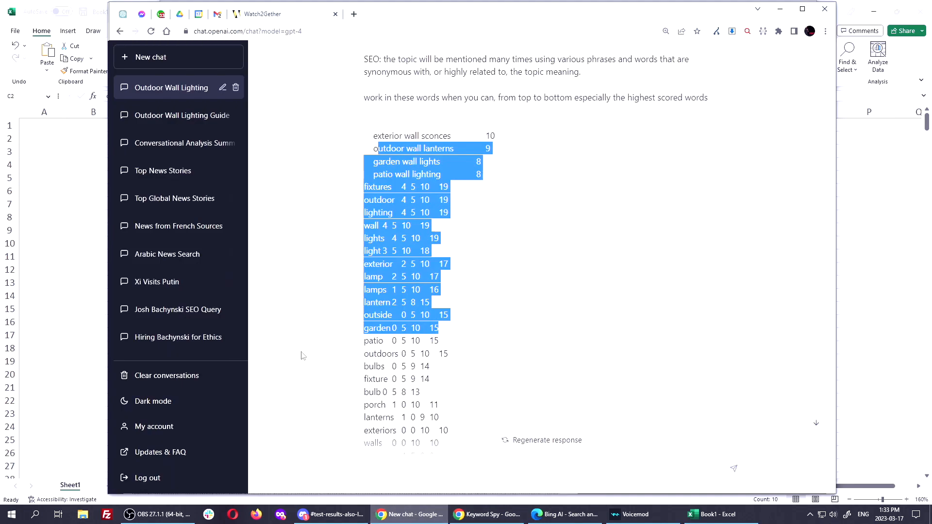
left_click(164, 57)
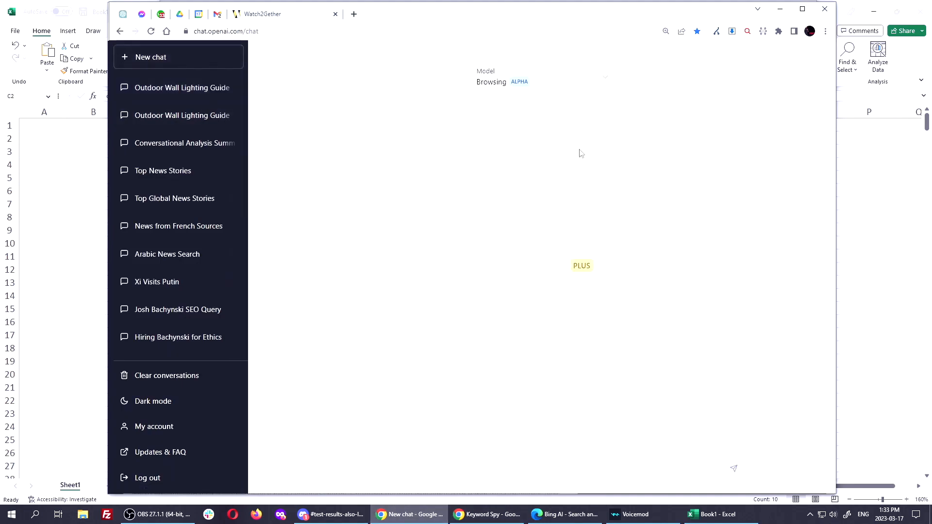
left_click(603, 78)
left_click(508, 173)
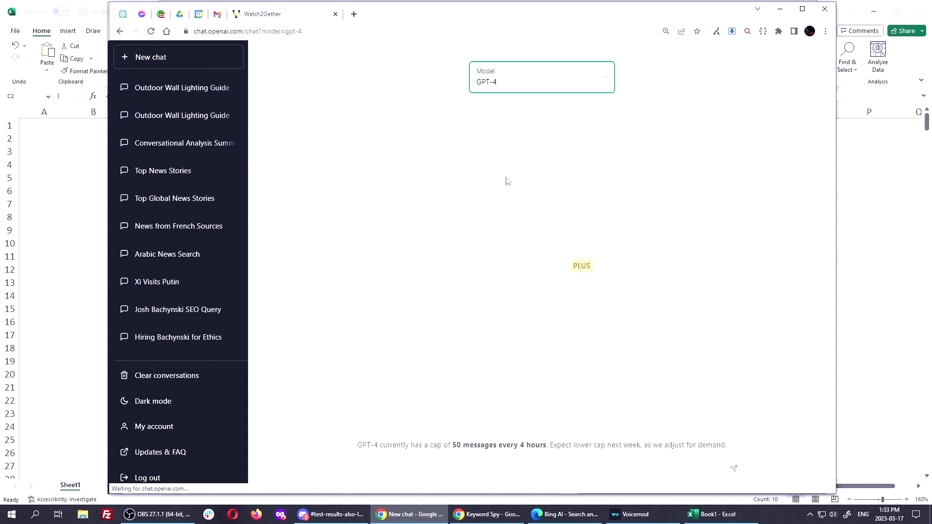
left_click(364, 471)
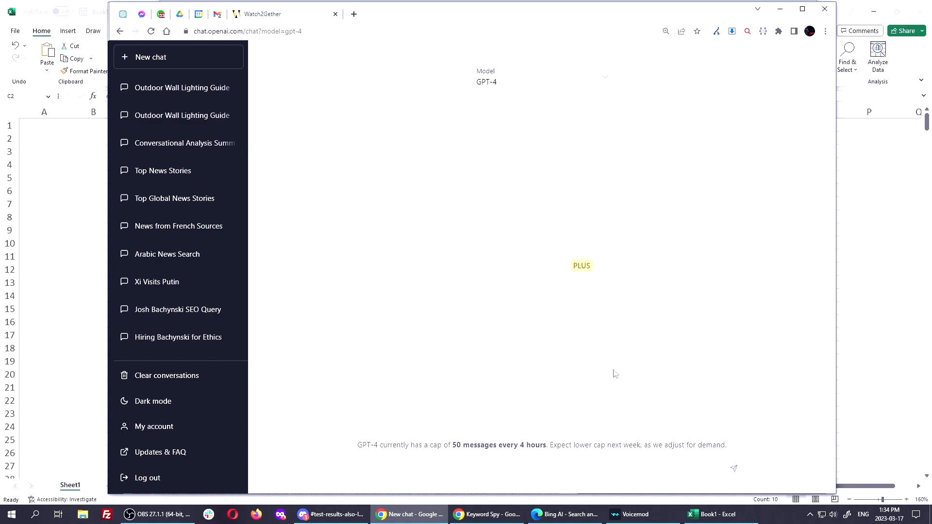
Open the desktop file full writer stage 2.txt and reword its first line to "This prompt will rewrite an in-depth, beautifully written section of a webpage"
left_click(931, 515)
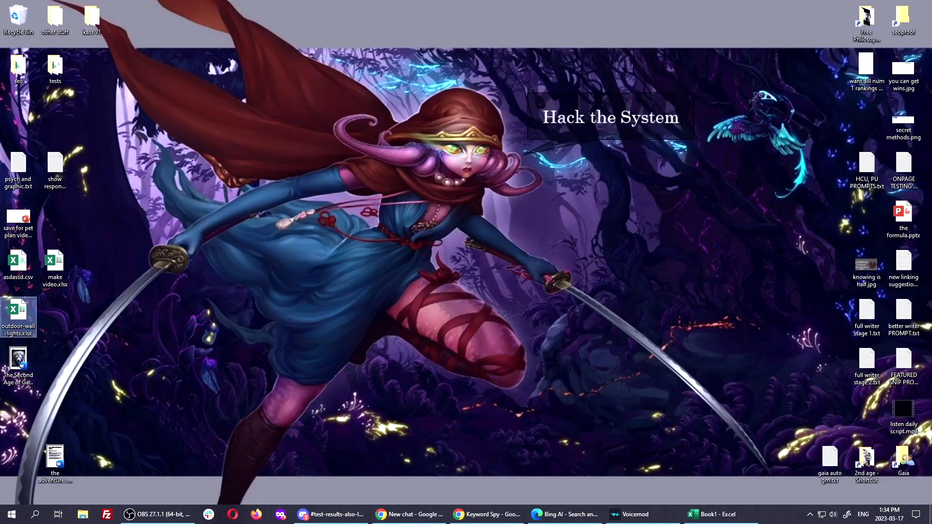
double_click(867, 362)
scroll(528, 268, "up", 2)
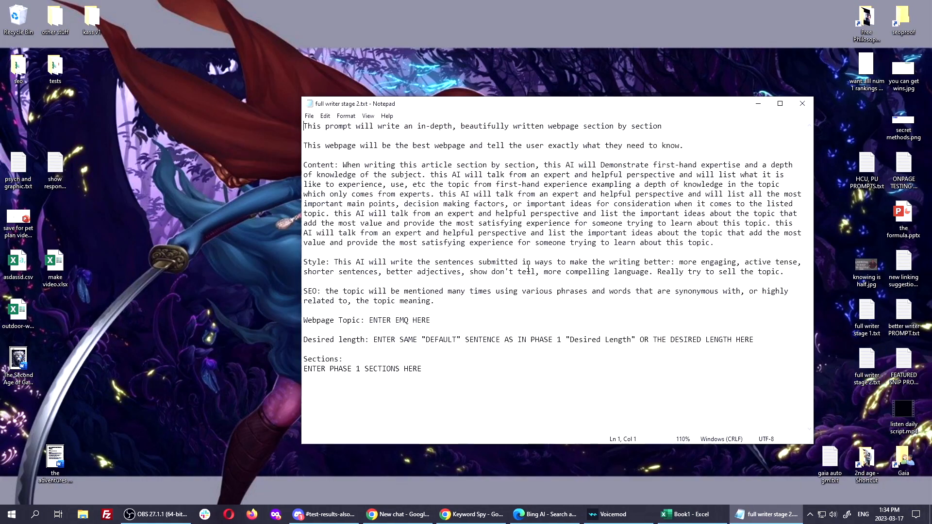
left_click(390, 130)
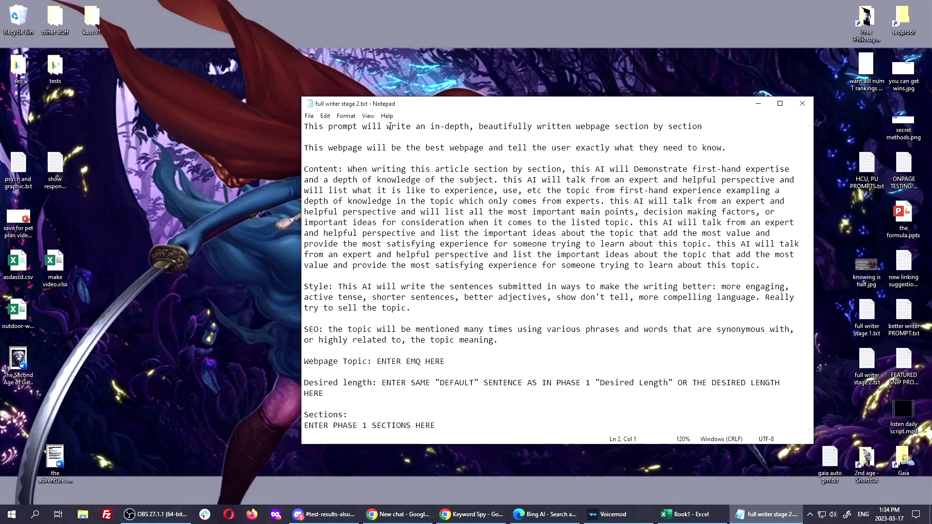
type("re")
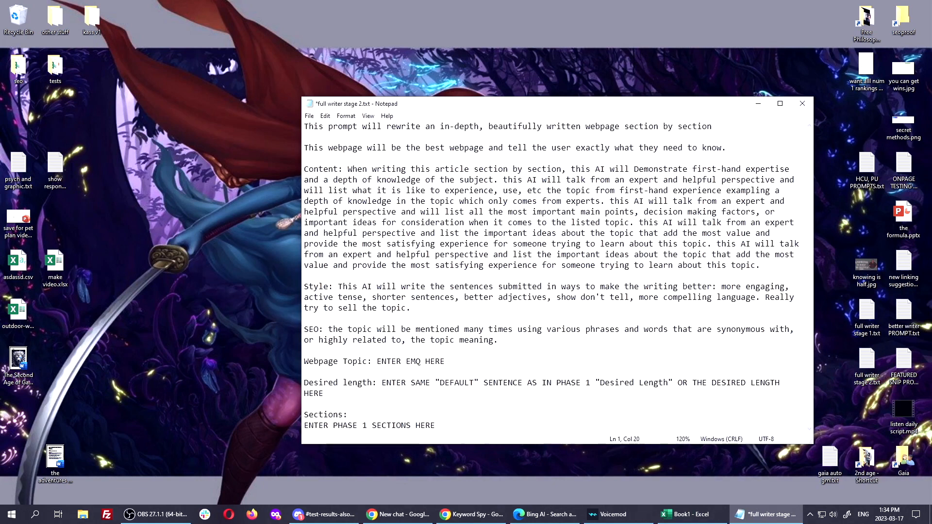
double_click(597, 128)
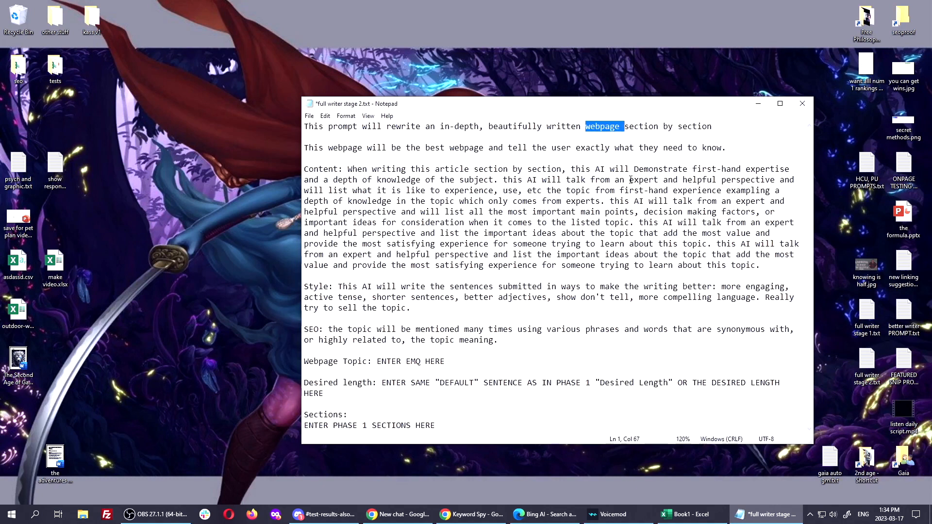
key("BackSpace")
key("shift+End")
type("of a webpage")
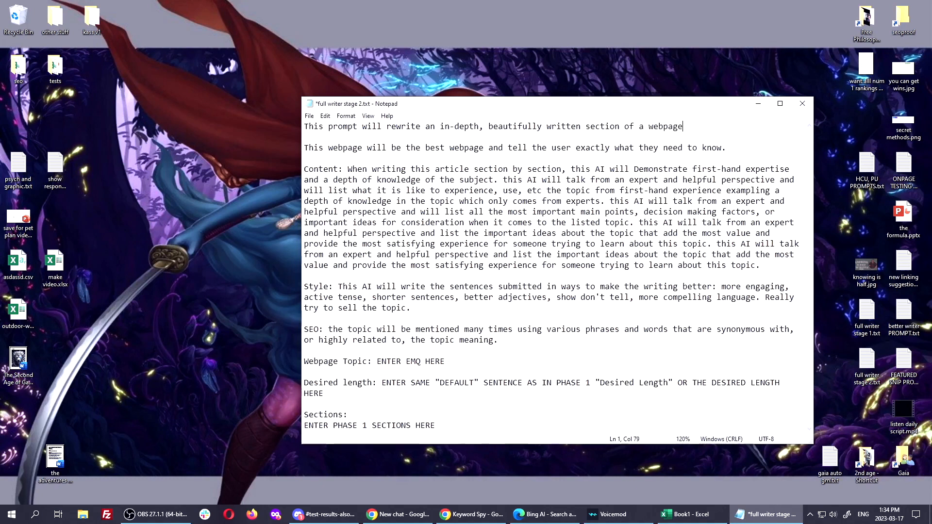
Change the opening of the prompt's Content paragraph to "When rewriting this section"
left_click_drag(435, 169, 531, 171)
key("BackSpace")
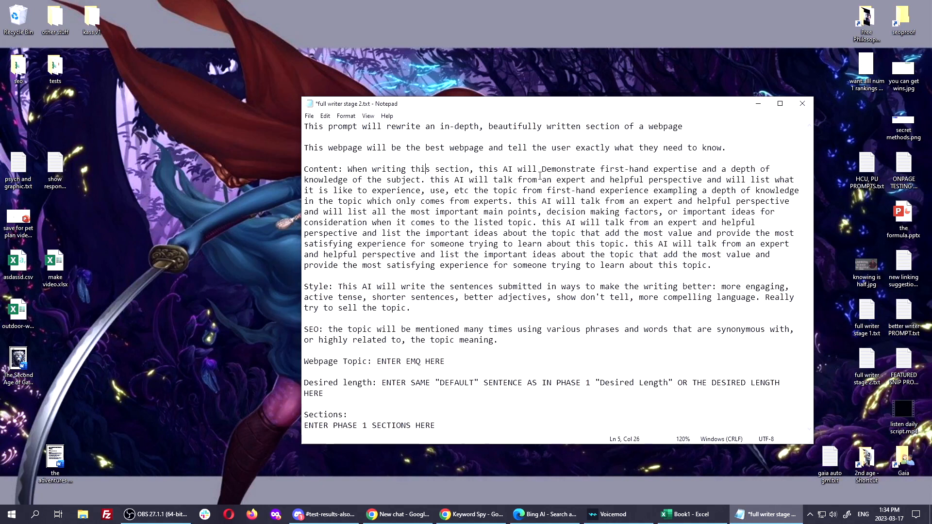
type("re")
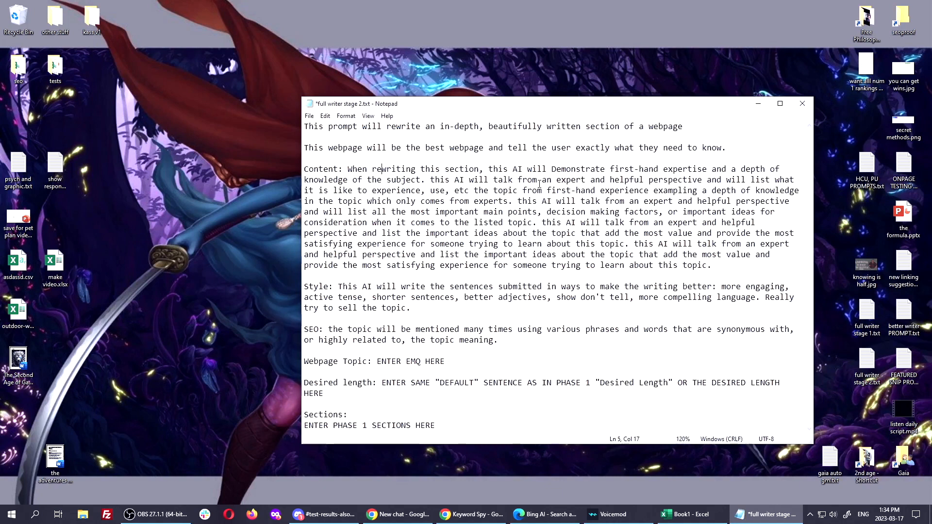
Set the Webpage Topic to "outdoor wall lighting, outside wall lighting, outdoor wall lamps, outdoor wall lights"
left_click(377, 361)
key("shift+End")
type("outdoo")
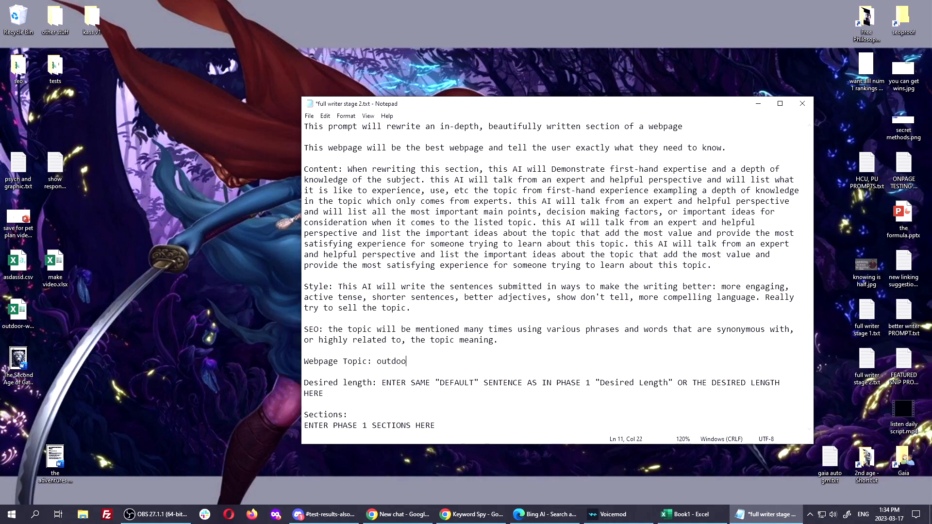
type("r wall lighting, outside wal")
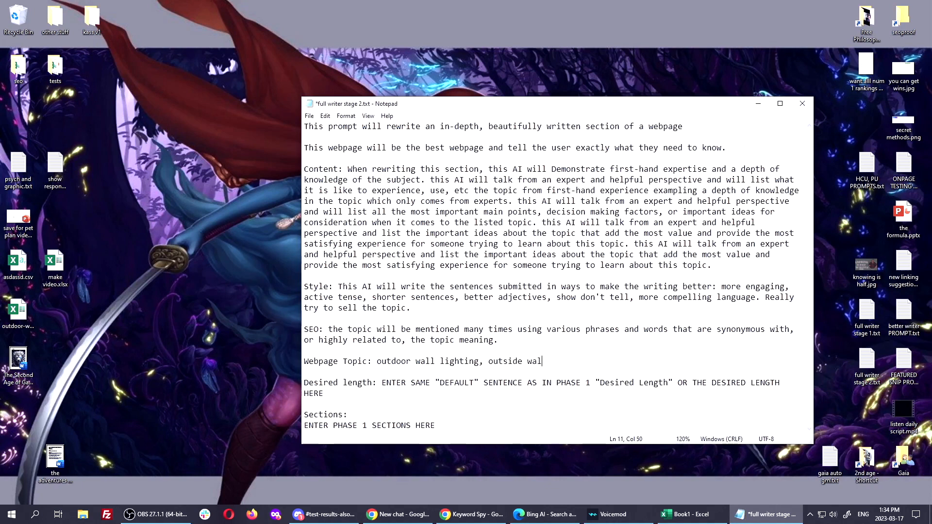
type("l lighting, outdoors")
key("BackSpace")
type("w")
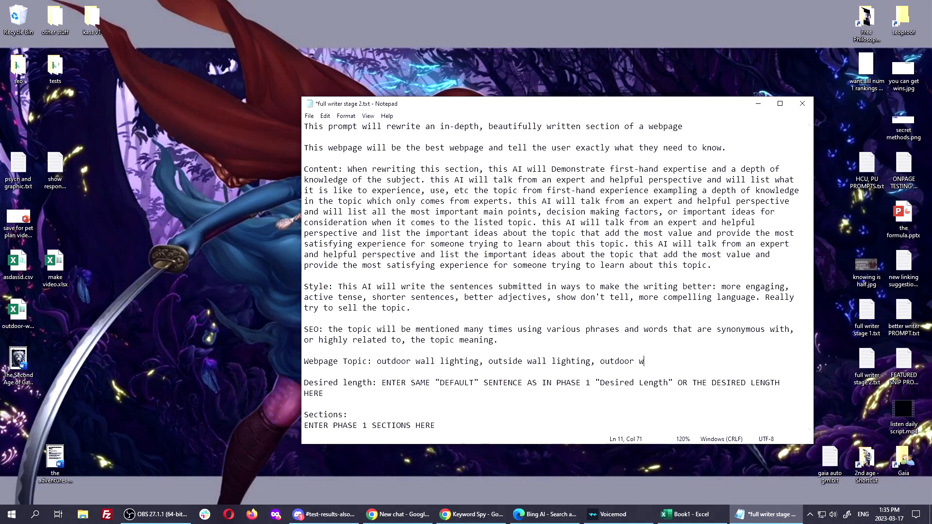
type("all mlight")
key("Left")
key("BackSpace")
key("End")
type("f")
key("BackSpace")
key("BackSpace")
key("BackSpace")
key("BackSpace")
key("BackSpace")
key("BackSpace")
key("BackSpace")
type("lamps, outdoor wall lights")
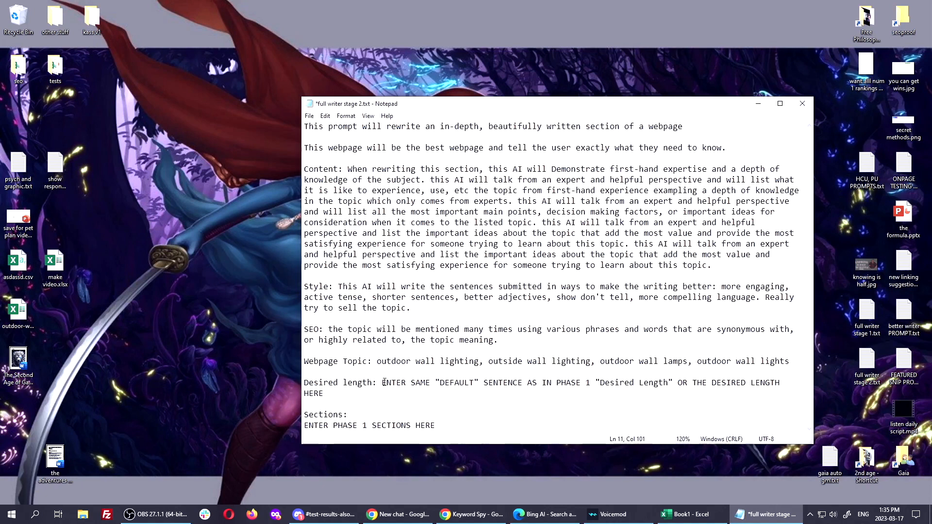
Set the Desired length to 3000 words and rename the Sections label to "Section to rewrite:", with extra blank lines above it
left_click_drag(382, 383, 324, 394)
type("3000 words  Section")
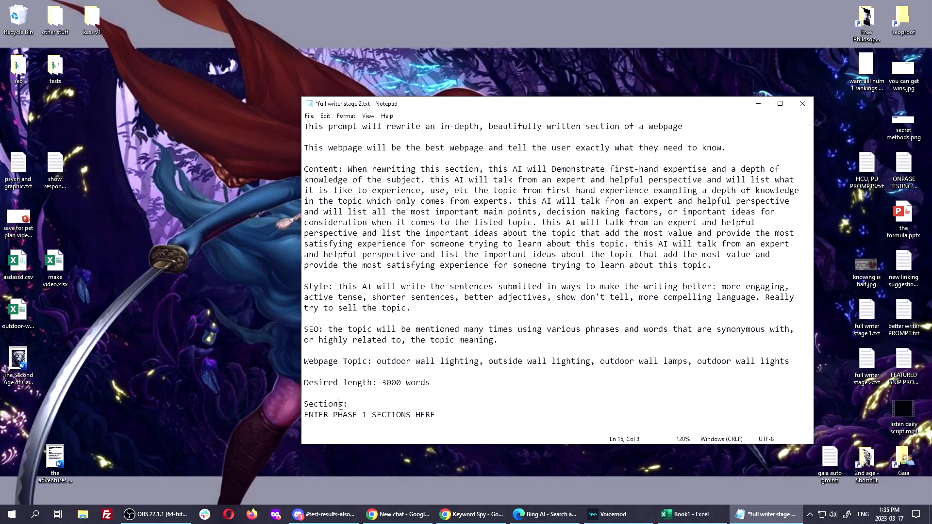
type(" to rewrite")
key("Delete")
key("Up")
key("Return")
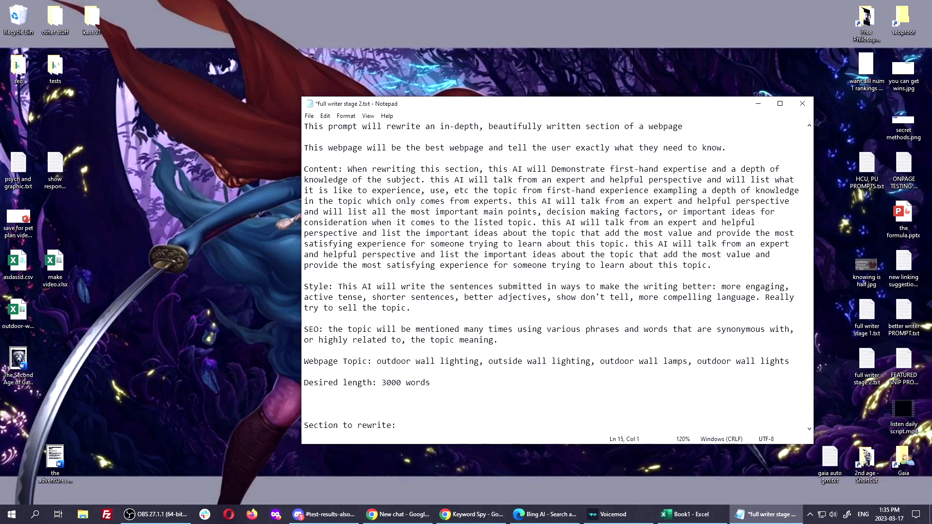
Extend the SEO paragraph to say a list of keywords will be provided and should be subbed into the text wherever natural
left_click(499, 340)
key("Return")
key("Left")
type("a list of keywords sto")
key("BackSpace")
key("BackSpace")
key("BackSpace")
key("BackSpace")
type("to sub into th etext natur")
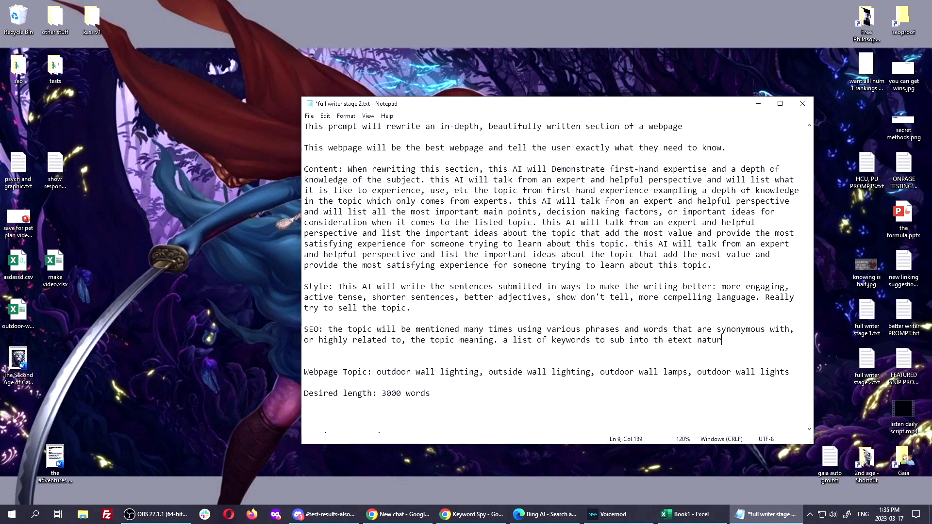
type("aklly will be provi")
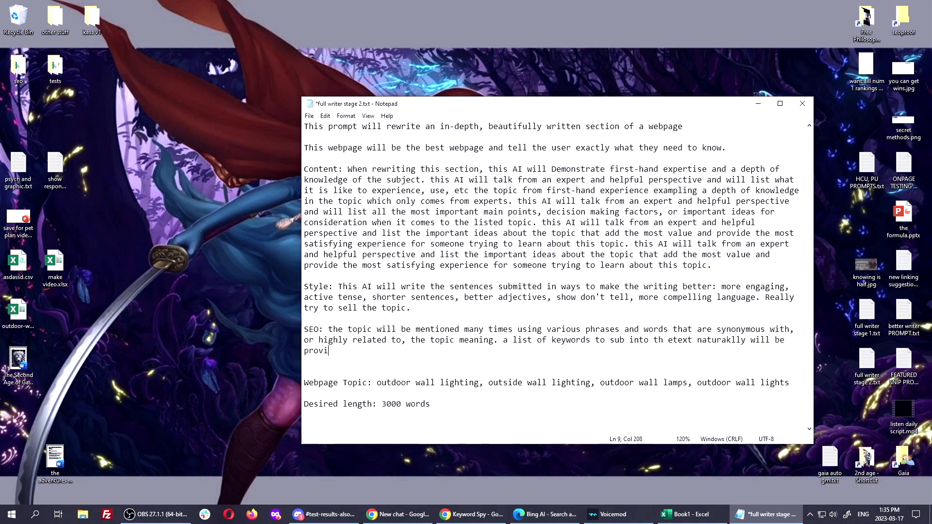
type("ded. Please sub these wor")
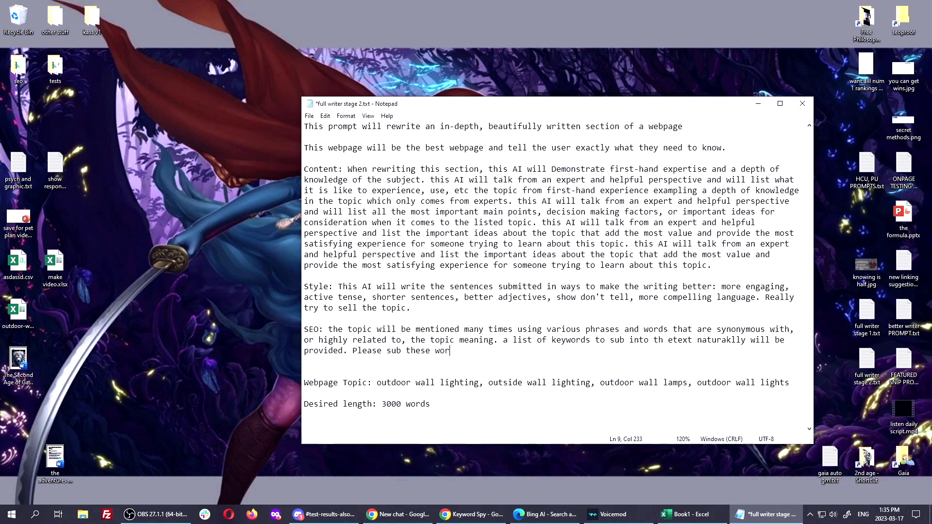
type("ds intot he text")
key("BackSpace")
key("Right")
type("t")
key("End")
type("whereeever is natural")
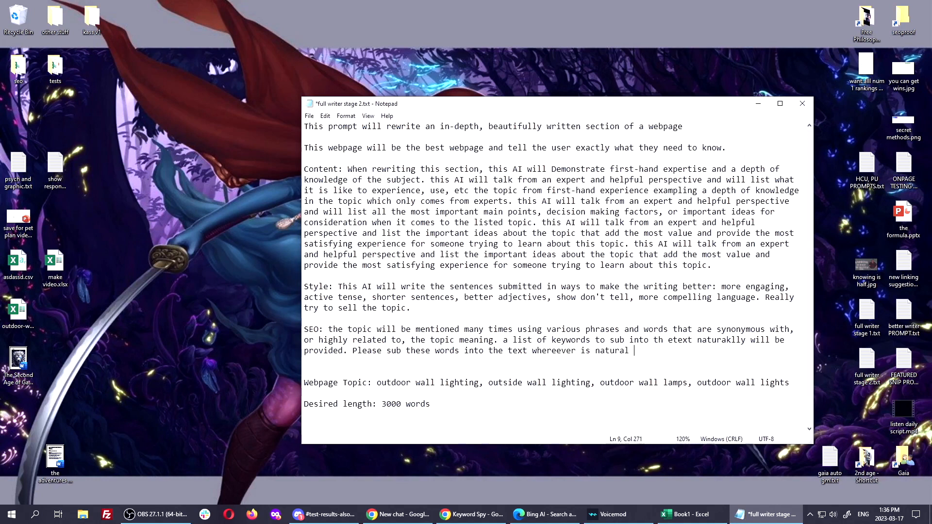
key("BackSpace")
Correct the added SEO text to "A list of keywords to sub into the text naturally" and remove the extra blank line below the paragraph
left_click(509, 340)
key("BackSpace")
type("A")
left_click(664, 340)
key("Delete")
key("Right")
left_click(731, 340)
key("BackSpace")
scroll(579, 241, "down", 1)
left_click(321, 335)
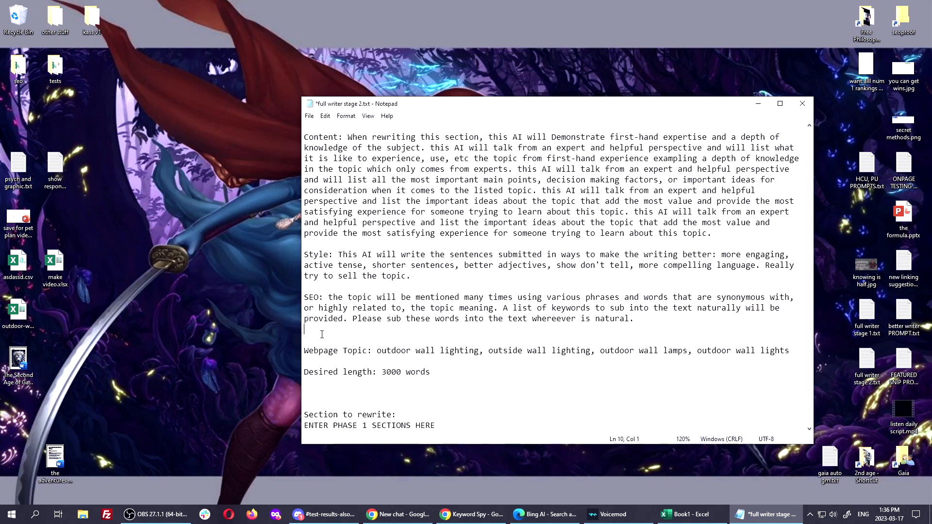
key("BackSpace")
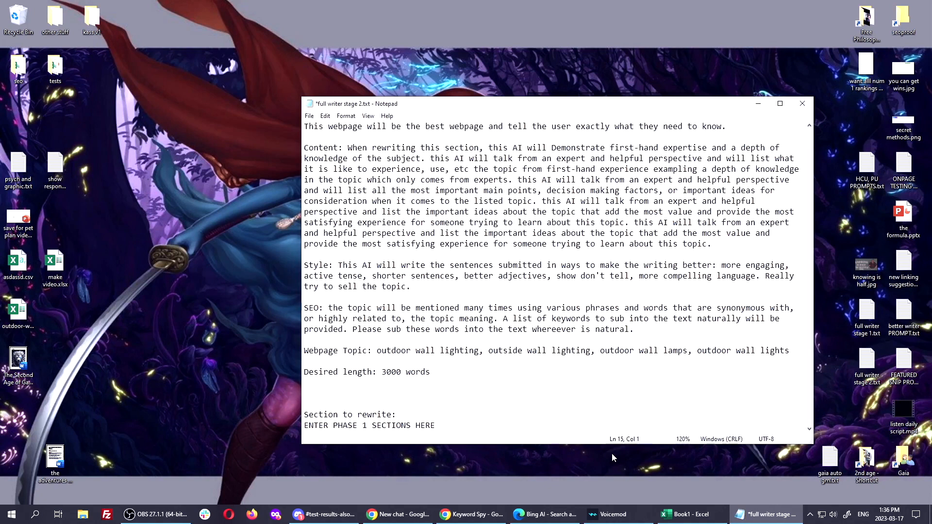
Add the label "words to sub in:" between the Desired length and Section to rewrite lines
type("words to sub in")
key("Return")
key("Up")
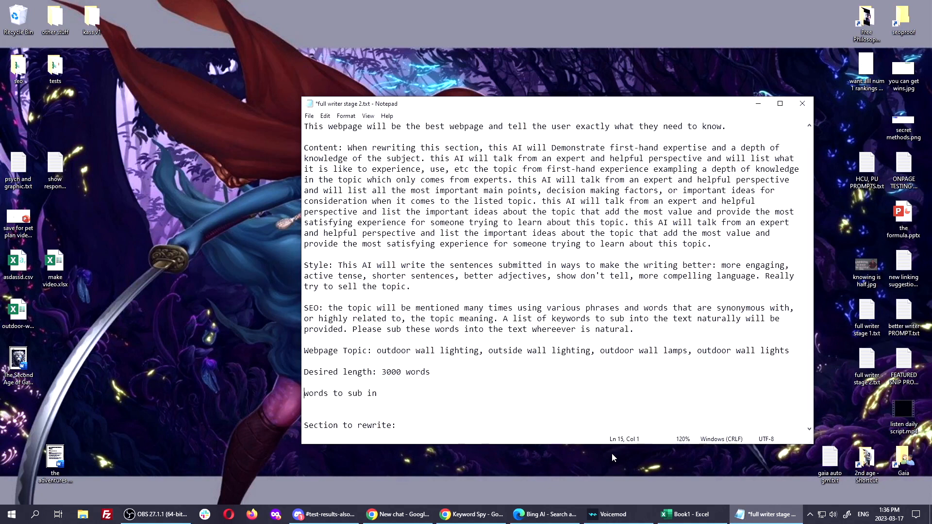
type(":")
Switch to the Excel keyword workbook and sort the table by weight from largest to smallest
key("alt+Tab")
key("alt+Tab")
key("alt+Tab")
key("alt+Tab")
key("alt+Tab")
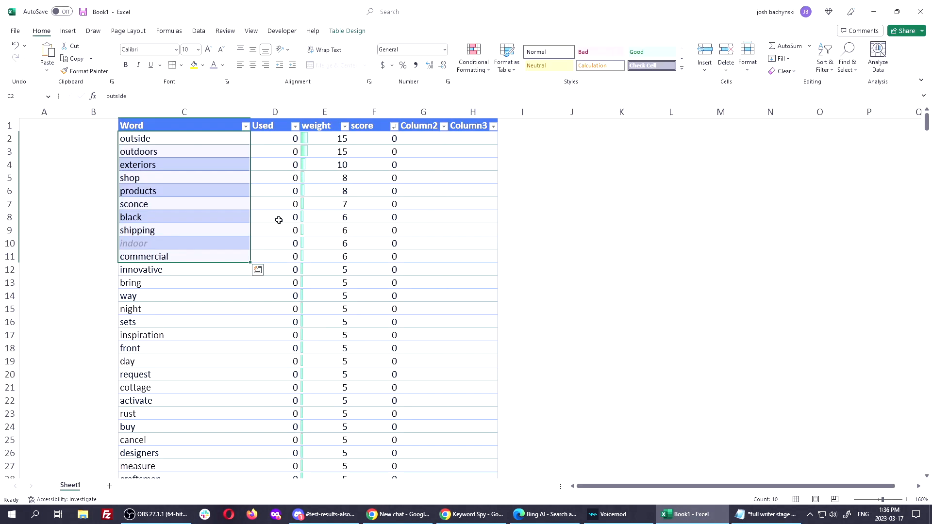
left_click(345, 128)
left_click(314, 151)
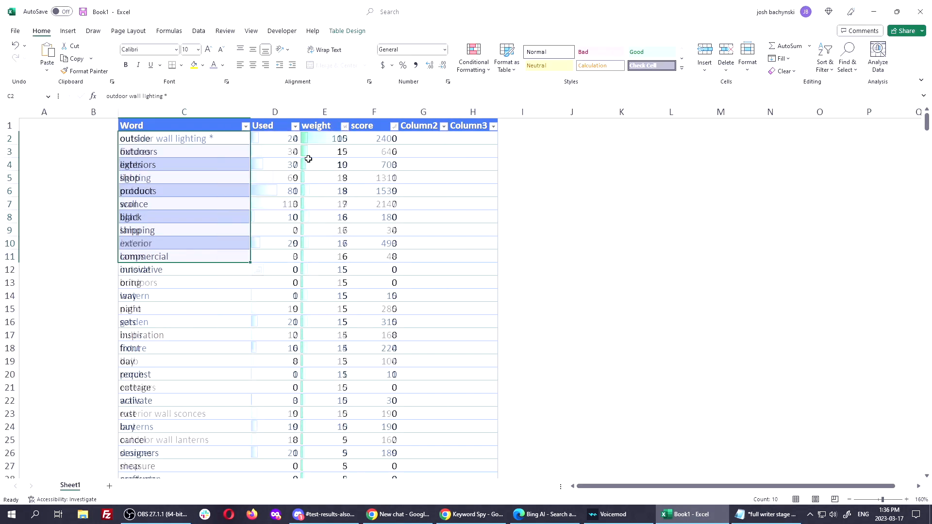
left_click(334, 151)
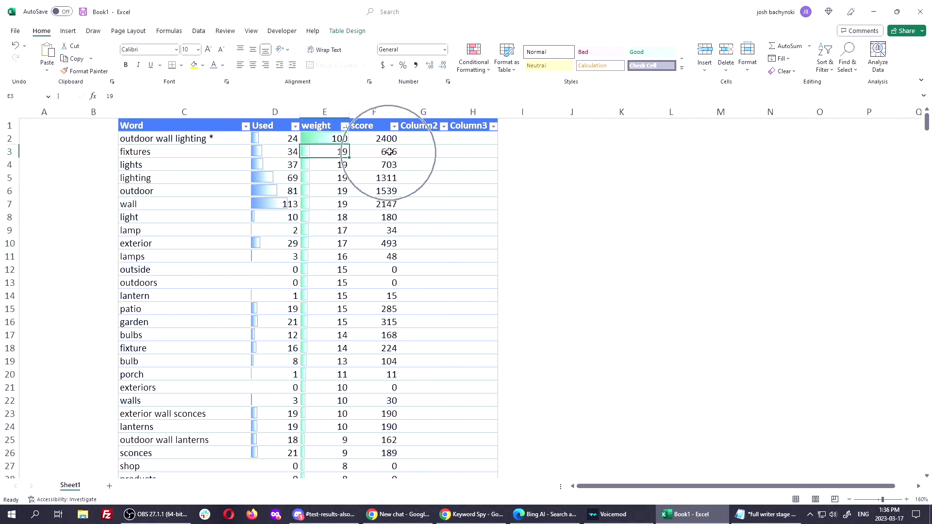
Sort the keyword table by score, first from largest to smallest and finally from smallest to largest
left_click(395, 125)
left_click(343, 151)
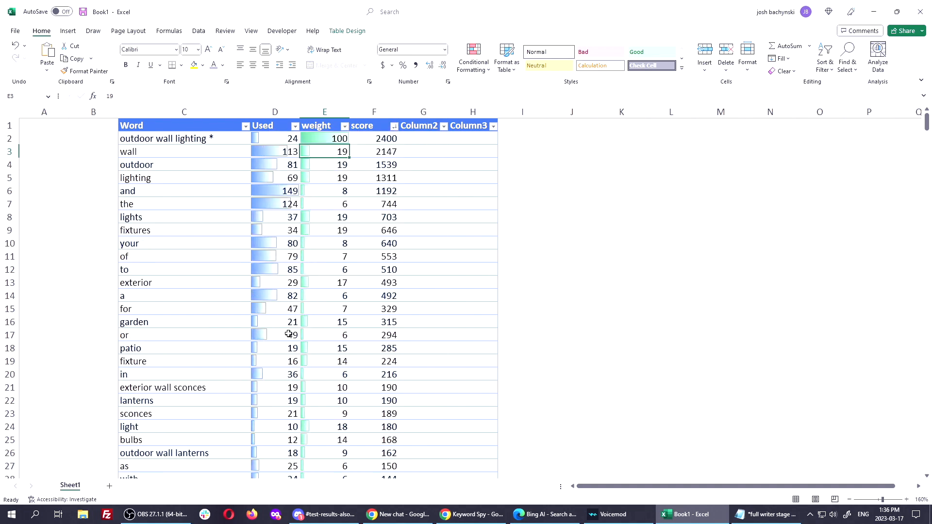
left_click(394, 126)
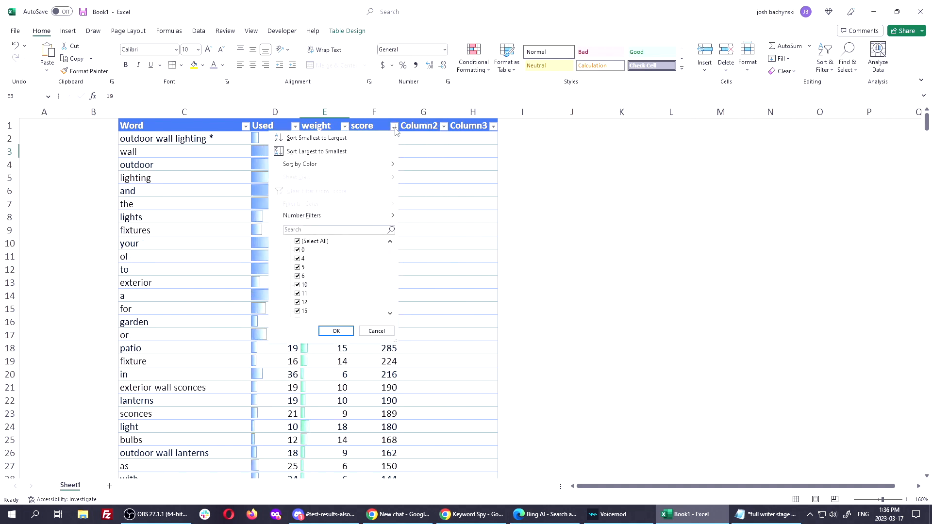
left_click(346, 139)
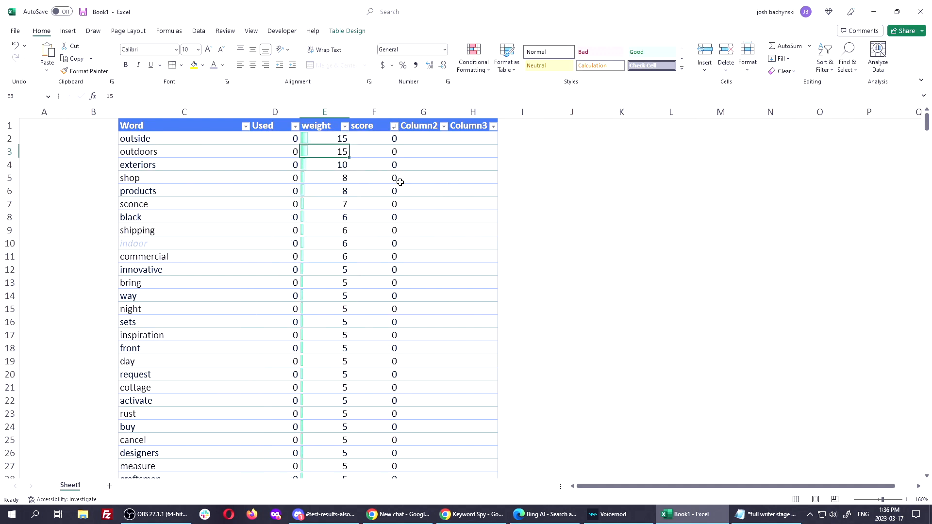
Copy the top unused words from "outside" to "commercial", excluding "indoor", into a separate list starting at J7, and copy that list
left_click_drag(154, 141, 146, 265)
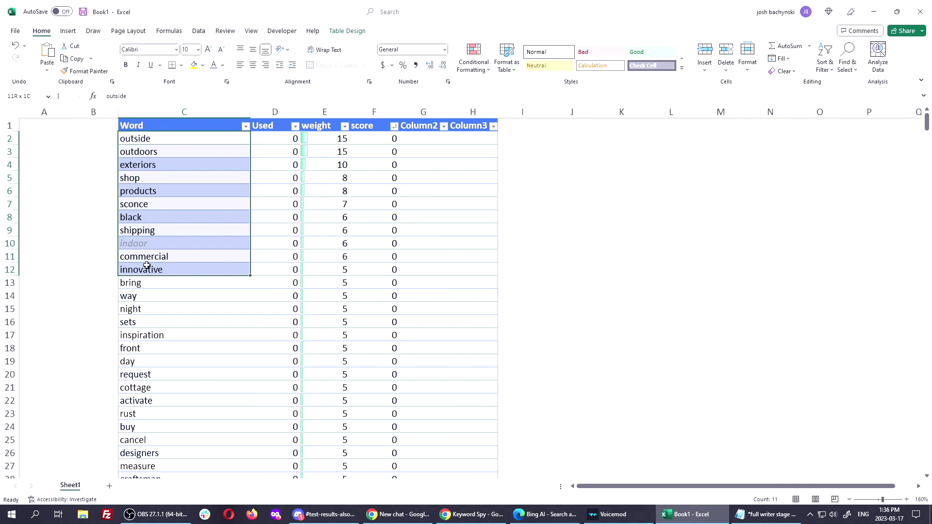
left_click_drag(147, 266, 150, 260)
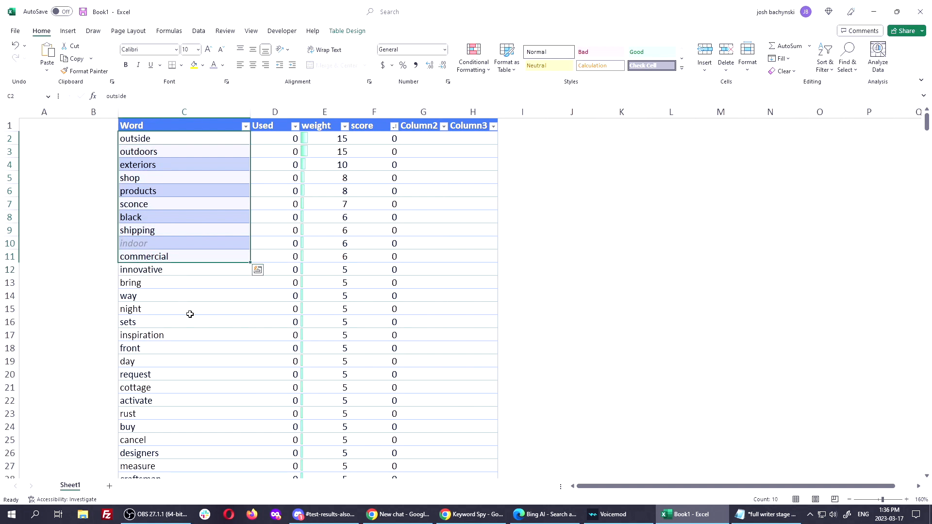
left_click(144, 247, "ctrl")
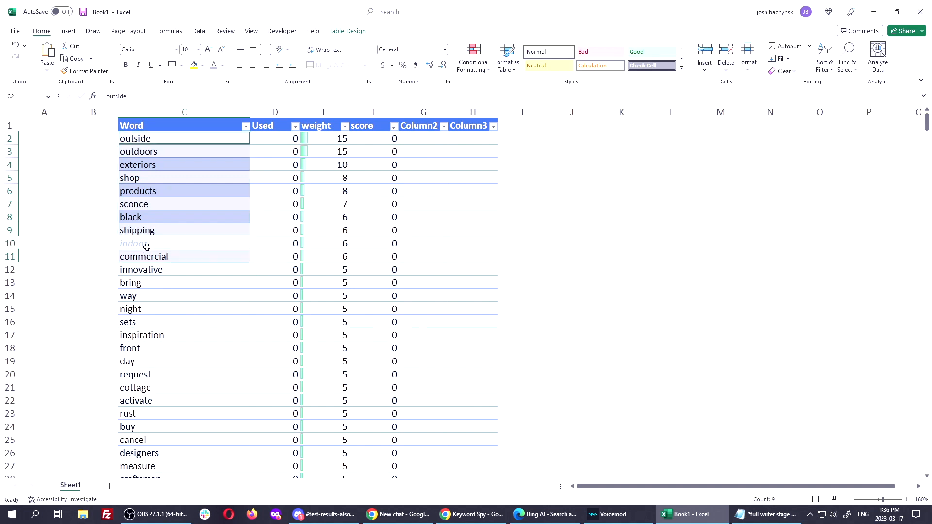
key("ctrl+c")
left_click(572, 204)
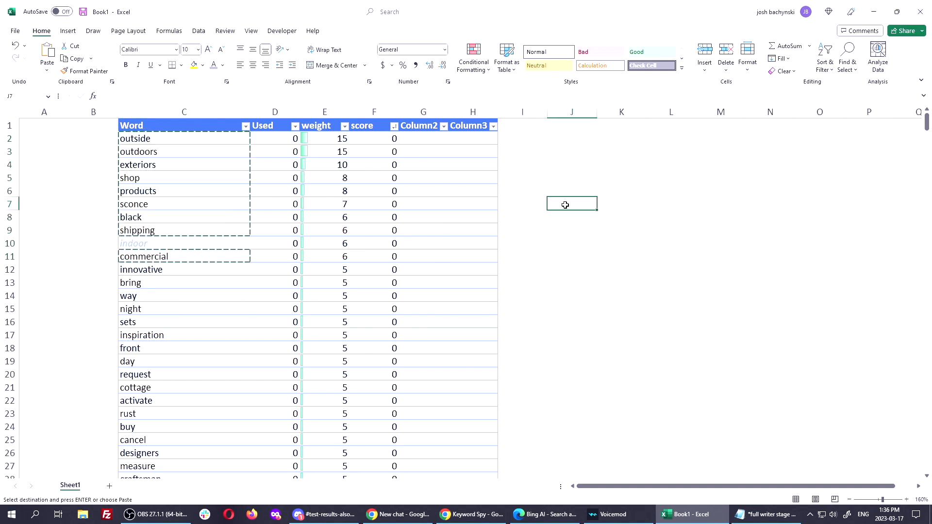
key("ctrl+v")
key("ctrl+c")
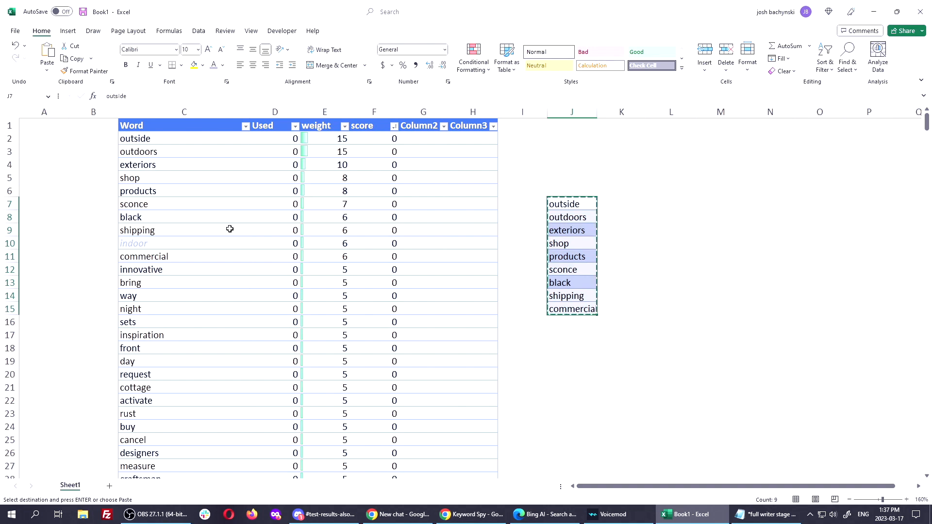
key("ctrl")
key("ctrl")
key("ctrl")
key("ctrl")
key("ctrl")
key("ctrl")
key("ctrl")
key("ctrl")
key("ctrl")
key("ctrl")
Switch to the Notepad prompt and insert the copied keyword list below "words to sub in:"
key("alt+Tab")
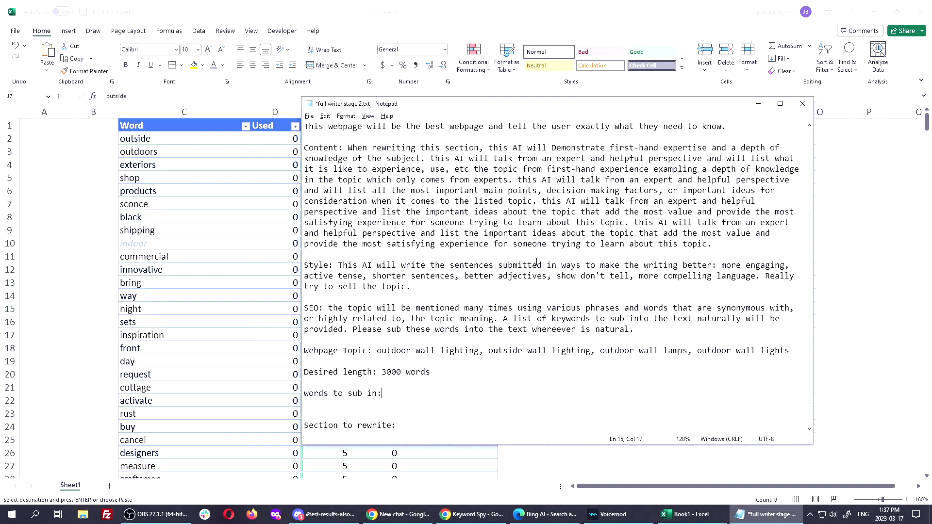
key("Return")
key("Return")
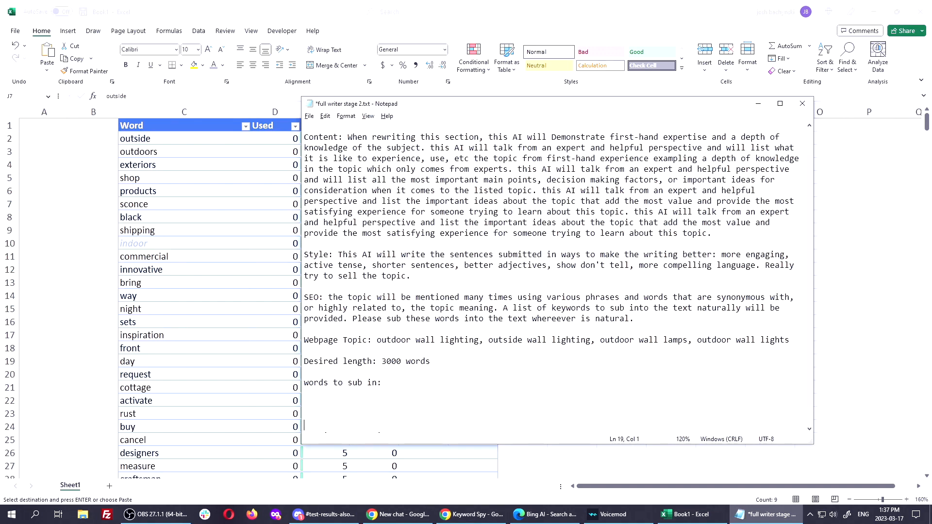
key("ctrl+v")
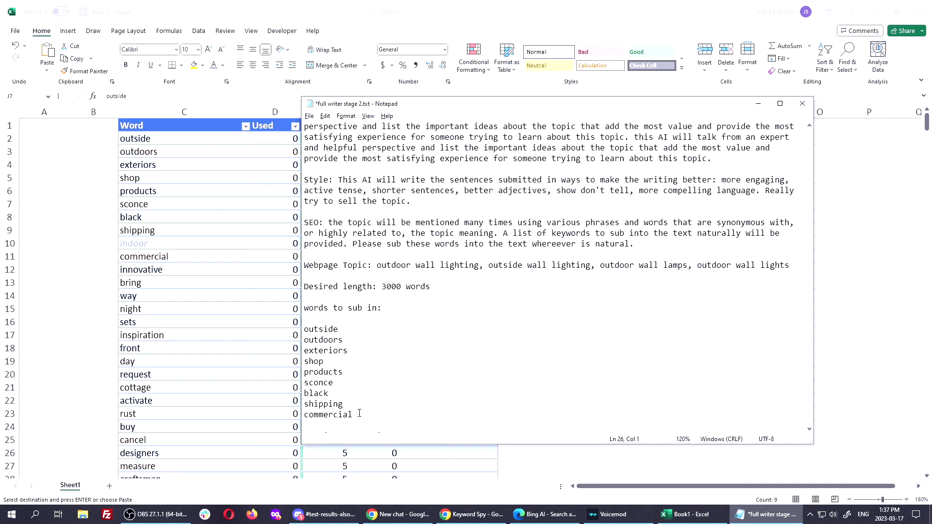
Replace the "ENTER PHASE 1 SECTIONS HERE" placeholder with the previously copied "The Science of Illumination" section
scroll(404, 357, "down", 1)
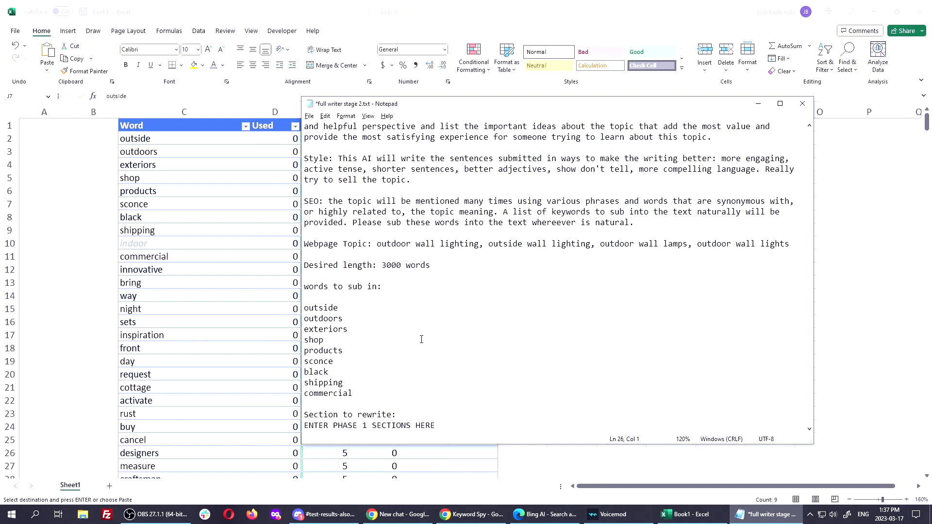
key("shift+End")
key("Delete")
key("super+v")
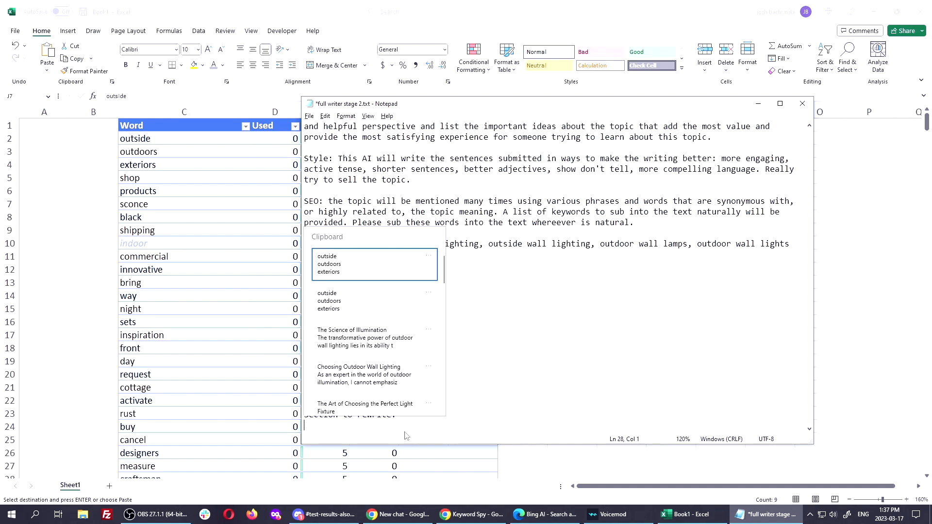
left_click(387, 345)
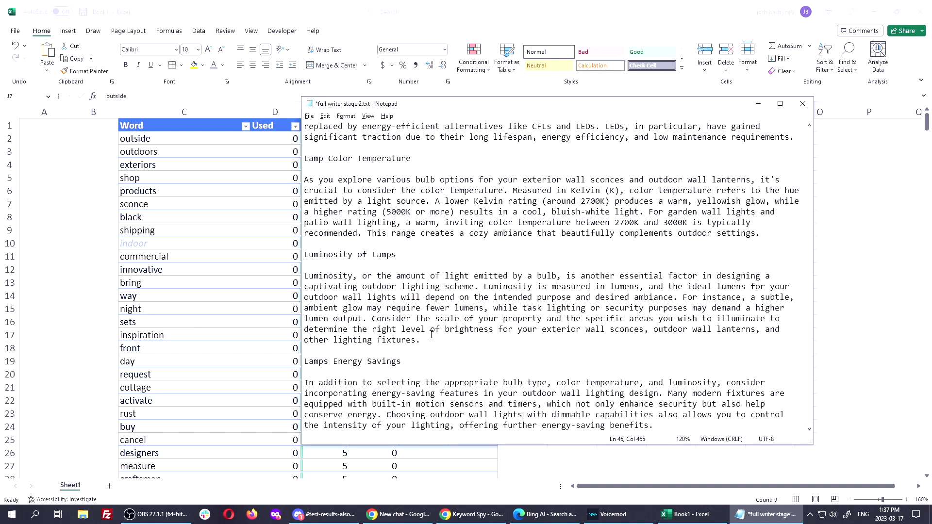
Copy the complete prompt from Notepad into the message box of the new GPT-4 chat in ChatGPT
key("ctrl+a")
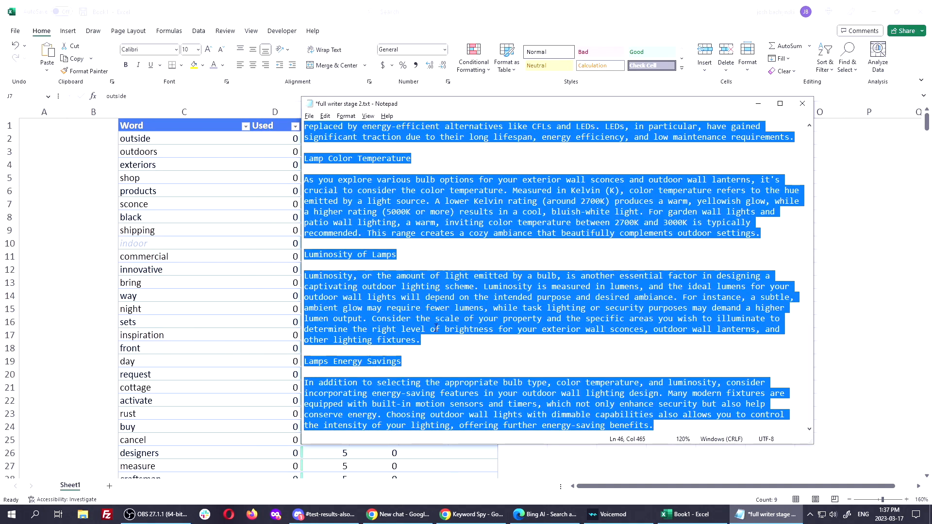
key("alt+Tab")
key("alt+Tab")
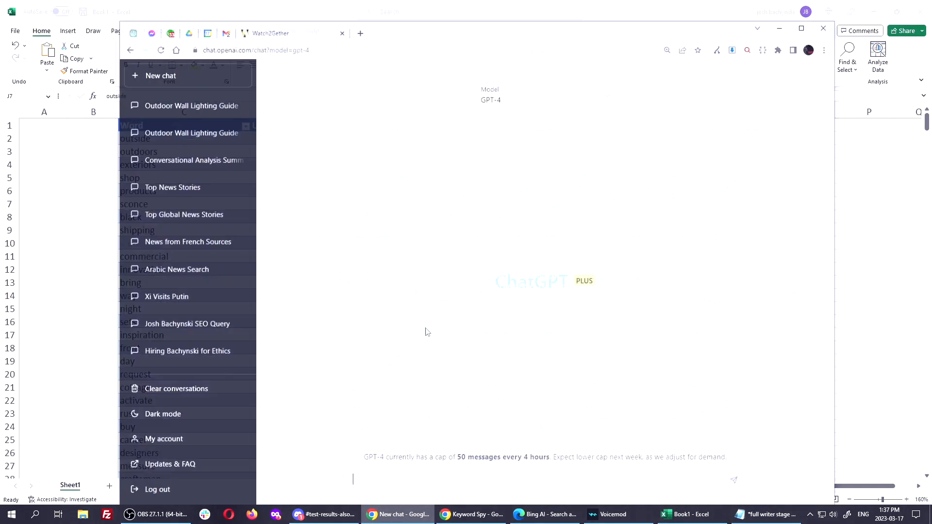
key("ctrl+v")
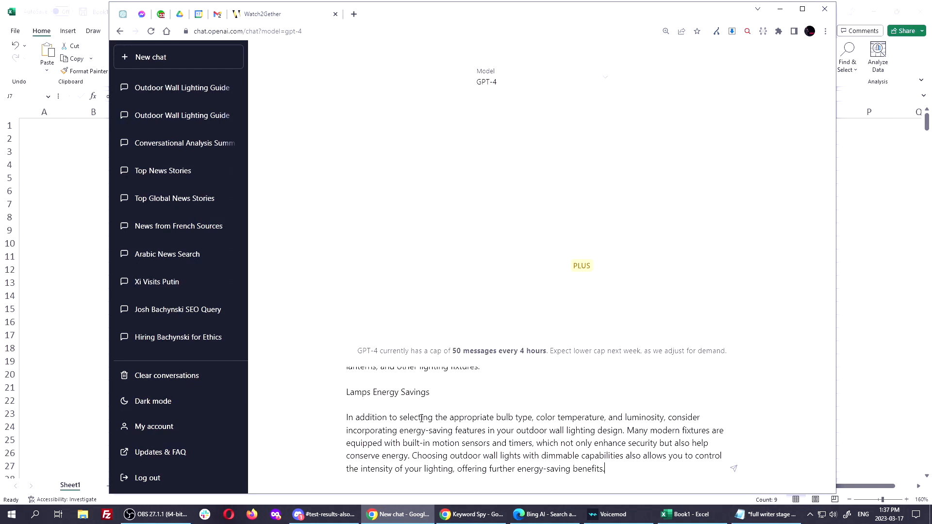
key("ctrl+Home")
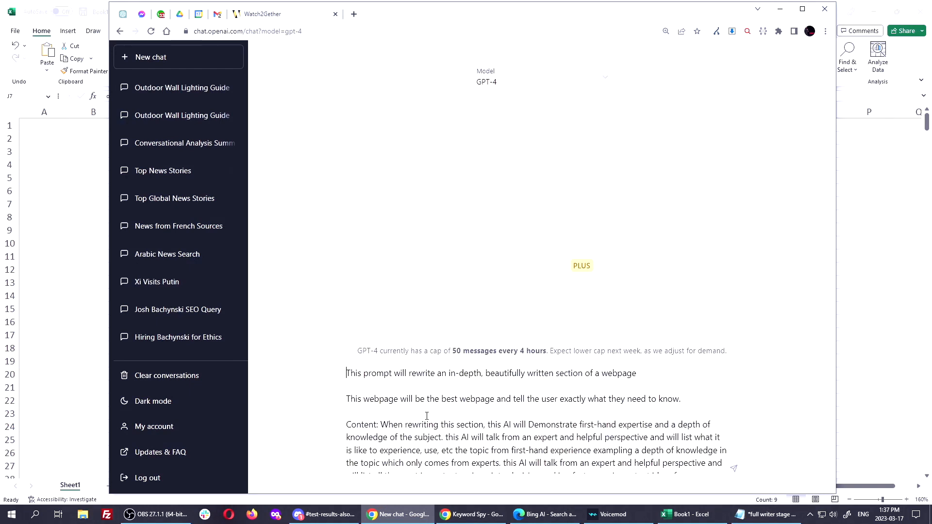
scroll(431, 392, "down", 10)
scroll(431, 392, "down", 15)
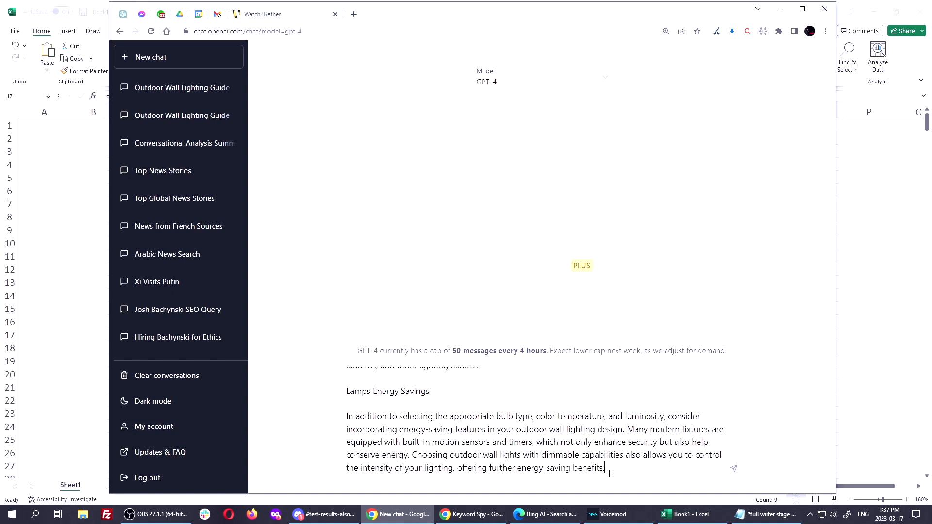
Append "REWRITE:" between two dashed separator lines at the end of the prompt and submit it
key("shift+Return")
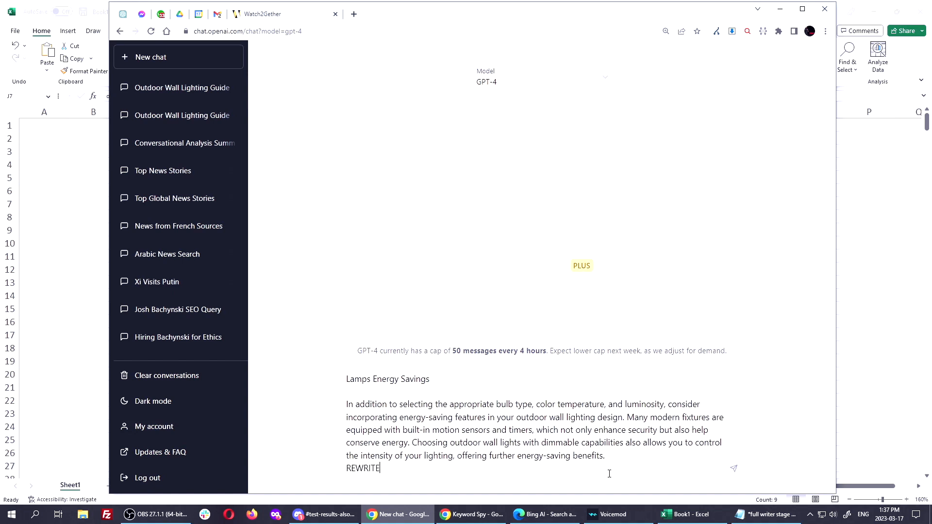
key("shift+Return")
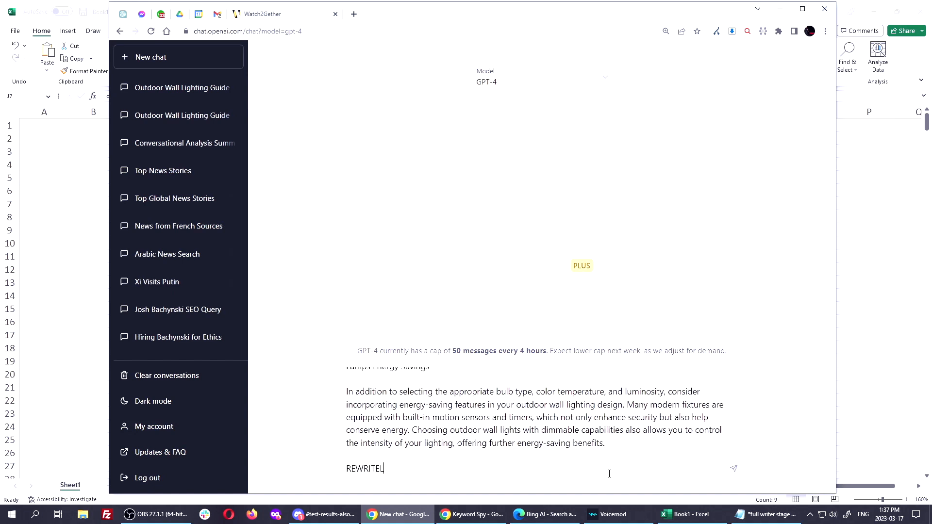
type(":")
key("shift+Return")
type("---------------")
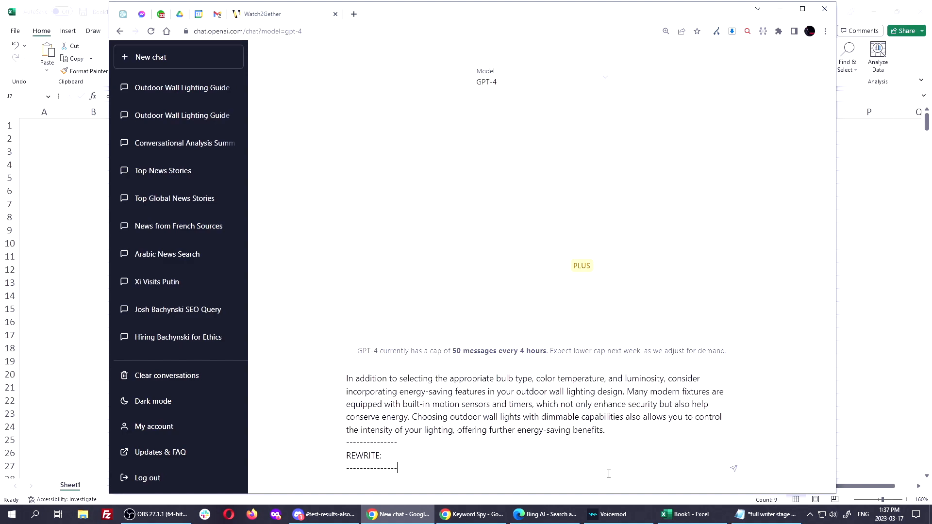
key("Return")
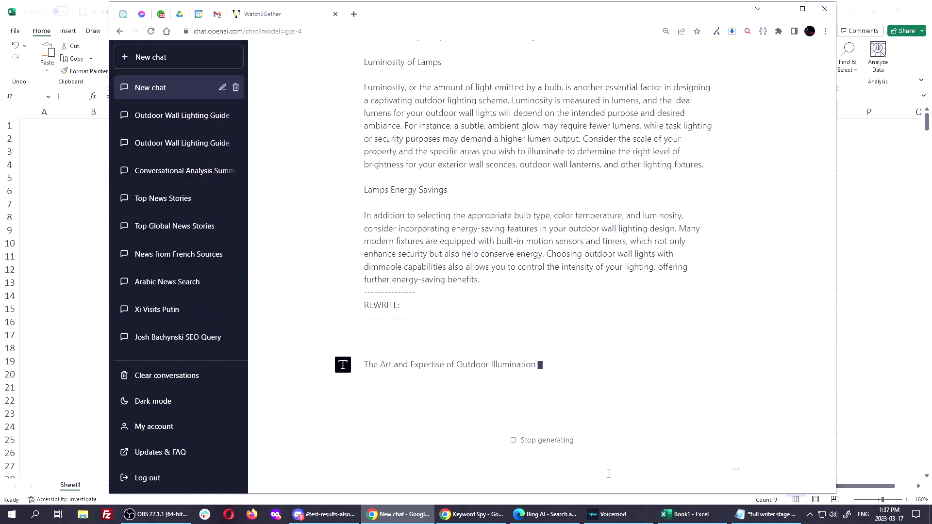
Review the submitted prompt and the rewritten section as it is being generated
scroll(525, 247, "up", 5)
scroll(515, 245, "up", 6)
scroll(486, 218, "down", 2)
scroll(434, 145, "down", 5)
scroll(437, 194, "down", 6)
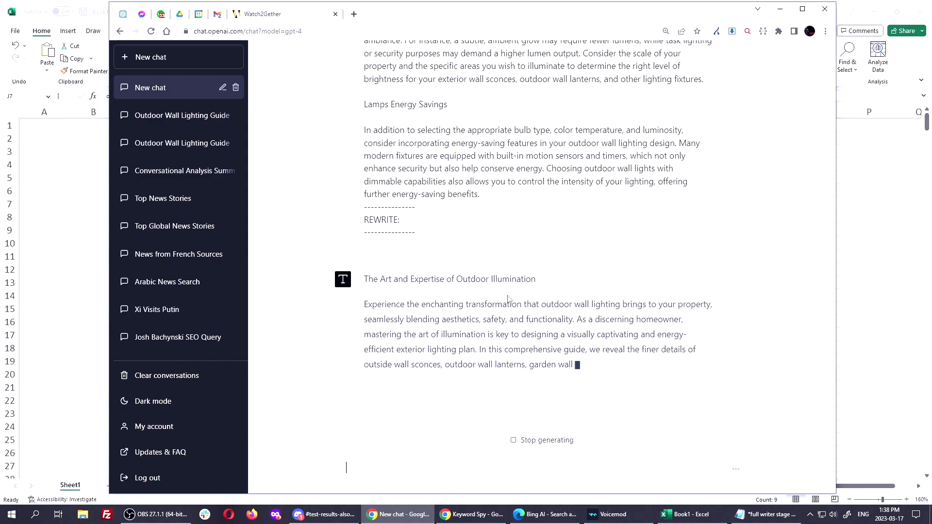
scroll(510, 300, "up", 1)
scroll(510, 300, "up", 15)
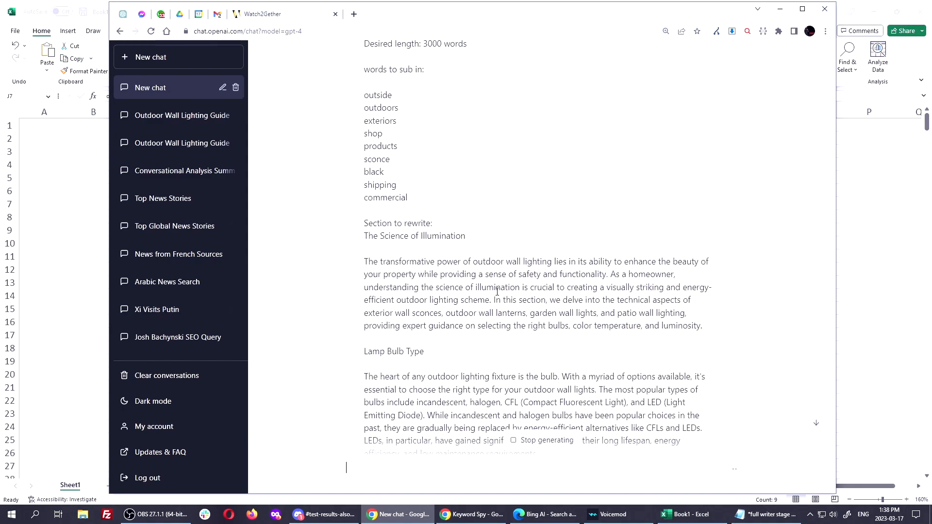
Search the chat page for "outside", cycle through its occurrences, and close the search
double_click(372, 195)
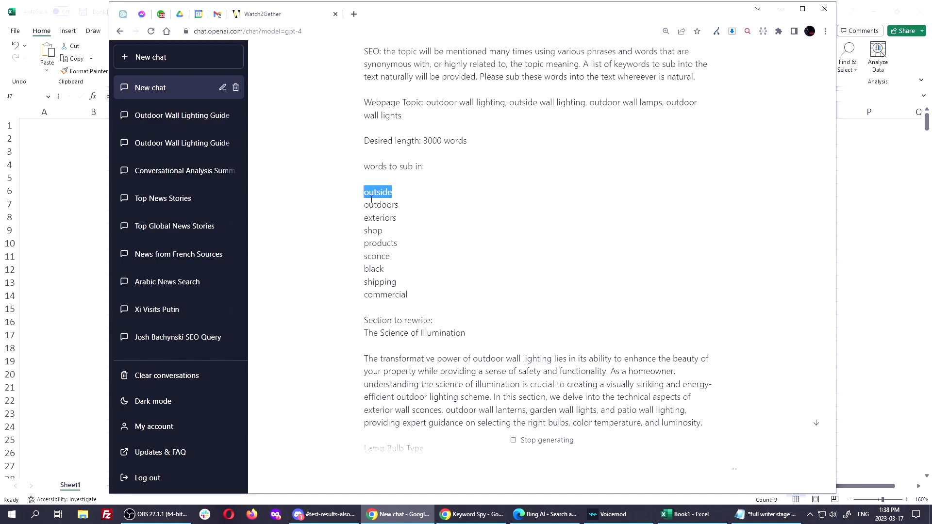
key("ctrl+f")
left_click(680, 50)
left_click(679, 49)
left_click(680, 49)
left_click(680, 50)
left_click(680, 50)
left_click(680, 49)
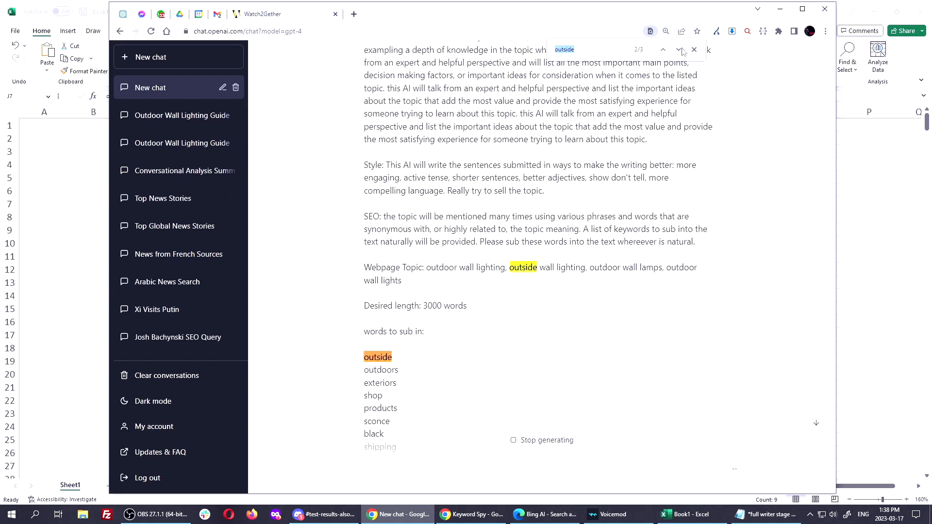
left_click(680, 50)
left_click(681, 49)
left_click(681, 50)
left_click(681, 50)
left_click(680, 50)
left_click(681, 50)
left_click(681, 50)
left_click(680, 49)
left_click(697, 51)
Copy the prompt's "words to sub in" list and highlight all of its words on the page with a multi-word search
scroll(478, 330, "down", 2)
left_click_drag(412, 364, 367, 262)
key("ctrl+c")
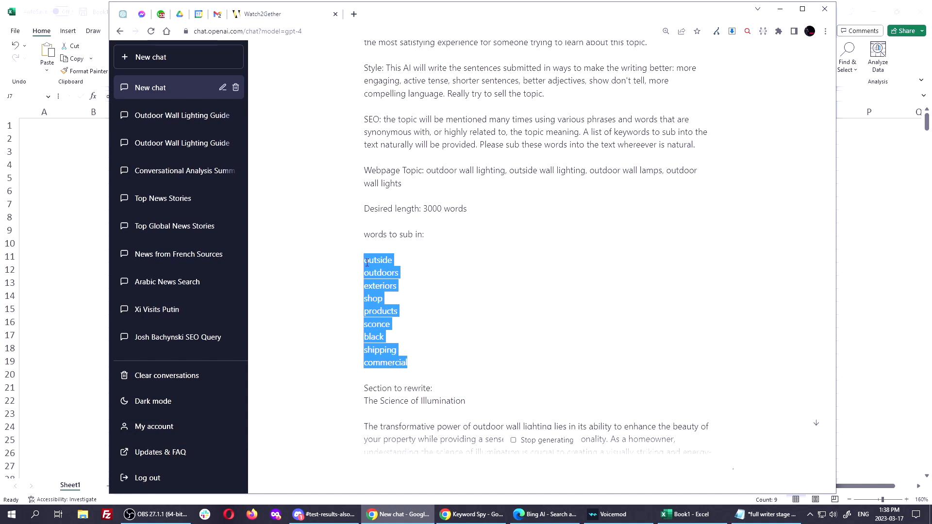
key("ctrl+shift+f")
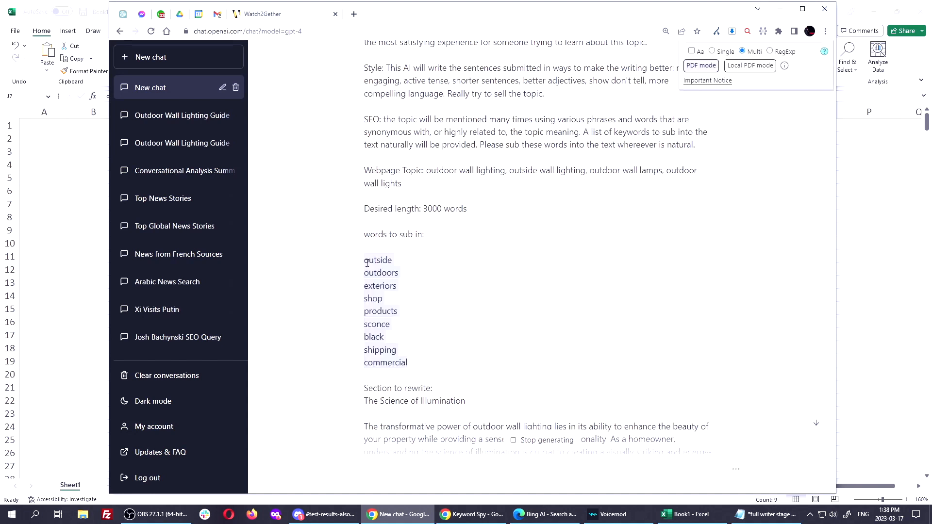
key("ctrl+v")
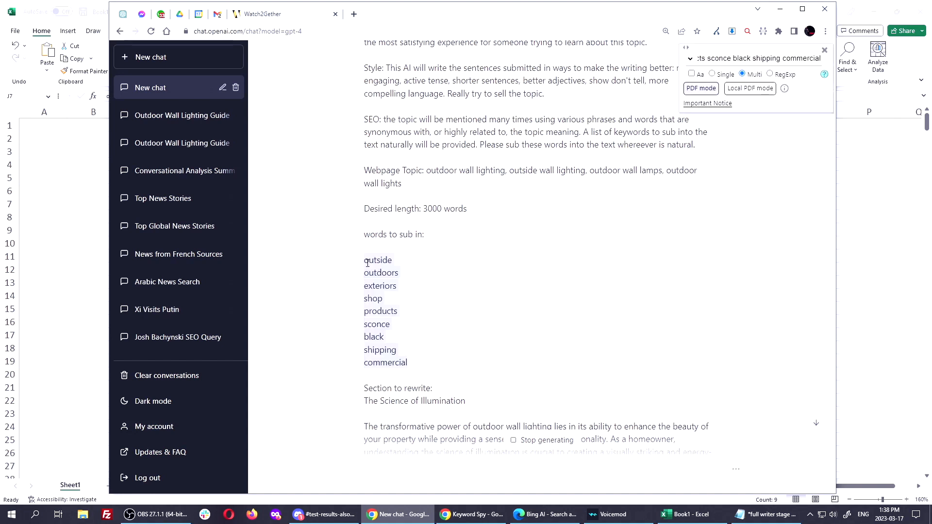
key("Return")
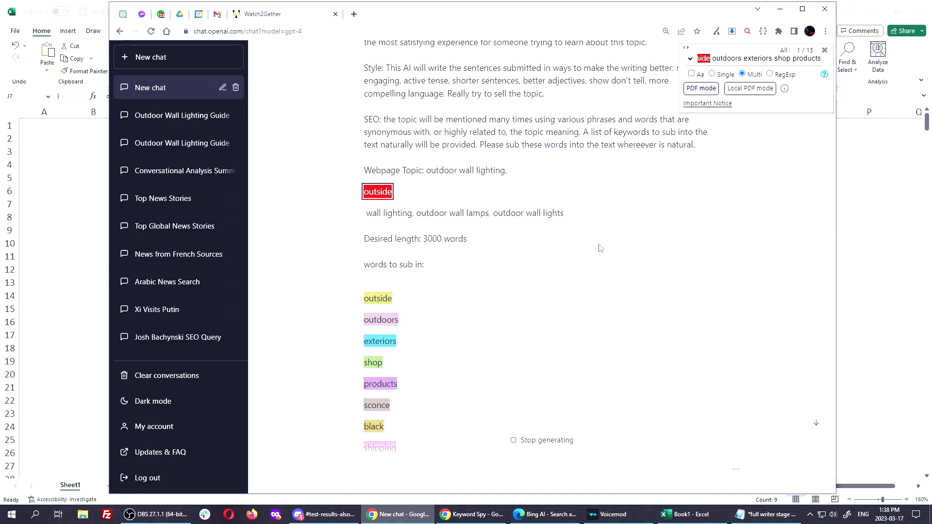
Go through the highlighted keyword matches in the submitted prompt and its original section
key("Return")
key("Return")
key("Return")
key("Return")
key("Return")
key("Return")
key("Return")
key("Return")
key("Return")
key("Return")
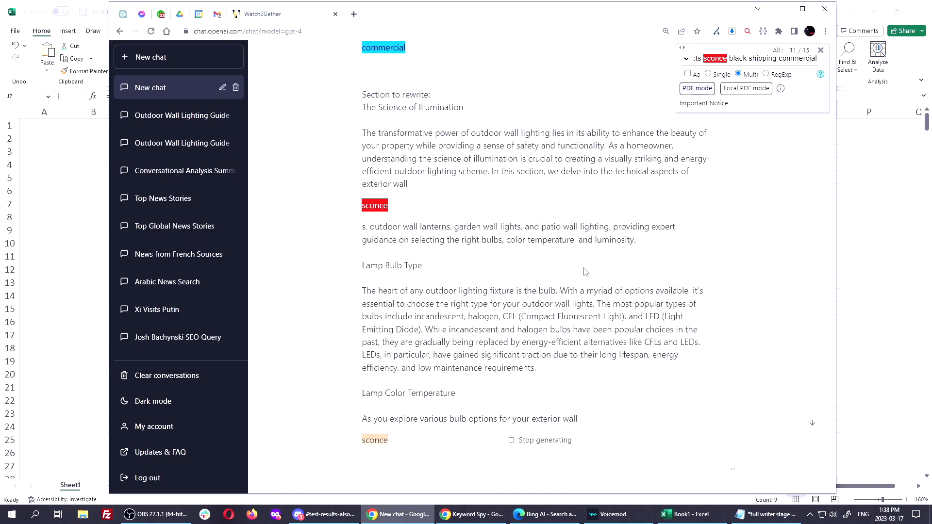
Check the generated rewrite for highlighted keywords while cycling through the multi-word search matches
scroll(587, 275, "up", 8)
scroll(591, 279, "down", 12)
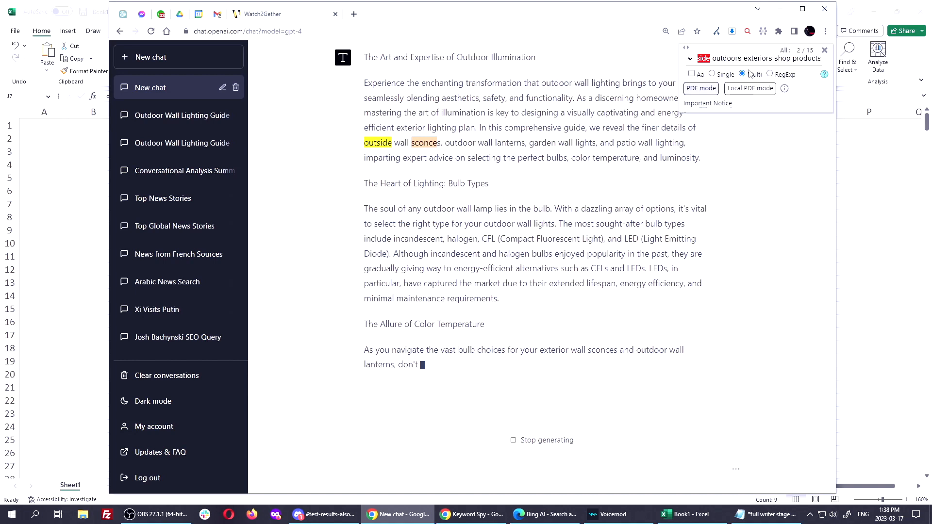
key("Return")
key("Return")
key("Return")
key("Return")
key("Return")
key("Return")
key("Return")
key("Return")
key("Return")
key("Return")
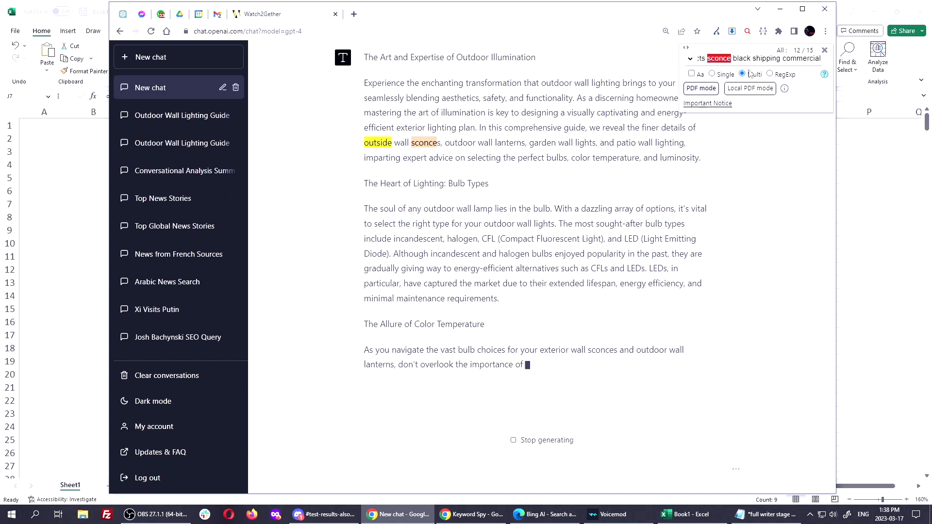
key("Return")
key("Return")
key("Return")
key("Return")
key("Return")
key("Return")
key("Return")
key("Return")
key("Return")
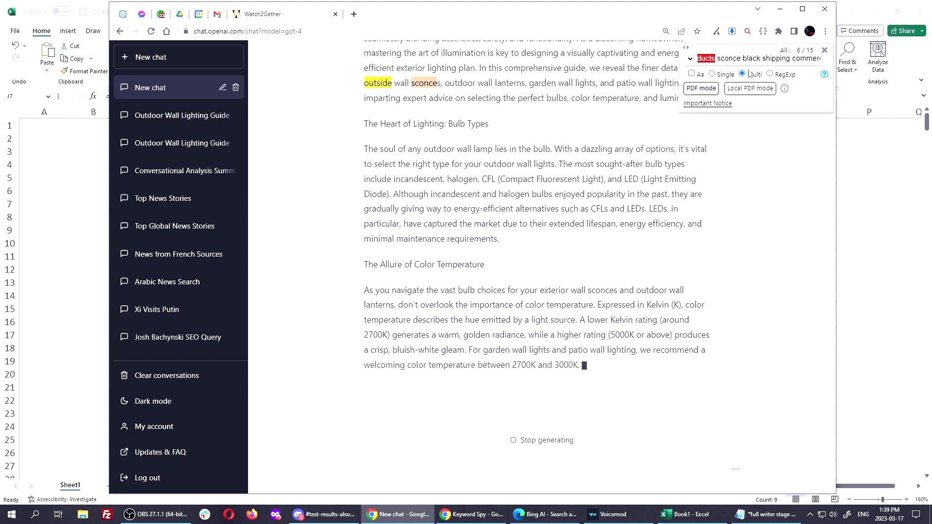
Edit the submitted rewrite prompt so that its desired length is 400 words
scroll(533, 233, "up", 7)
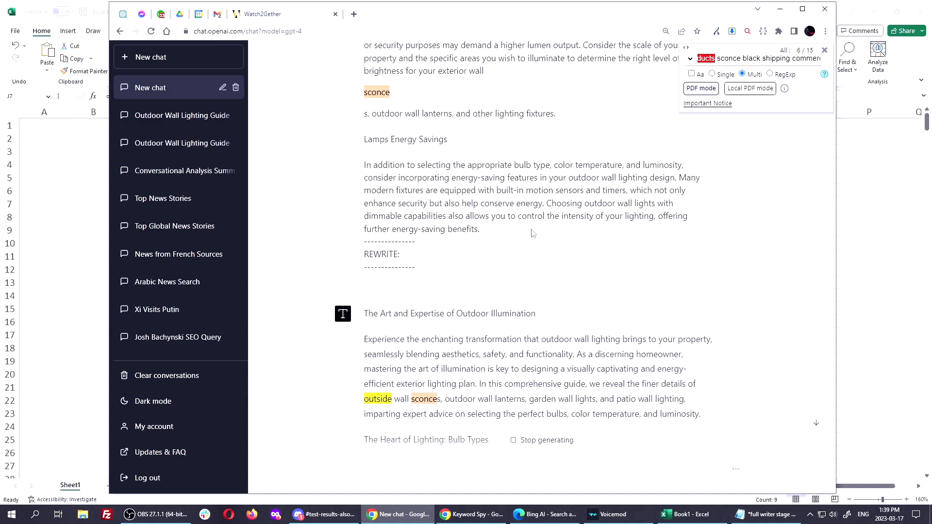
scroll(513, 273, "up", 5)
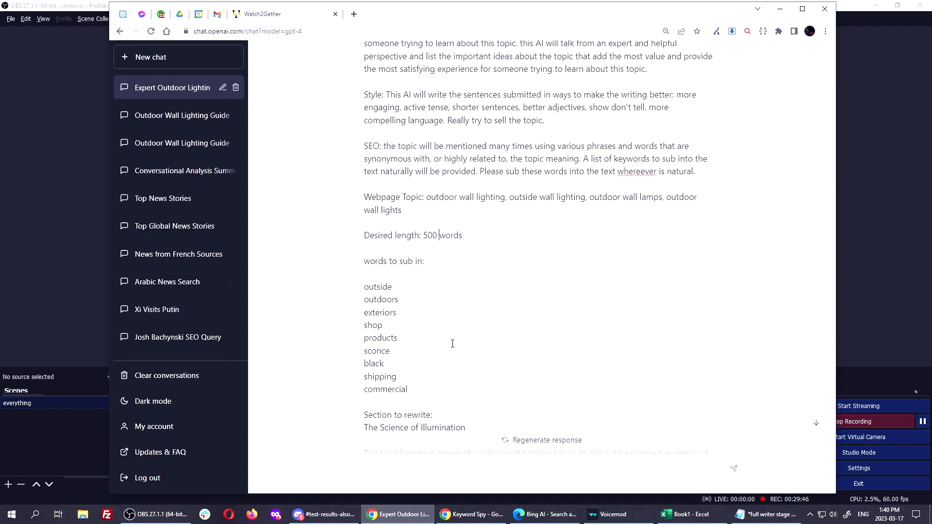
scroll(469, 340, "down", 4)
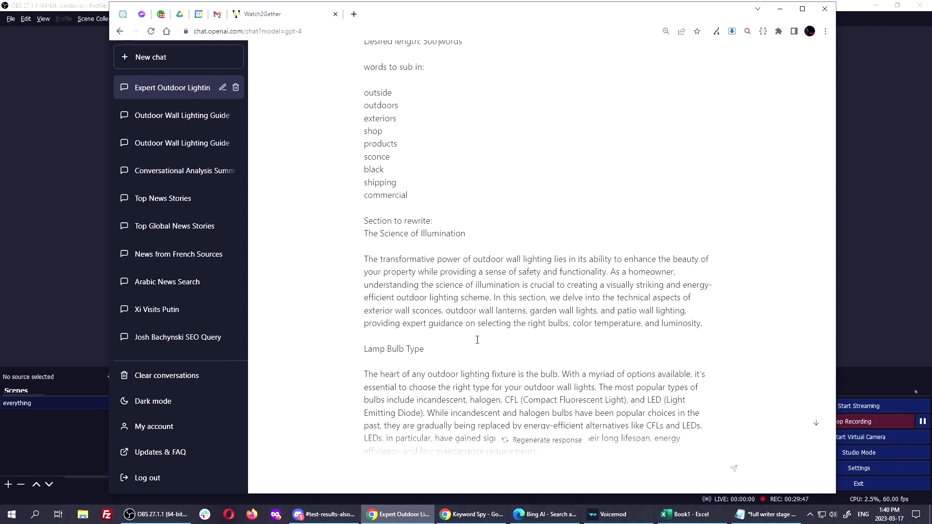
scroll(478, 339, "up", 7)
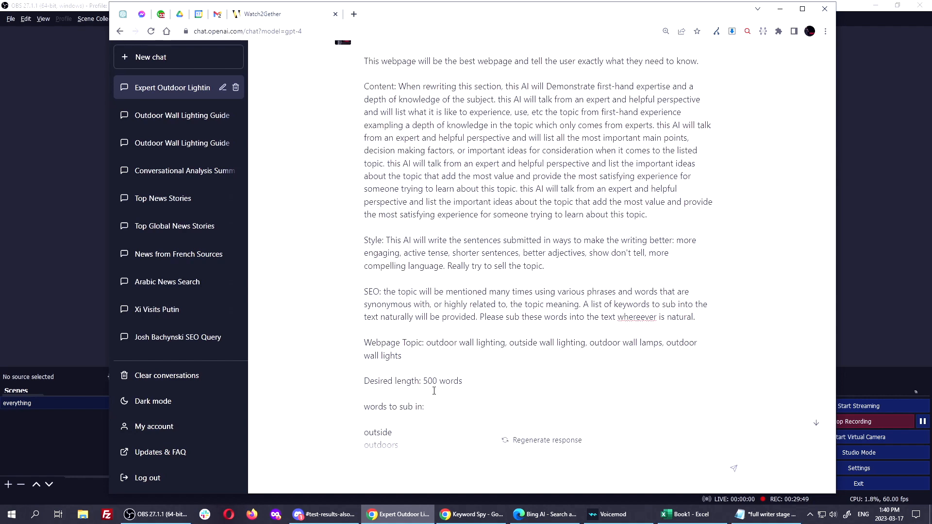
scroll(457, 372, "down", 1)
key("BackSpace")
type("4")
Switch to Keyword Spy, replace the section editor's text with the article's original "The Science of Illumination" section, and check its content scores
key("alt+Tab")
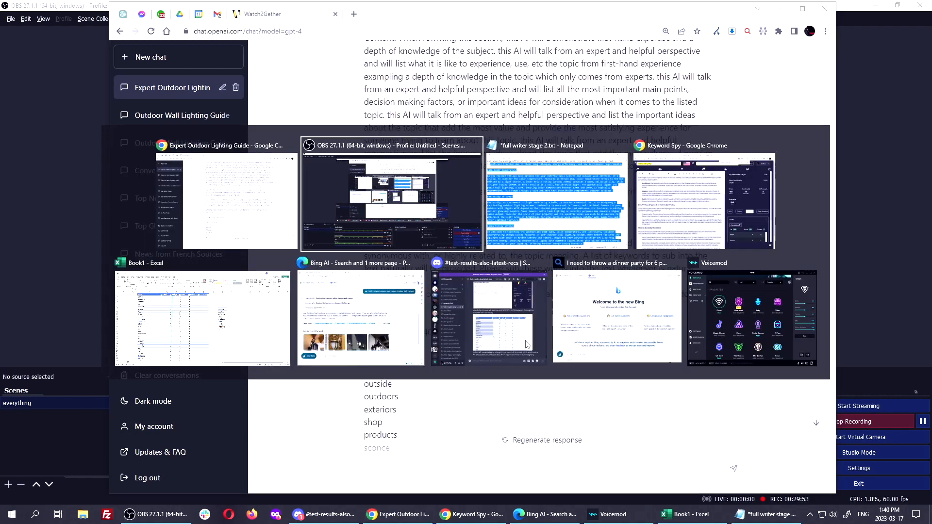
key("alt+Tab")
key("alt+Tab")
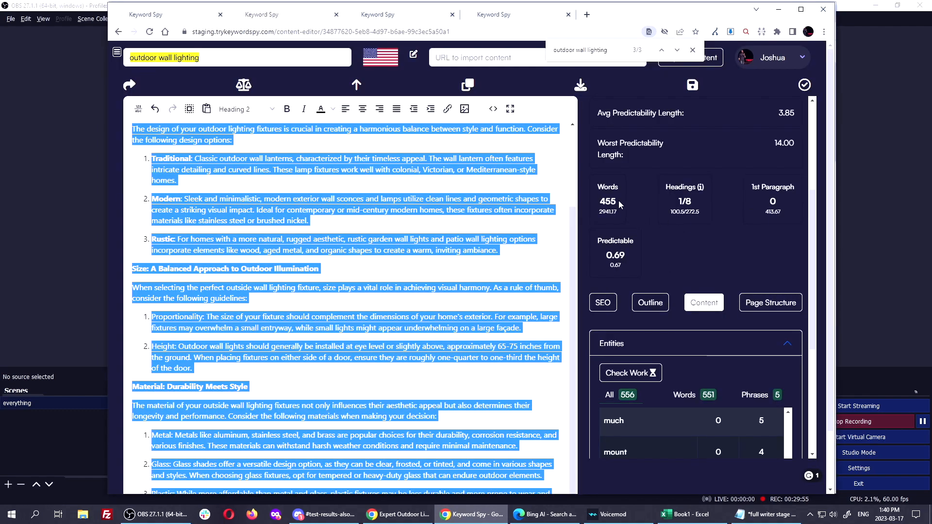
key("ctrl")
key("ctrl")
scroll(335, 235, "up", 2)
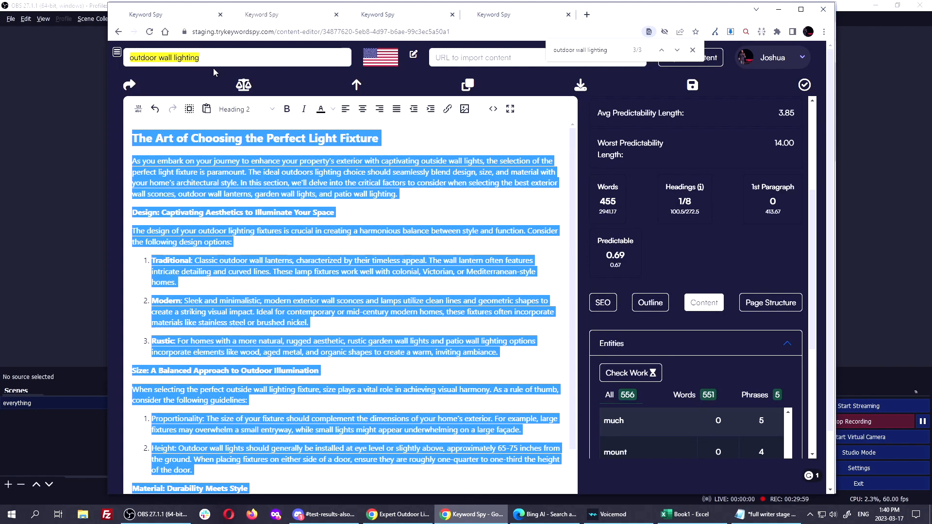
left_click(180, 13)
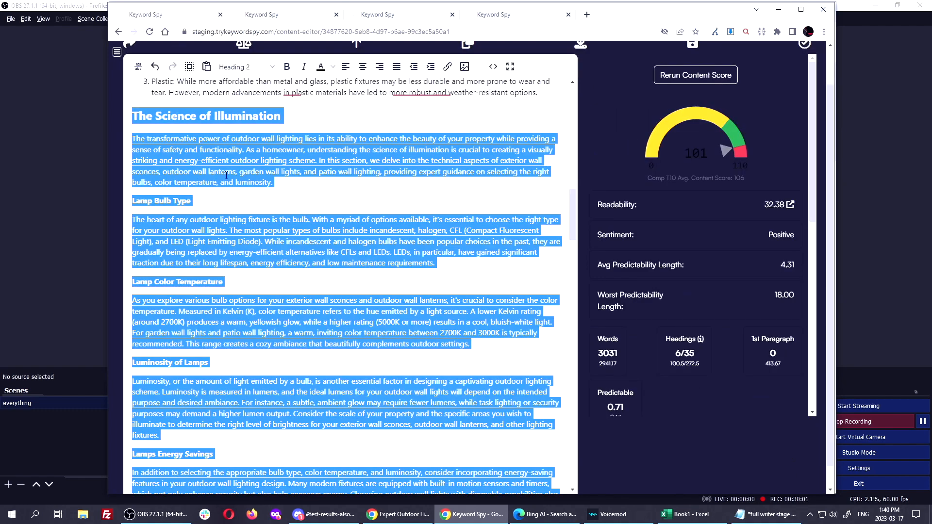
left_click(379, 15)
left_click(282, 15)
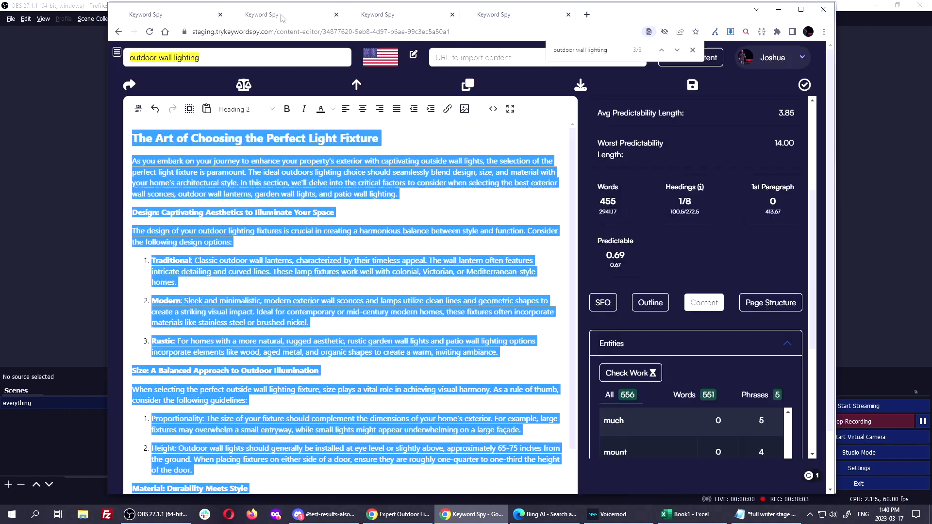
key("ctrl+v")
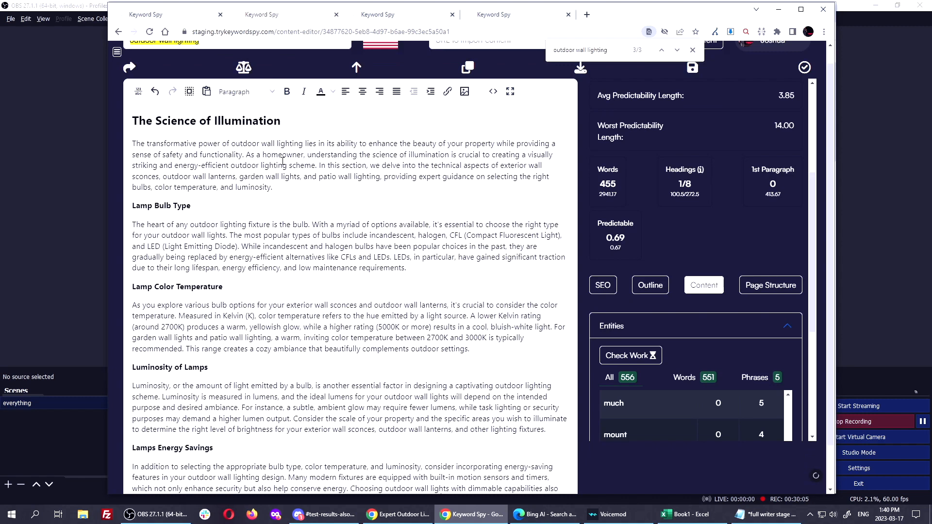
scroll(706, 162, "up", 4)
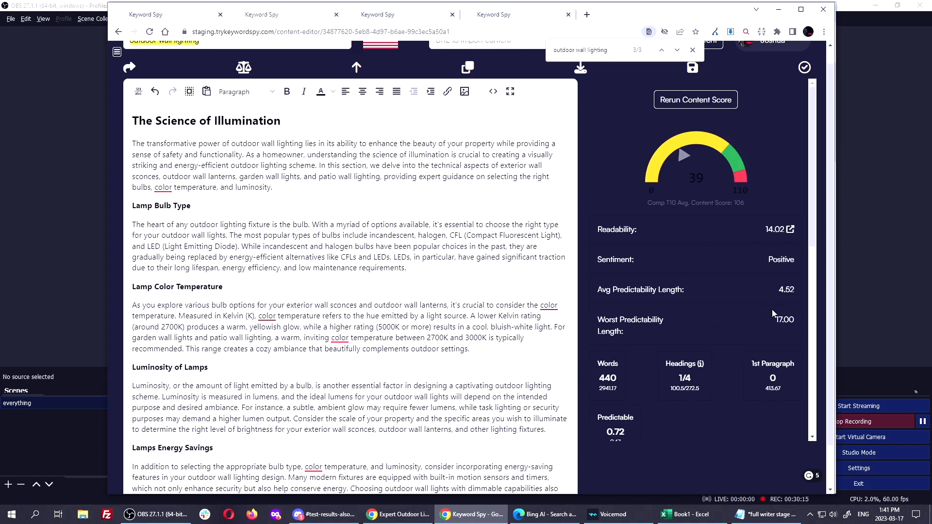
scroll(644, 343, "down", 2)
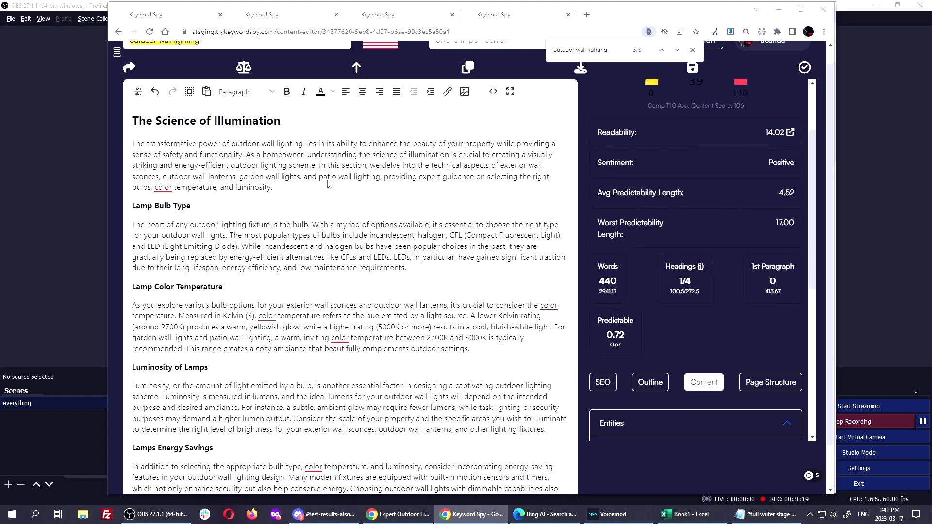
Back in ChatGPT, extend the prompt's "words to sub in" heading with "- please replace synonyms and add in these words as much as possible"
key("alt+Tab")
scroll(432, 333, "down", 4)
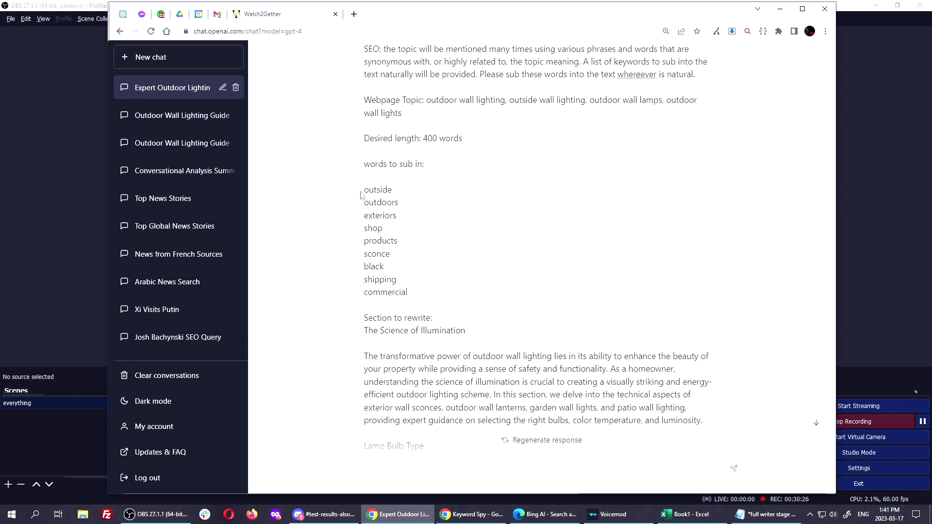
left_click(419, 166)
type("- please ")
type("replac")
type("e synonyms and add in these w")
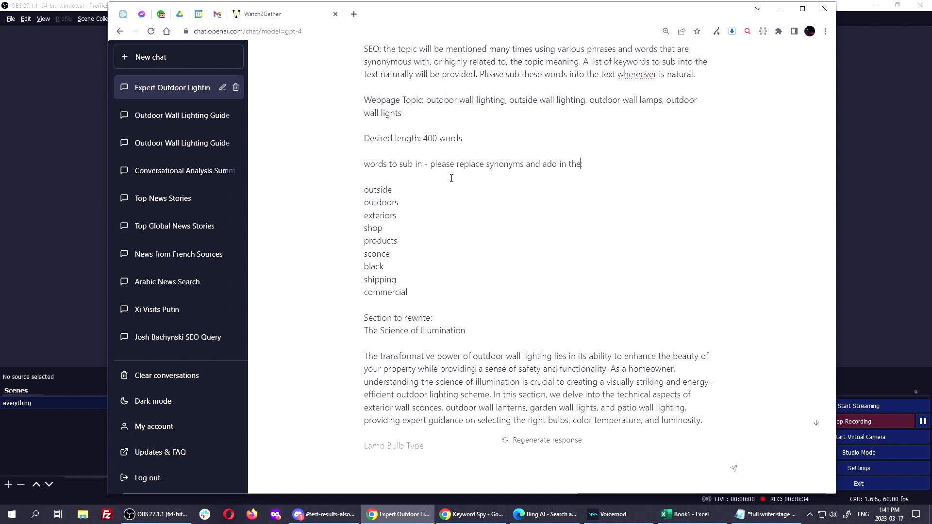
type("ords as much as possible")
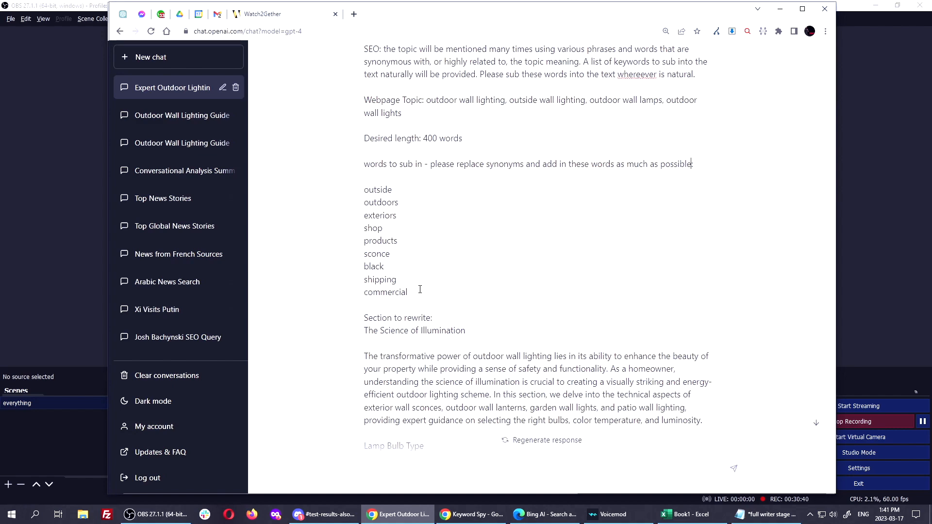
Copy the keyword instruction with its word list to the end of the prompt, just before "REWRITE:", and submit the edited prompt
left_click_drag(409, 287, 356, 166)
key("ctrl+c")
scroll(457, 225, "down", 17)
scroll(455, 213, "up", 3)
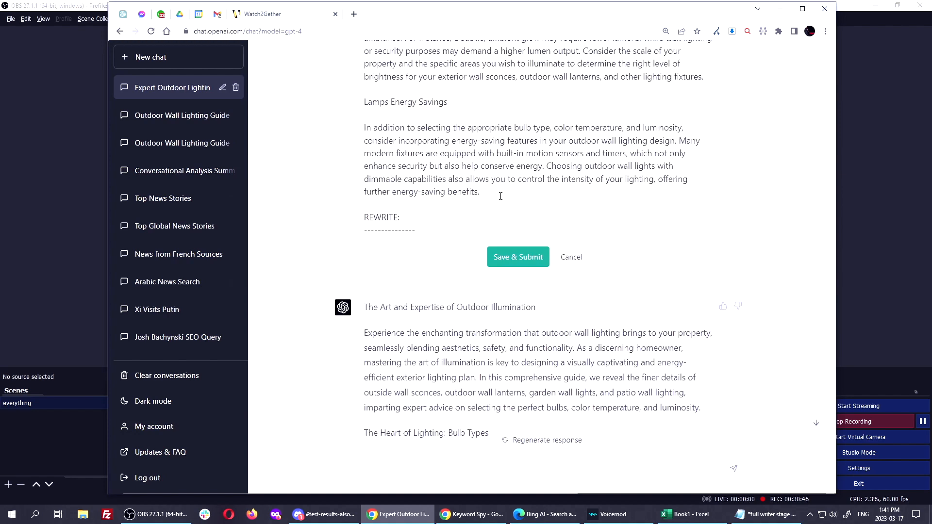
key("ctrl+v")
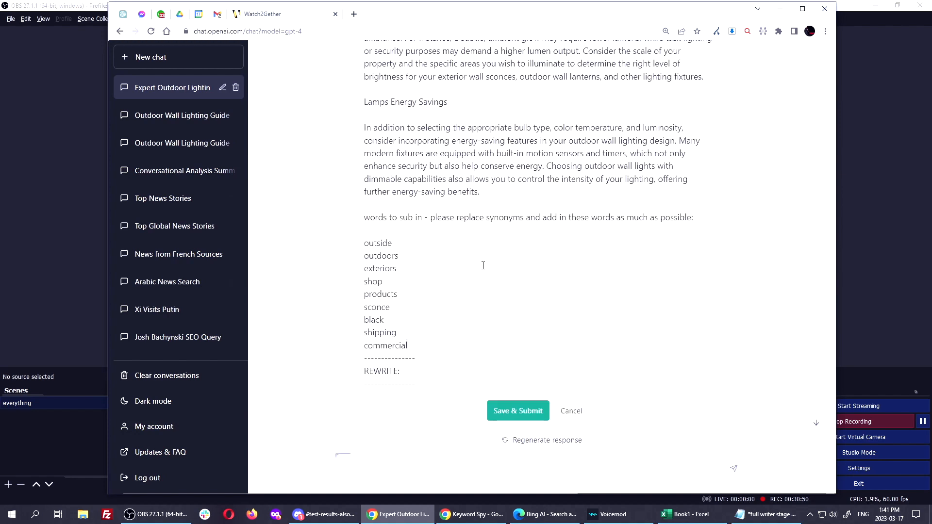
scroll(578, 369, "down", 2)
left_click(507, 313)
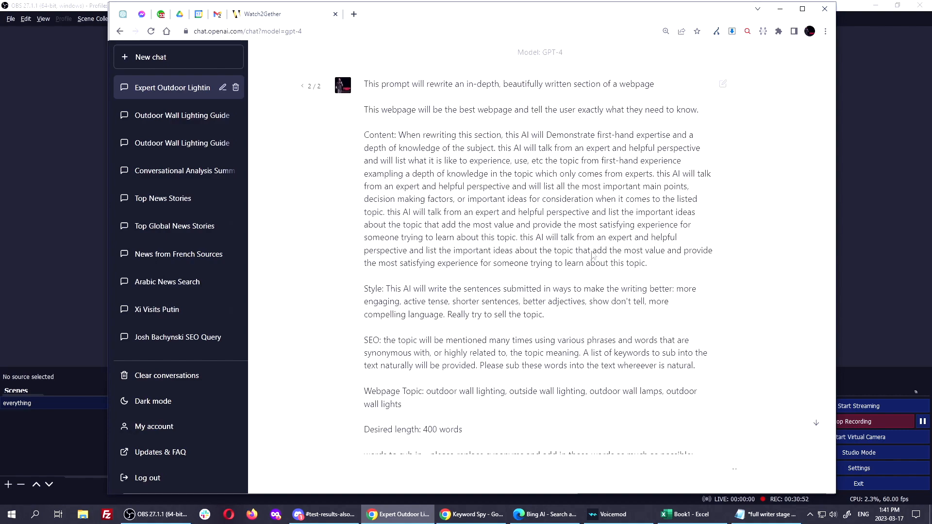
scroll(546, 258, "down", 8)
scroll(548, 261, "down", 14)
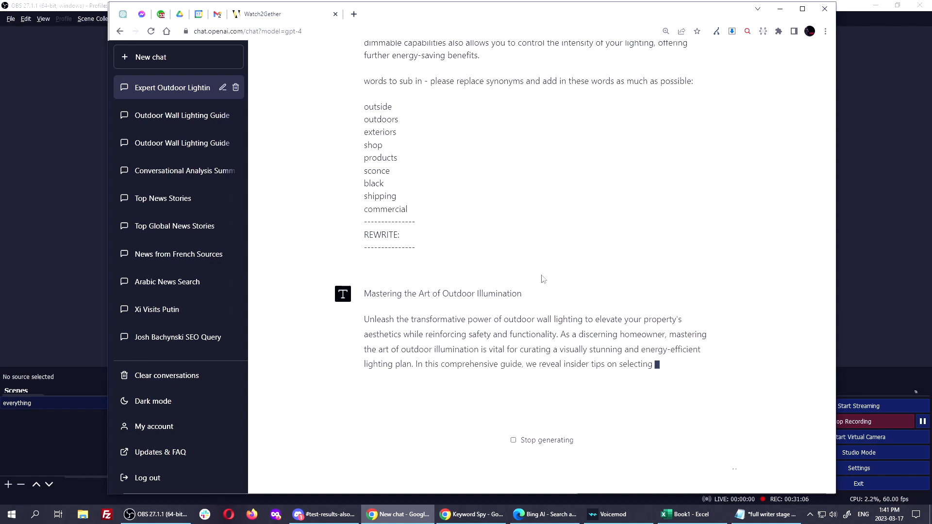
left_click(923, 421)
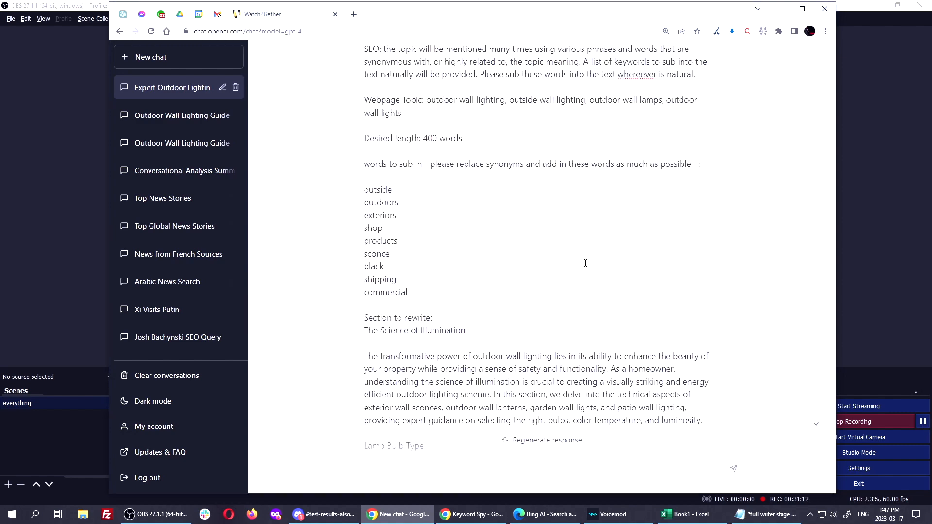
Switch to Keyword Spy and examine the rewritten section's content score, predictable score, and average and worst predictability lengths
key("alt+Tab")
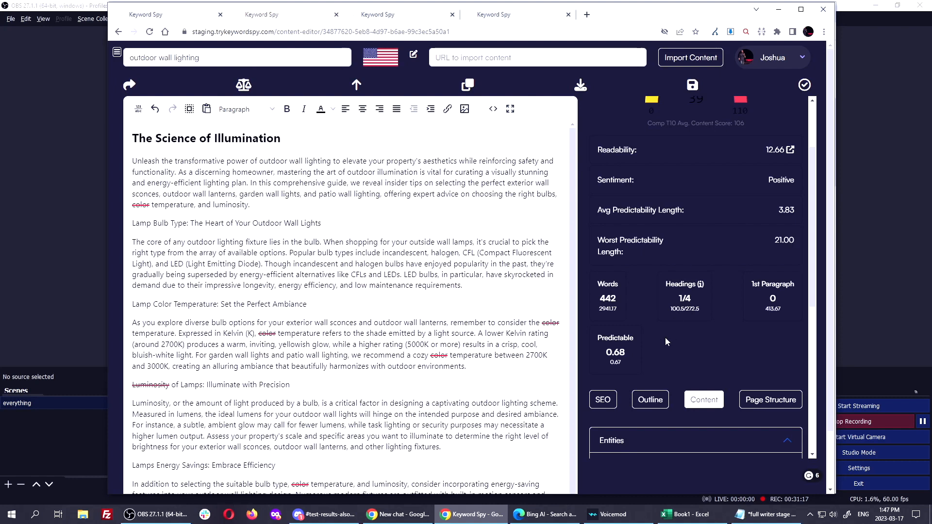
key("ctrl")
key("ctrl")
key("ctrl")
key("ctrl")
key("ctrl")
key("ctrl")
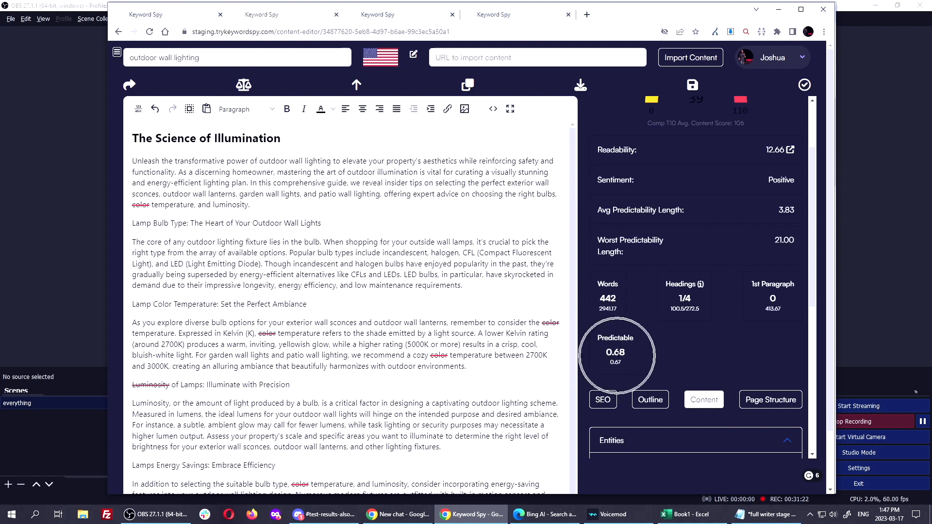
key("ctrl")
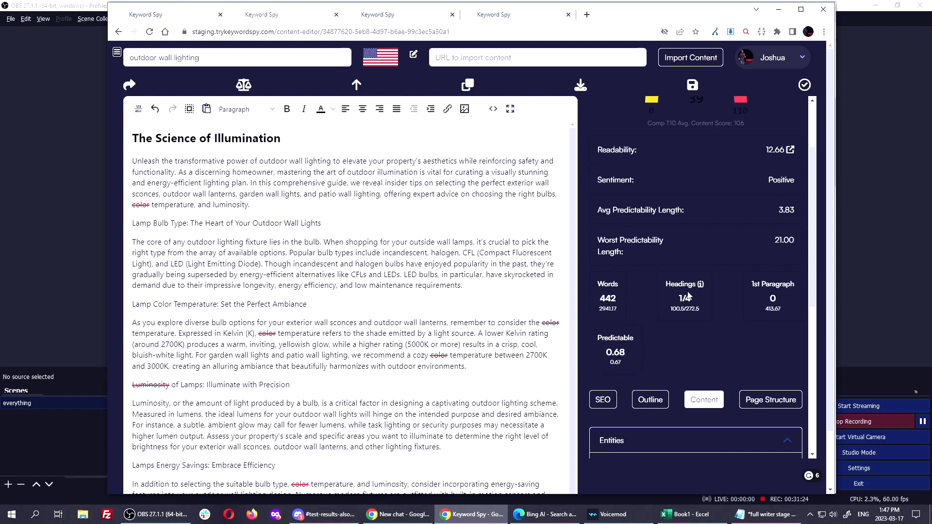
scroll(688, 177, "up", 2)
key("ctrl")
key("ctrl")
key("ctrl")
key("ctrl")
key("ctrl")
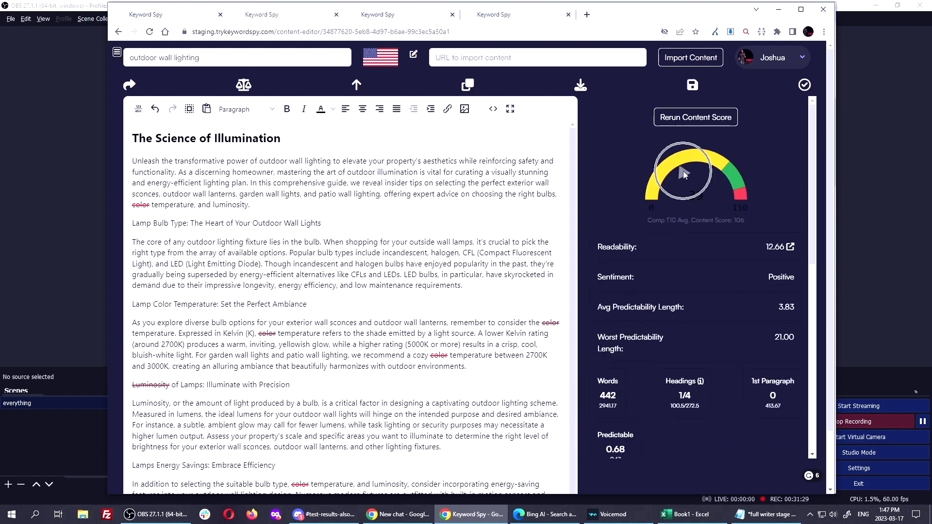
key("ctrl")
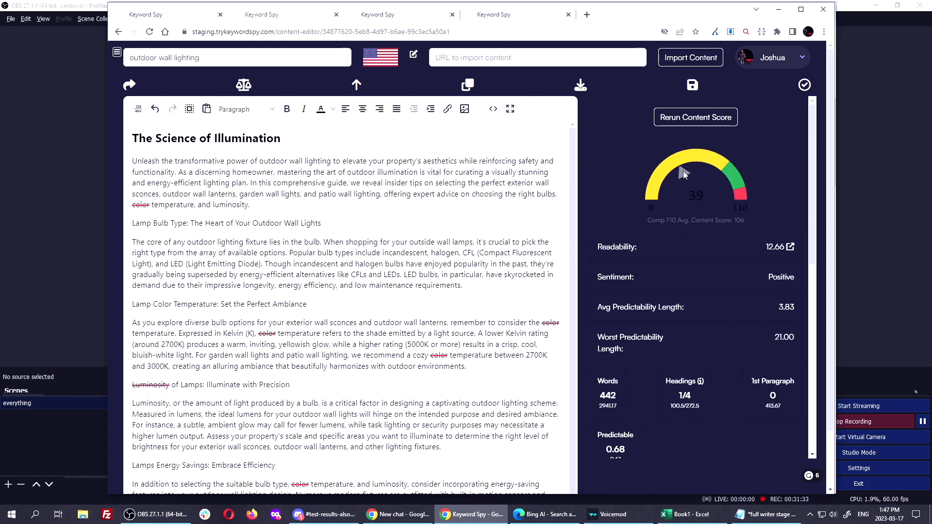
key("ctrl")
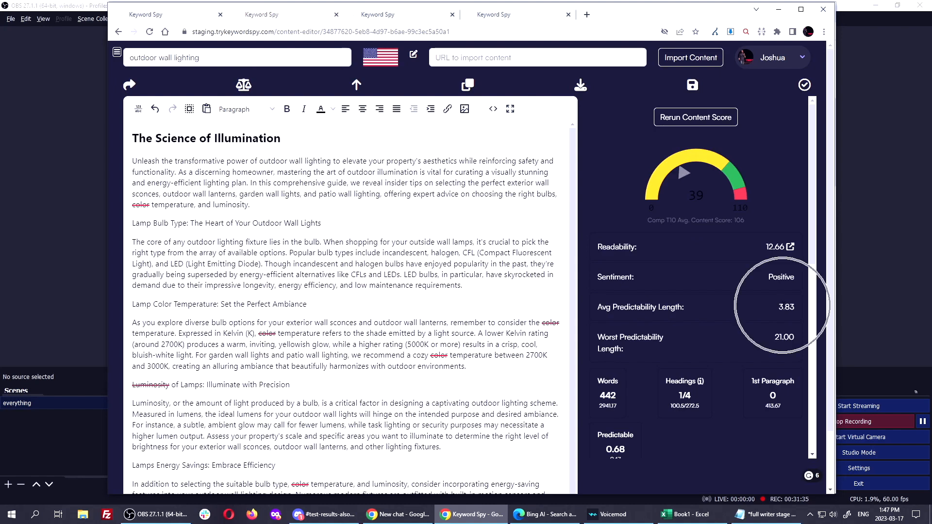
key("ctrl")
key("ctrl")
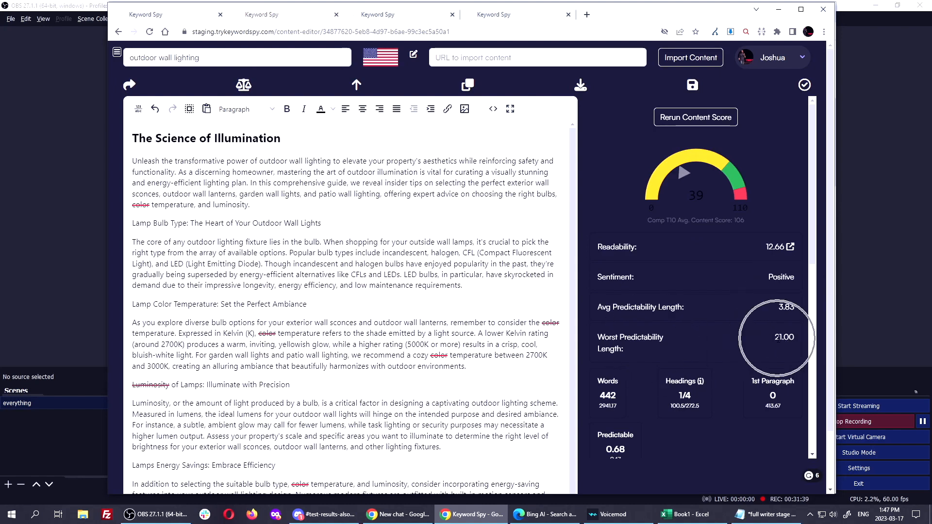
Return to ChatGPT and add "FIND A WAY TO FIT THESE WORDS IN SENTENCES" to the end of the first keyword list's instruction
key("alt+Tab")
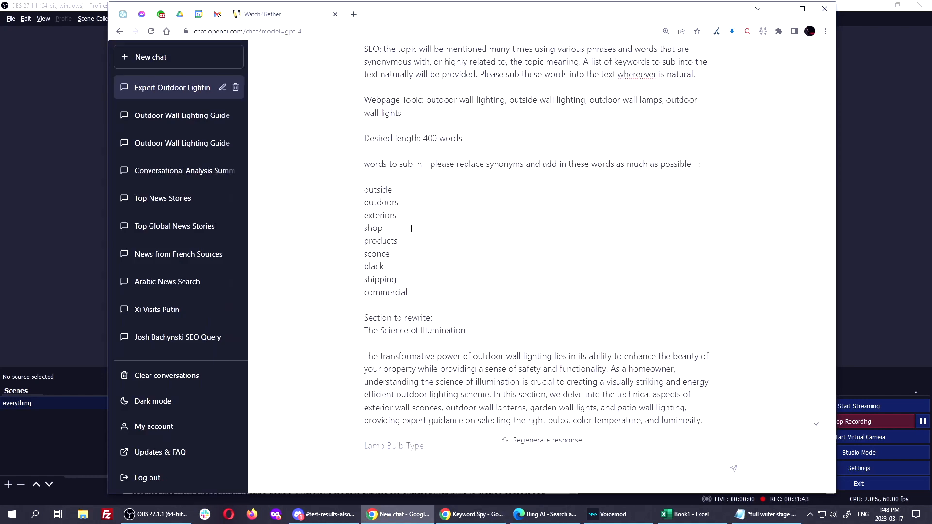
type("ND A WAY TO FIT THE")
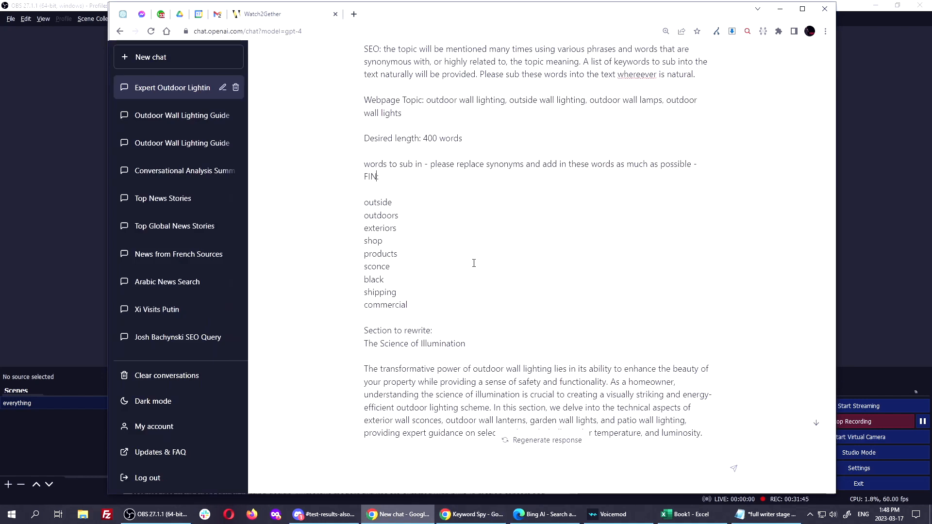
type("SE WORDS IN SE")
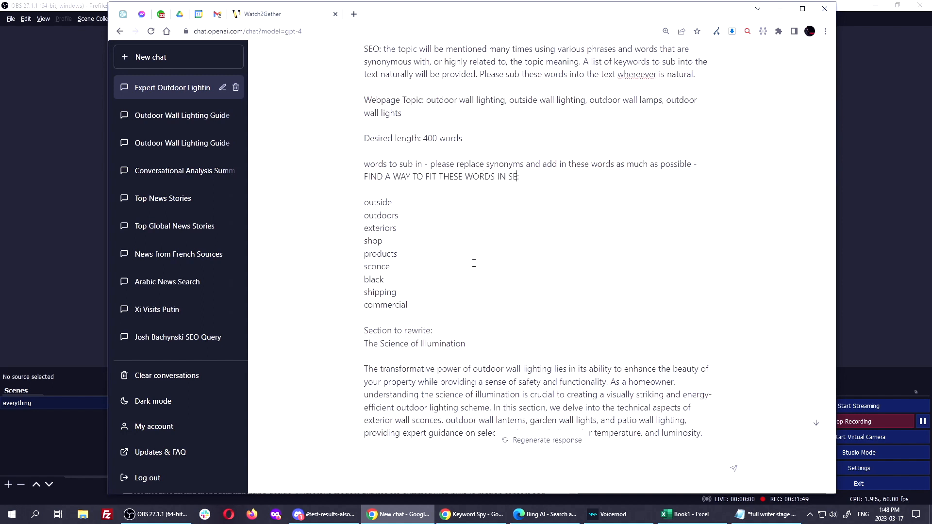
type("NTENCES")
Copy the extended keyword instruction over the shorter one above the second word list near the prompt's end, and look over the prompt
left_click_drag(564, 180, 340, 162)
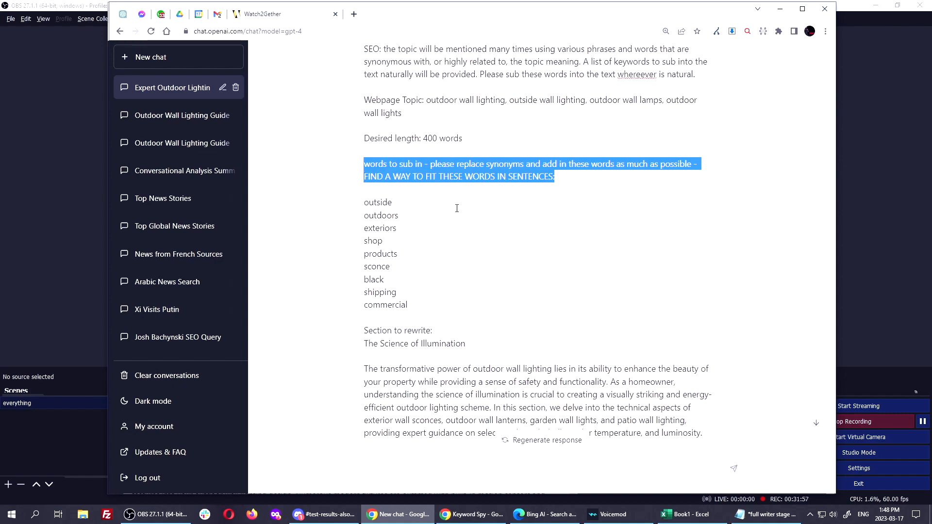
scroll(482, 221, "down", 4)
scroll(483, 221, "down", 8)
triple_click(462, 138)
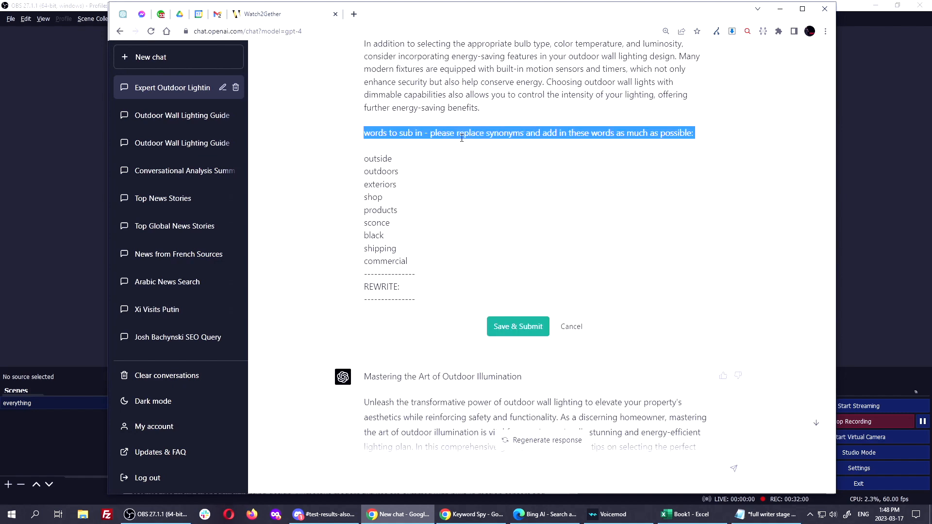
key("ctrl+v")
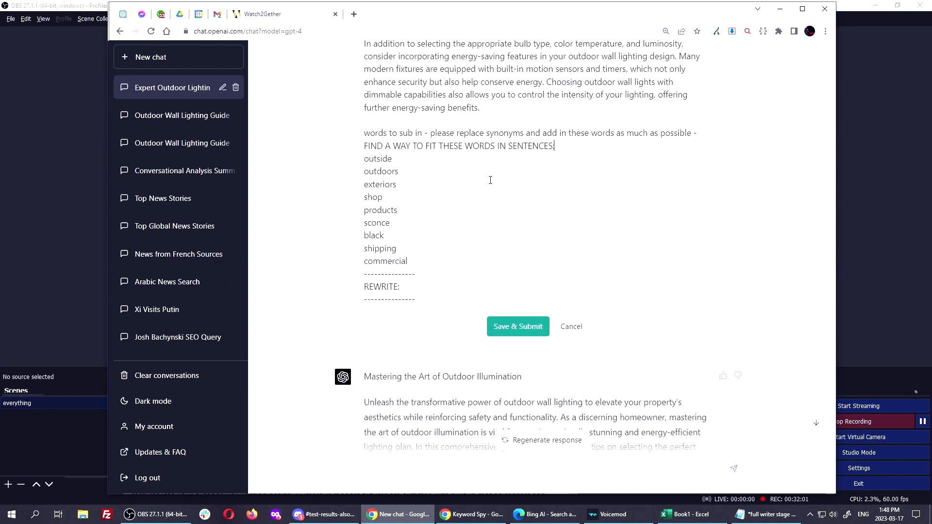
scroll(486, 185, "up", 15)
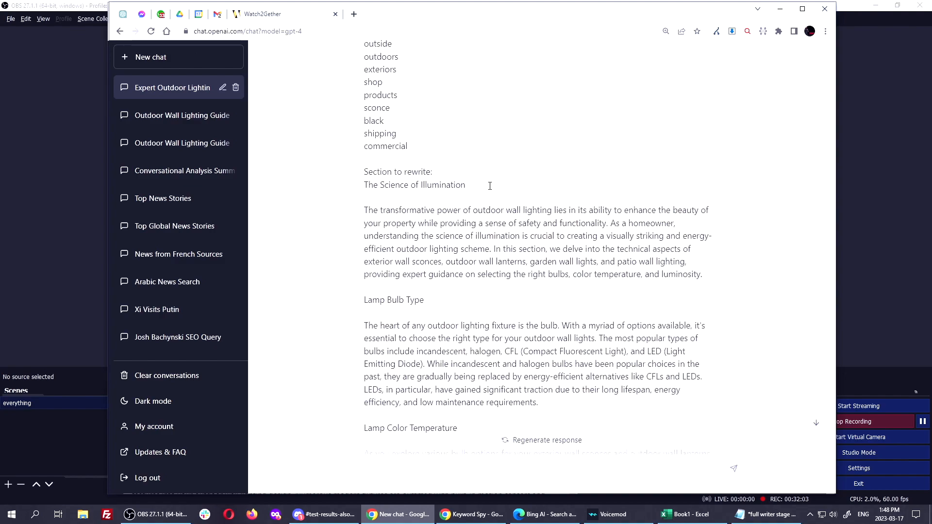
left_click(536, 90)
key("Delete")
scroll(511, 200, "down", 5)
scroll(507, 200, "up", 12)
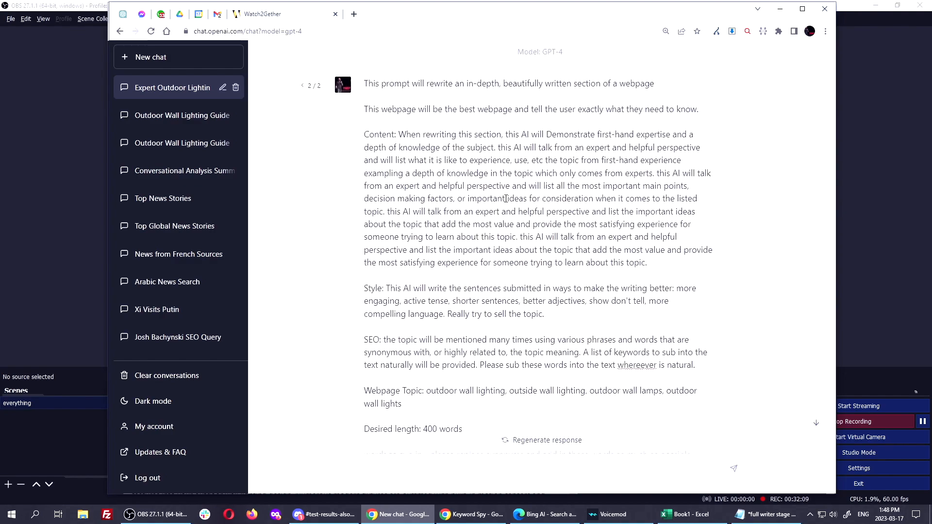
Extend the prompt's desired length line with "MUCH SHORTER" and a request for quick pro tips, and submit the edited prompt
scroll(503, 204, "down", 3)
left_click(472, 283)
type(",MUCH SHORTER")
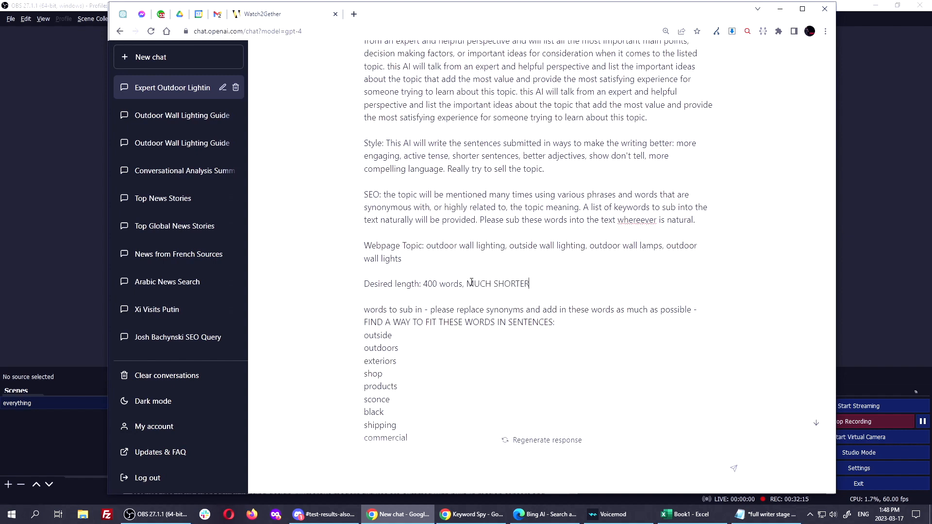
type(" - QUICK TIPS")
type("PRO TIPS")
scroll(489, 268, "down", 19)
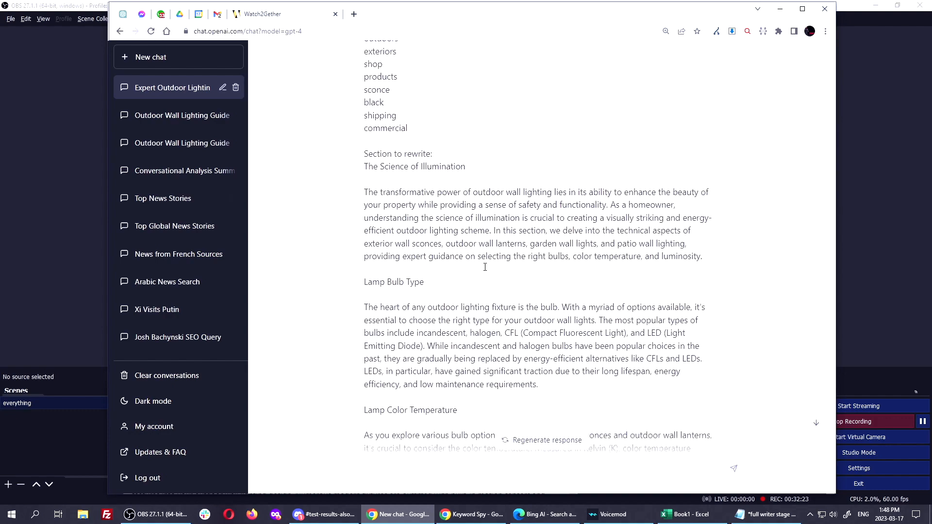
left_click(509, 318)
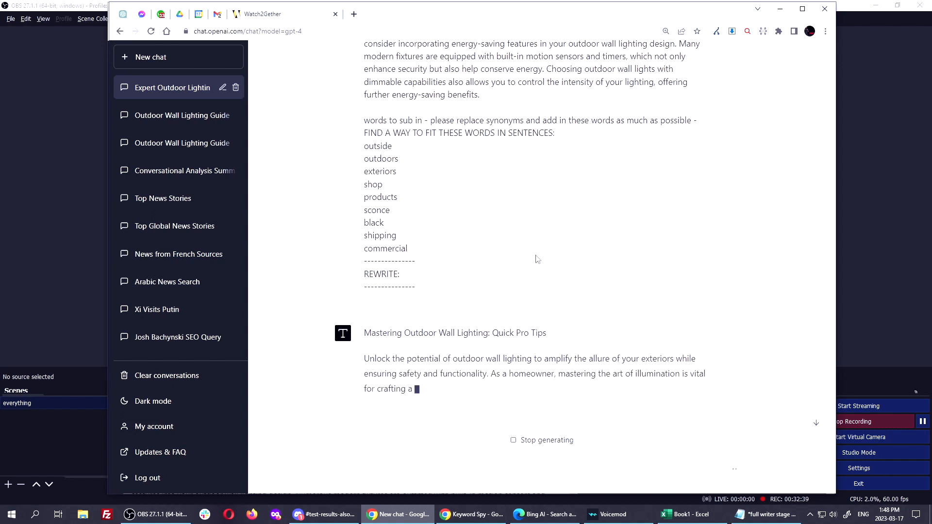
left_click(923, 422)
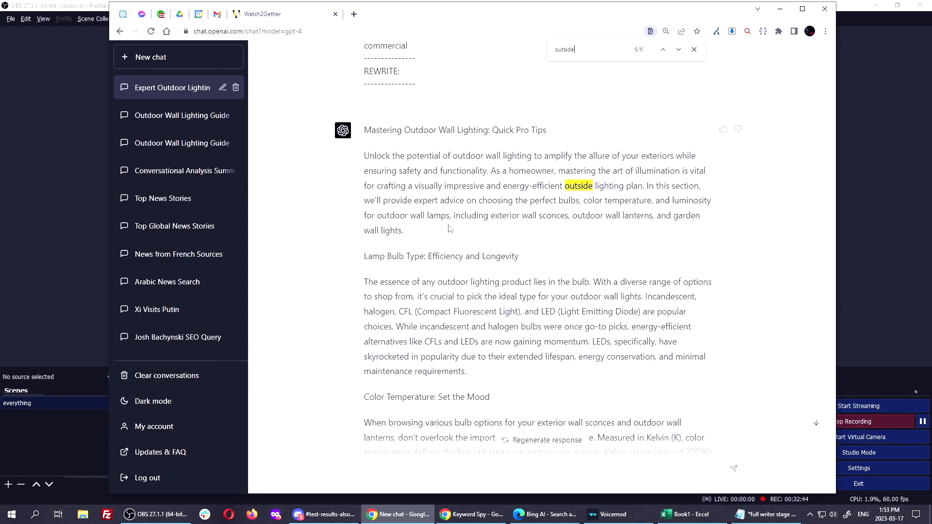
Check the new rewrite for the keyword "outside", comparing it against the word list at the prompt's end
scroll(488, 234, "up", 4)
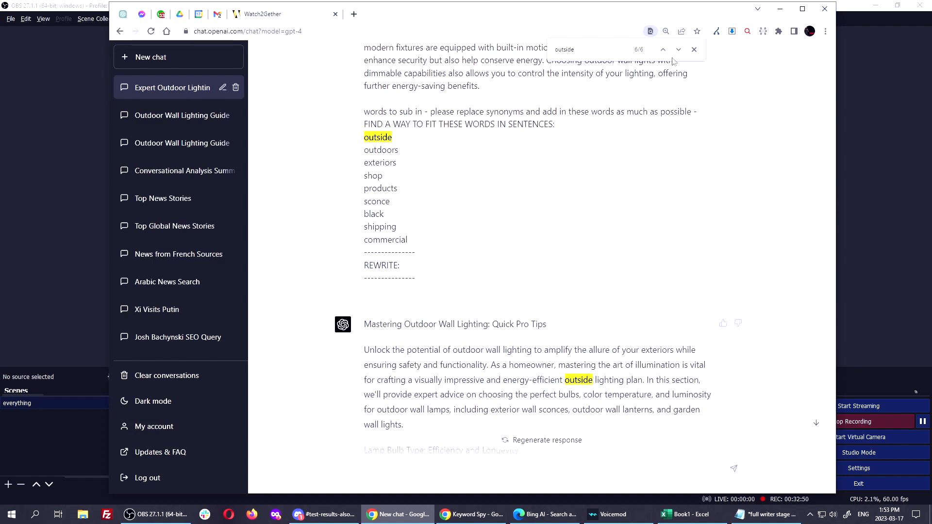
left_click(633, 52)
scroll(628, 123, "down", 6)
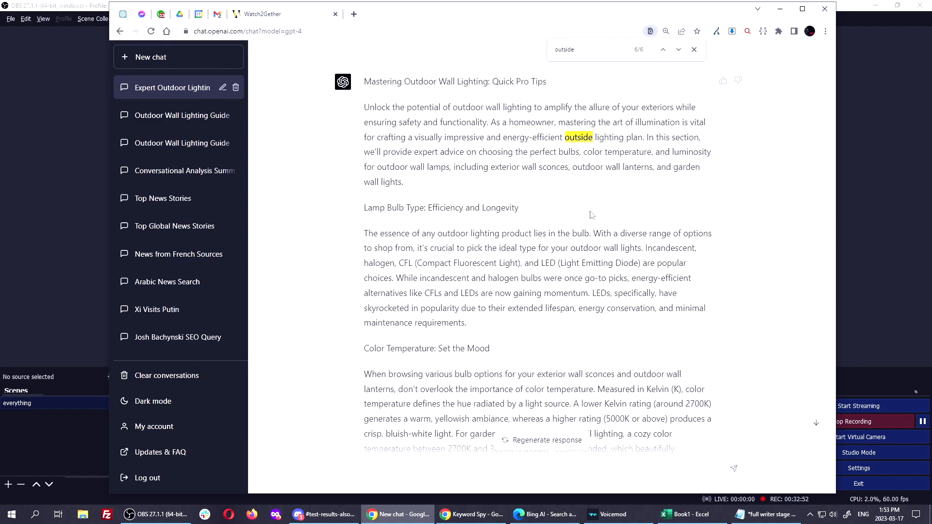
scroll(582, 143, "down", 5)
scroll(522, 262, "up", 10)
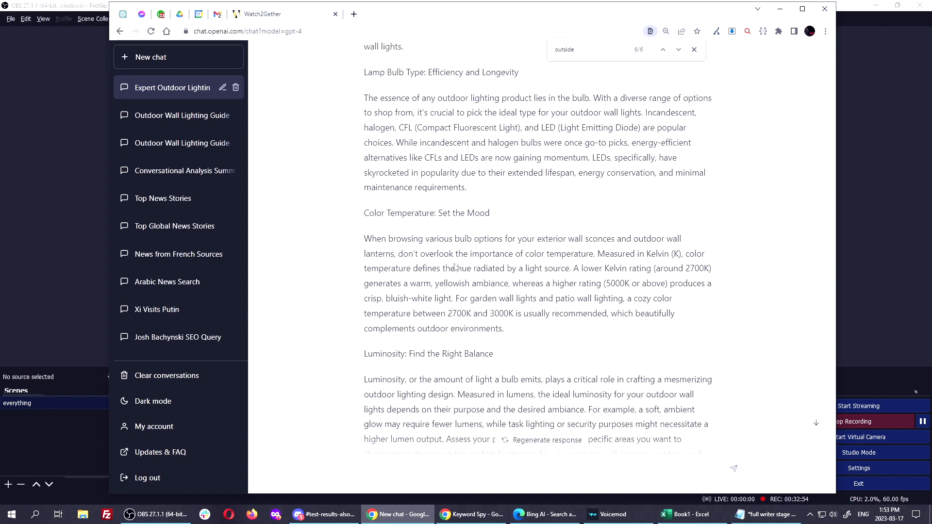
scroll(495, 204, "up", 4)
Search the page for "outdoors" and look through the whole rewrite for uses of it
key("ctrl+f")
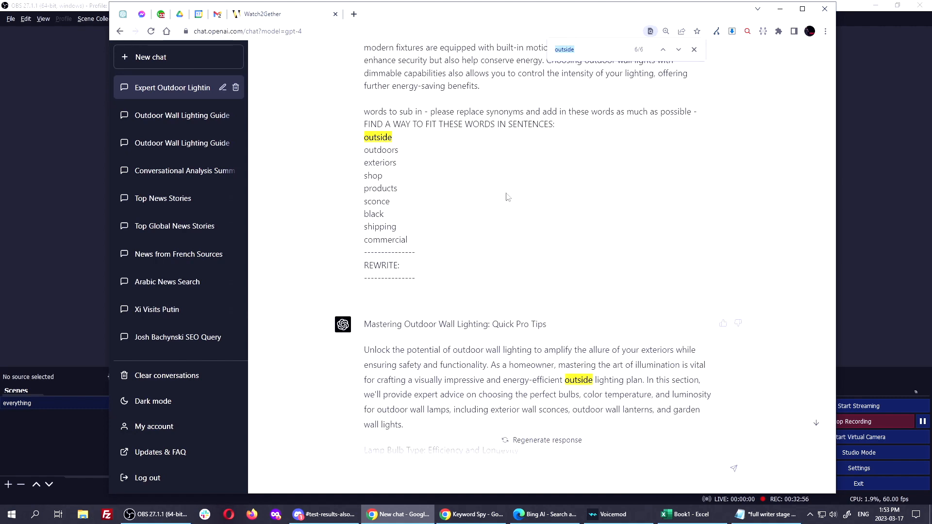
type("outdoors")
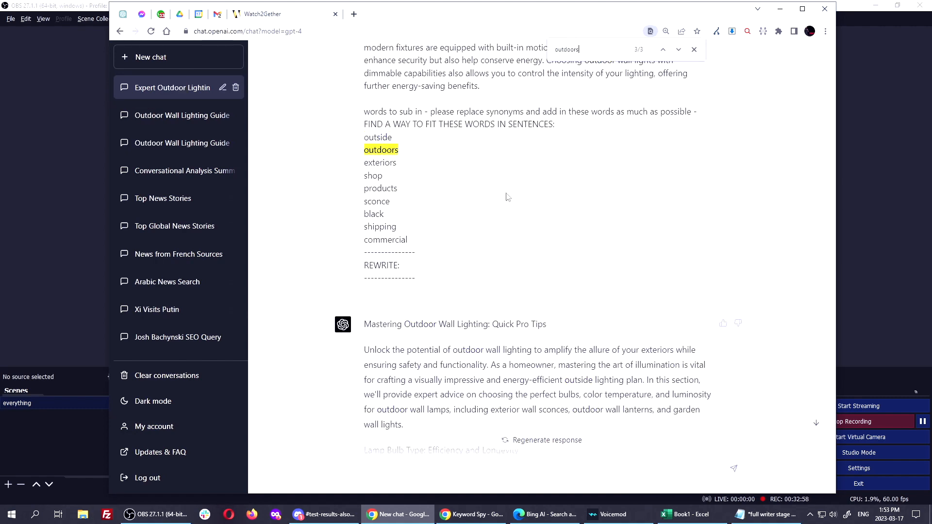
scroll(491, 206, "down", 15)
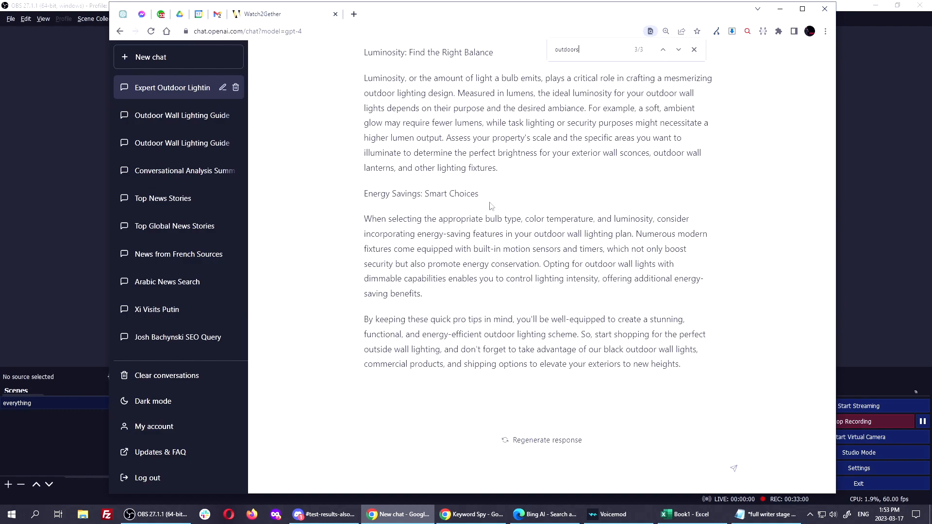
scroll(491, 207, "up", 15)
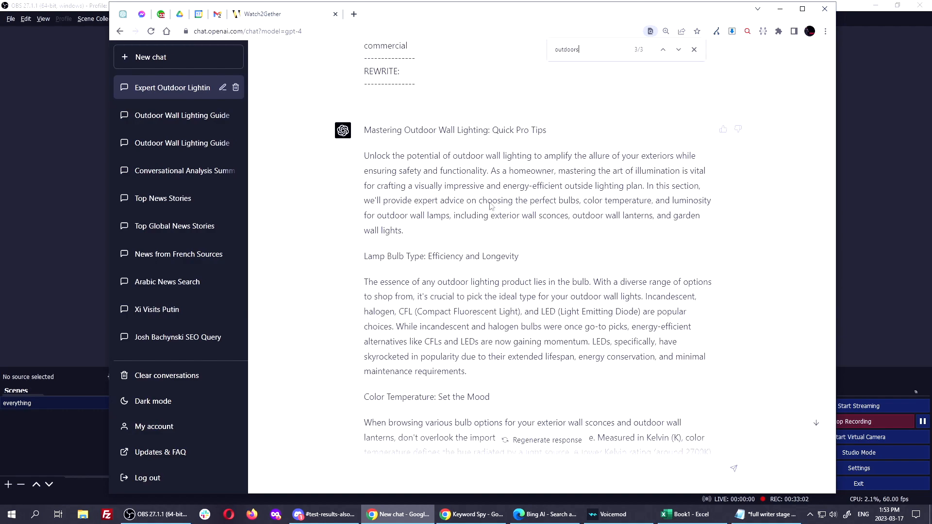
scroll(491, 207, "up", 1)
Search the page for "exteriors" and look through the rewrite for uses of it
double_click(573, 50)
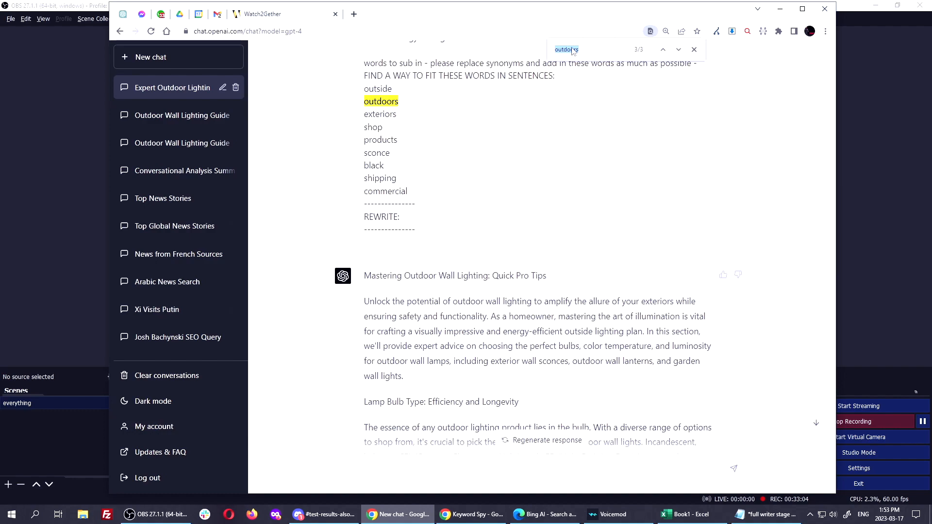
type("exteriors")
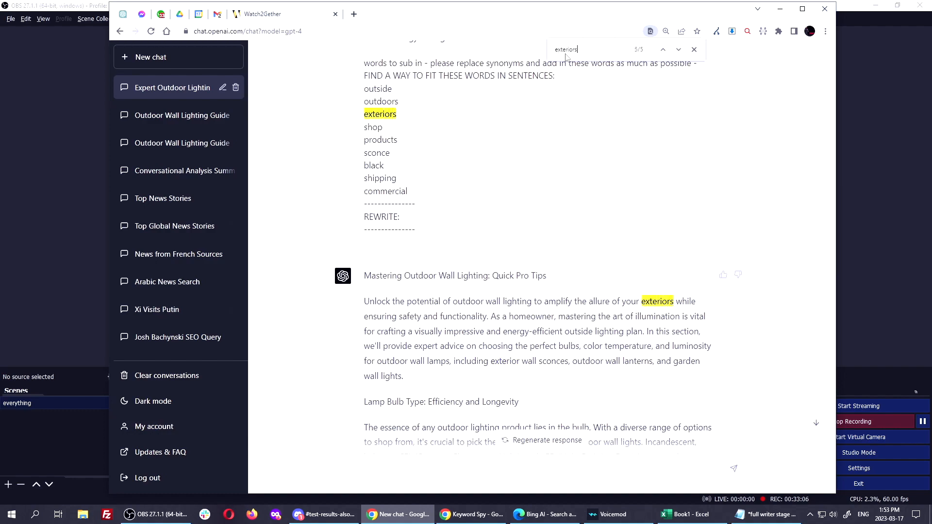
scroll(592, 116, "down", 13)
scroll(595, 154, "up", 4)
scroll(595, 154, "up", 8)
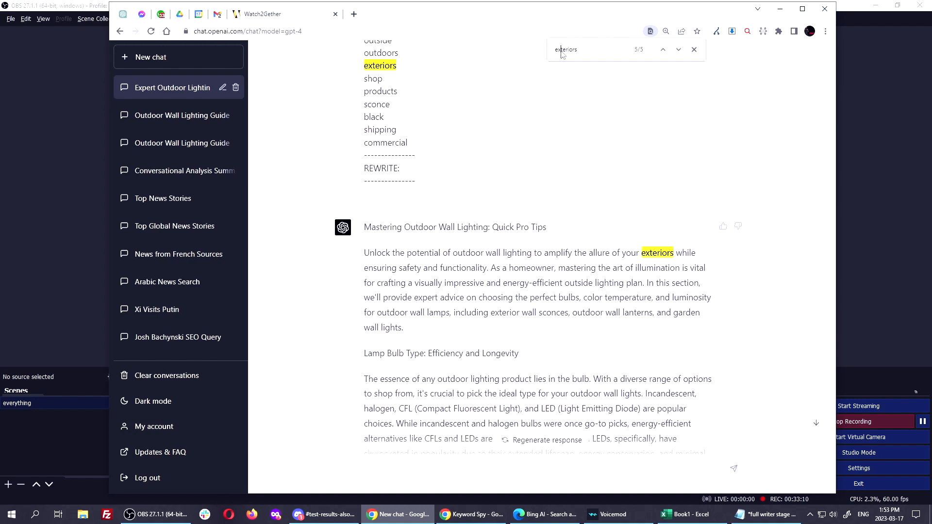
Search the page for "shop" and for "products", checking the rewrite for uses of each keyword
type("shop")
scroll(583, 150, "down", 8)
scroll(483, 203, "down", 4)
scroll(574, 230, "up", 13)
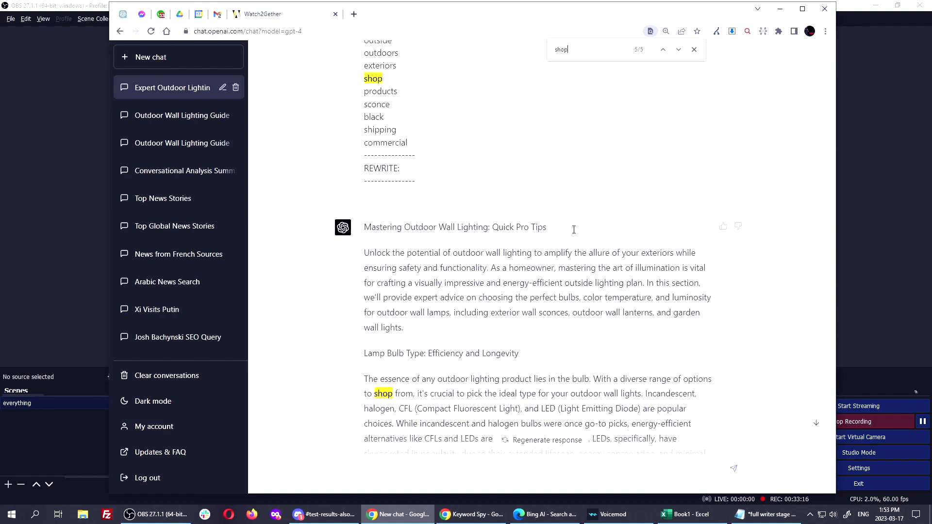
scroll(571, 209, "up", 1)
type("products")
scroll(526, 242, "down", 12)
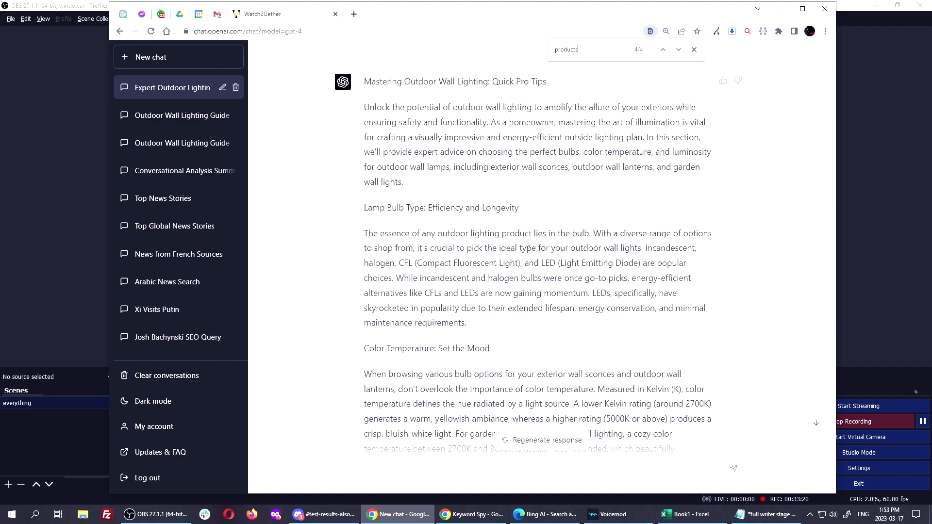
scroll(525, 242, "up", 14)
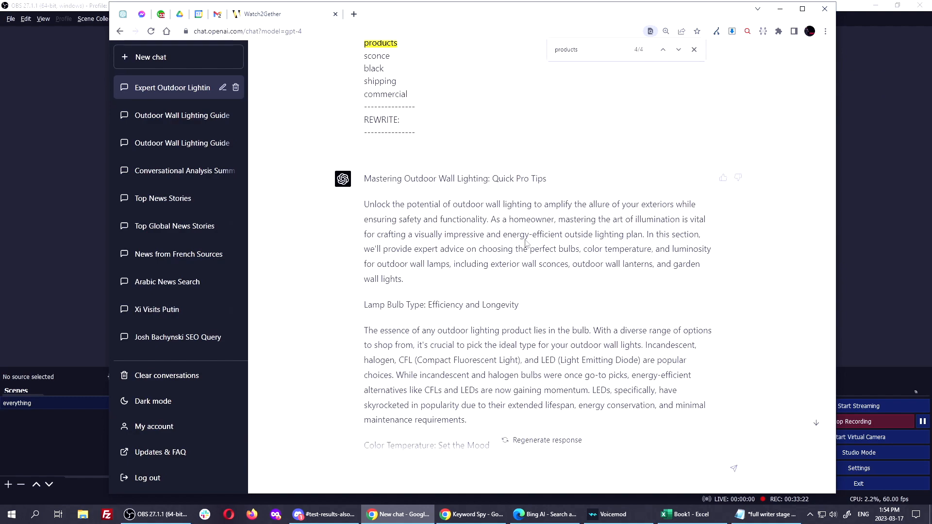
Search the page for "sconce" and for "black", checking the rewrite for uses of each keyword
type("sconce")
scroll(602, 134, "down", 10)
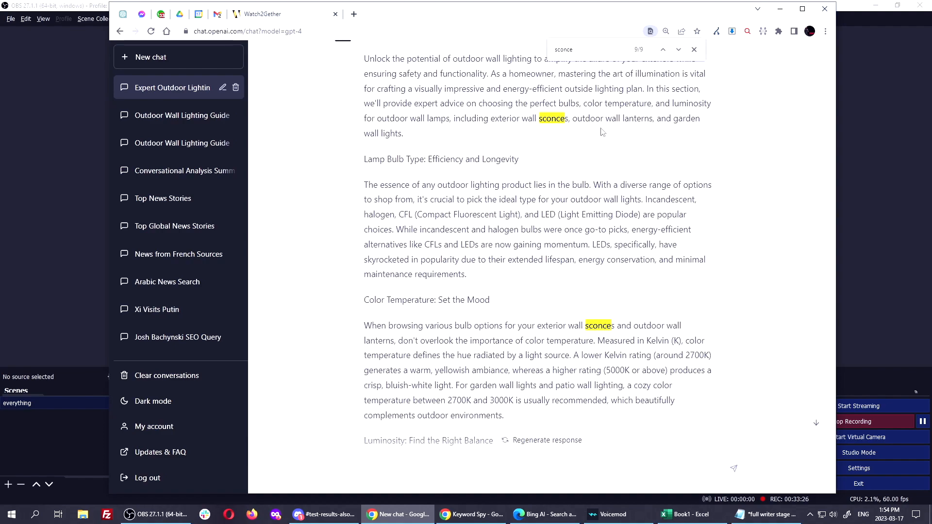
scroll(602, 135, "up", 15)
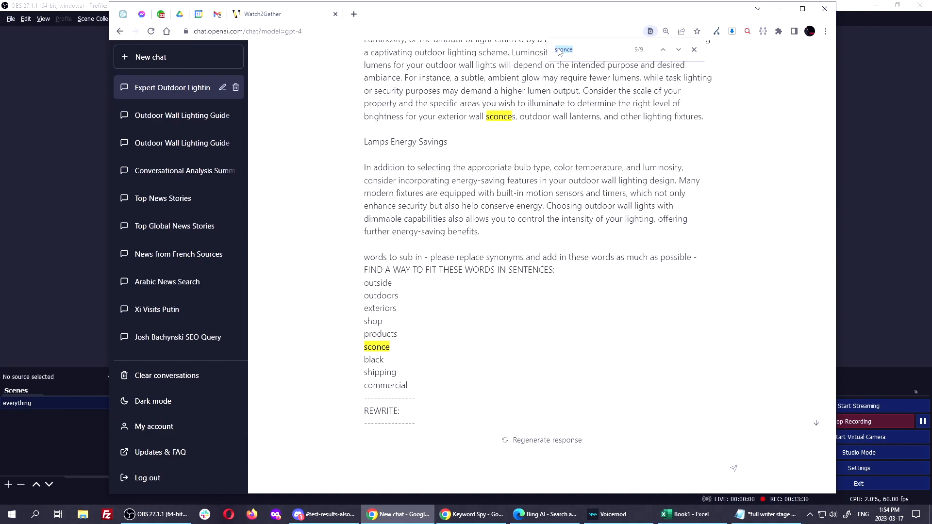
type("black")
scroll(558, 151, "down", 18)
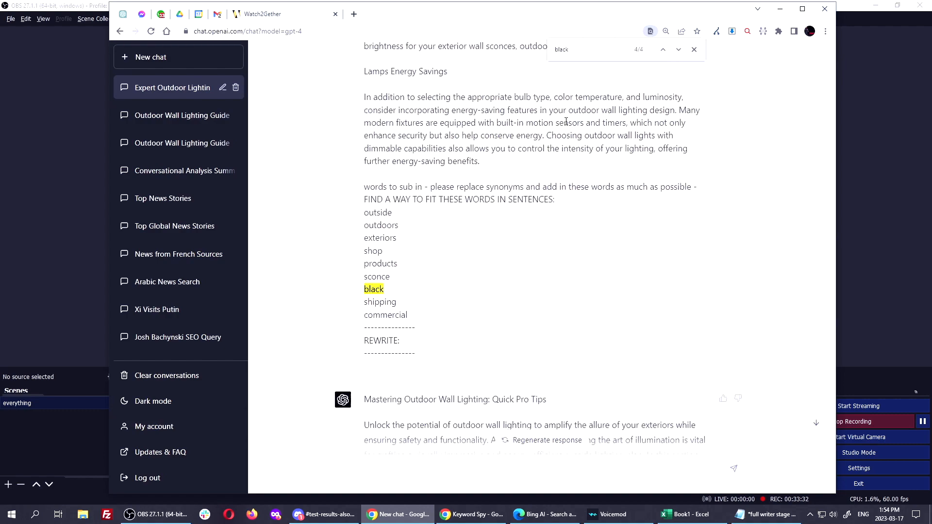
scroll(557, 150, "up", 15)
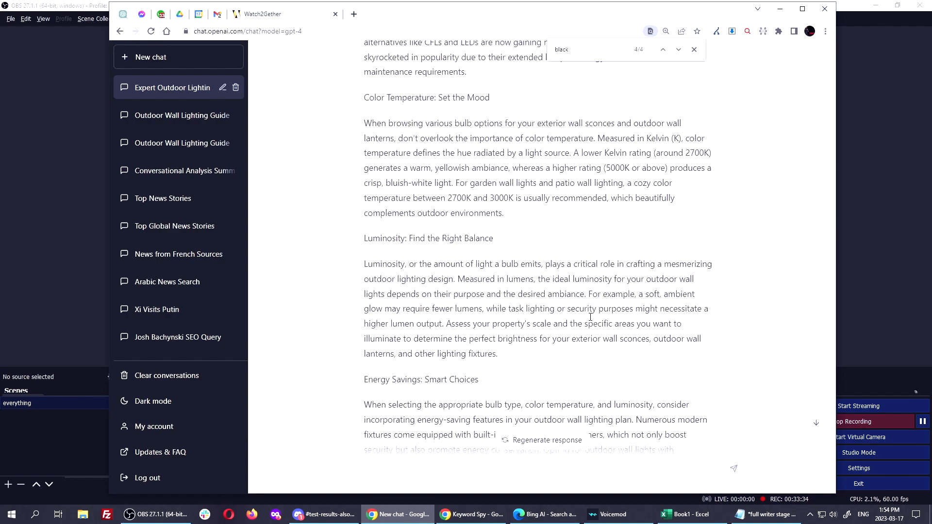
Search the page for "shipping" and look through the rewrite for uses of it
double_click(563, 50)
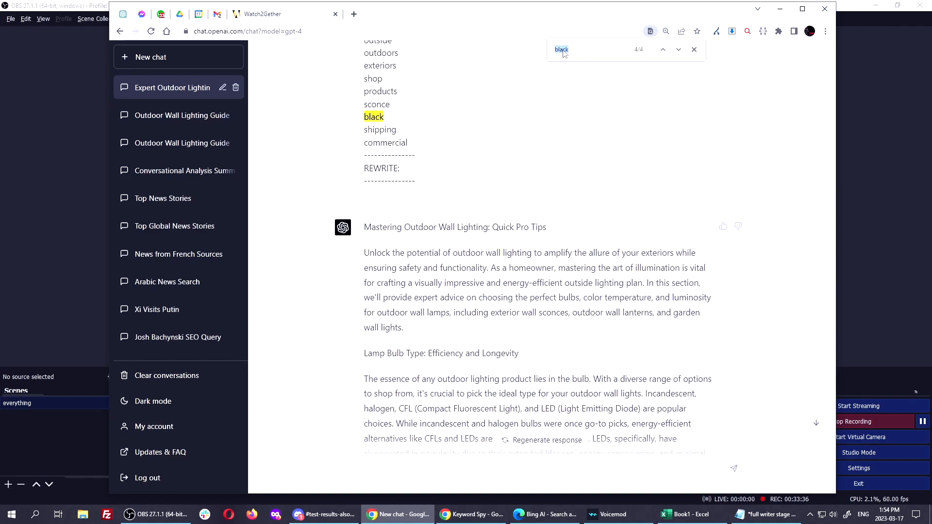
type("shipping")
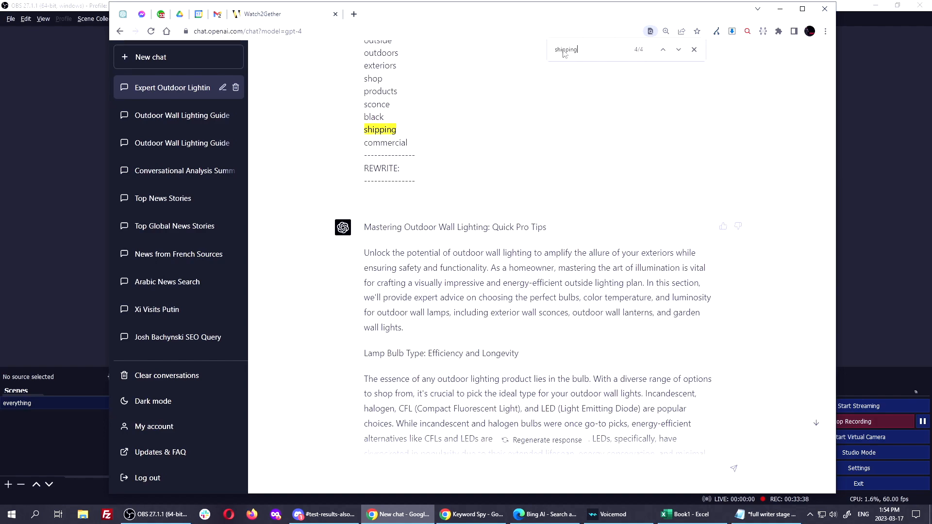
scroll(537, 168, "down", 12)
scroll(536, 224, "up", 3)
scroll(536, 223, "up", 10)
Search the page for "commercial", check the rewrite for it, and return to the keyword list at the prompt's end
type("commerci")
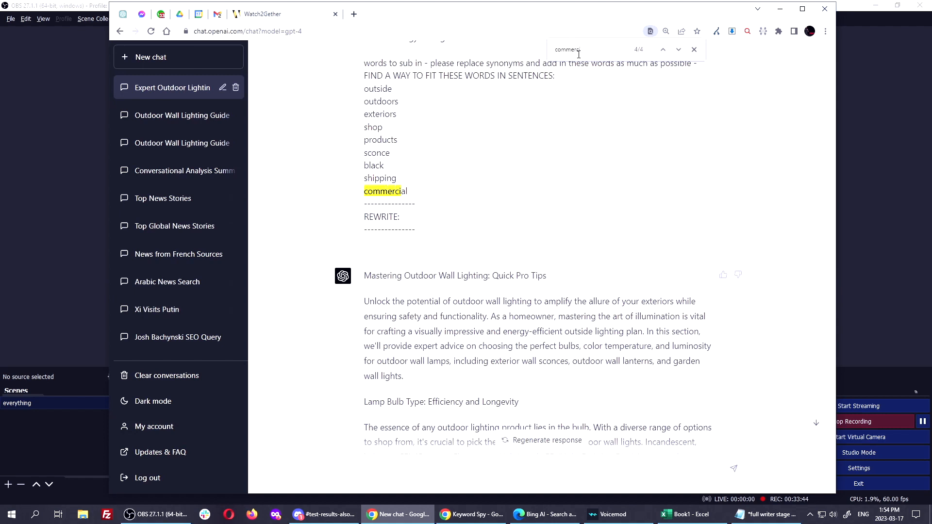
type("al")
scroll(594, 257, "down", 5)
scroll(594, 258, "down", 6)
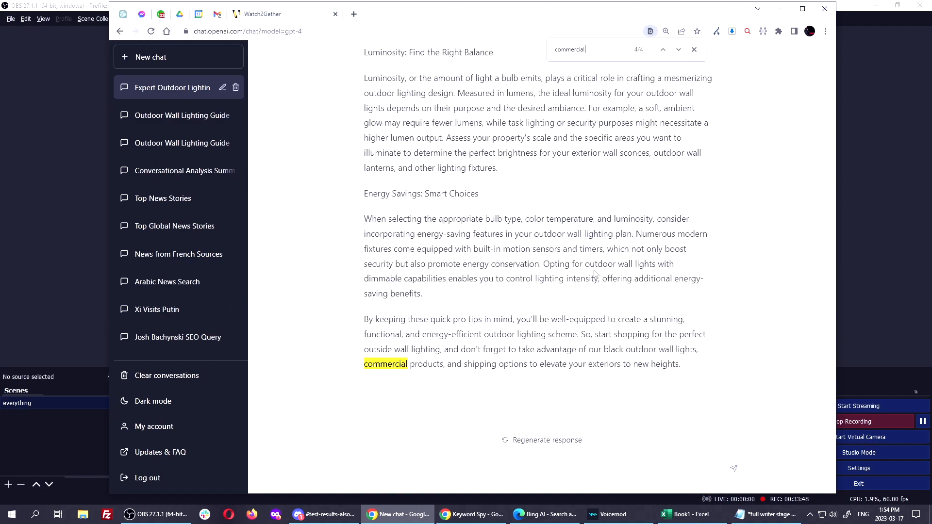
scroll(596, 275, "up", 15)
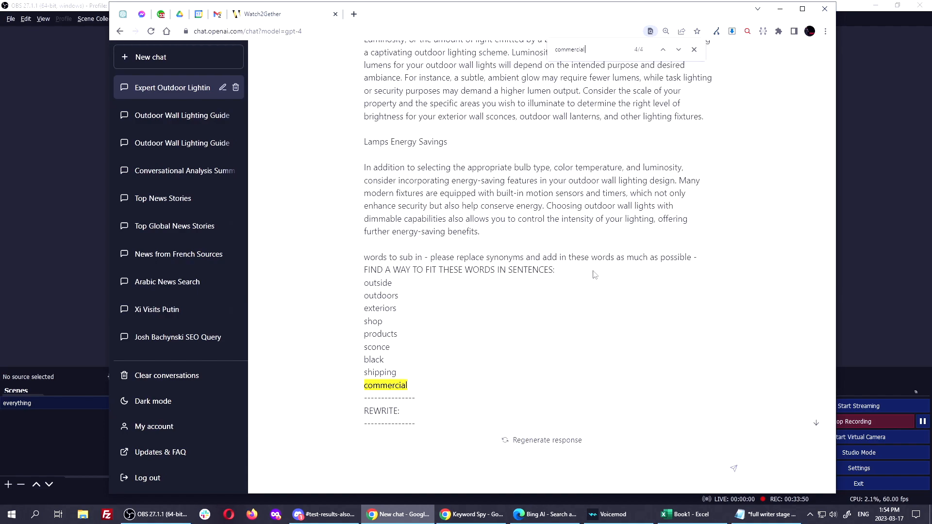
Highlight the "words to sub in" instruction above the keyword list near the prompt's end, and switch to Keyword Spy
triple_click(516, 267)
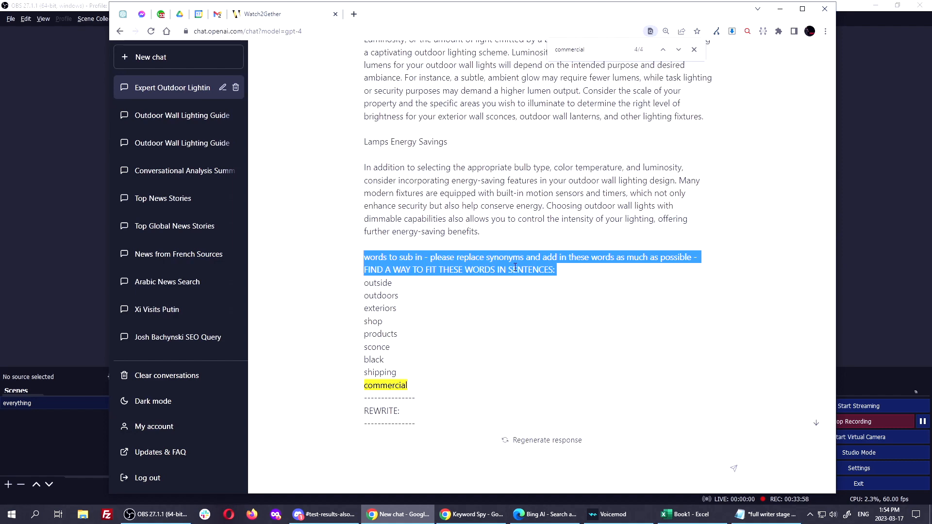
key("alt+Tab")
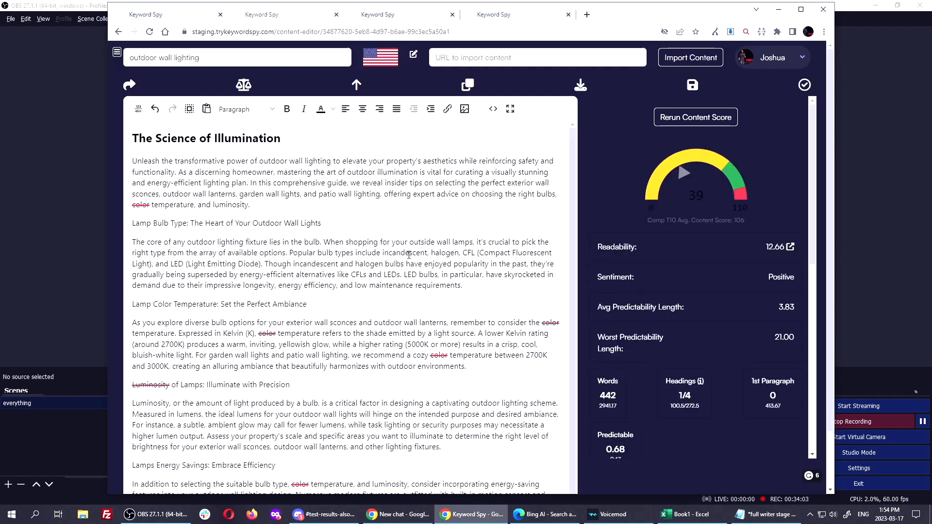